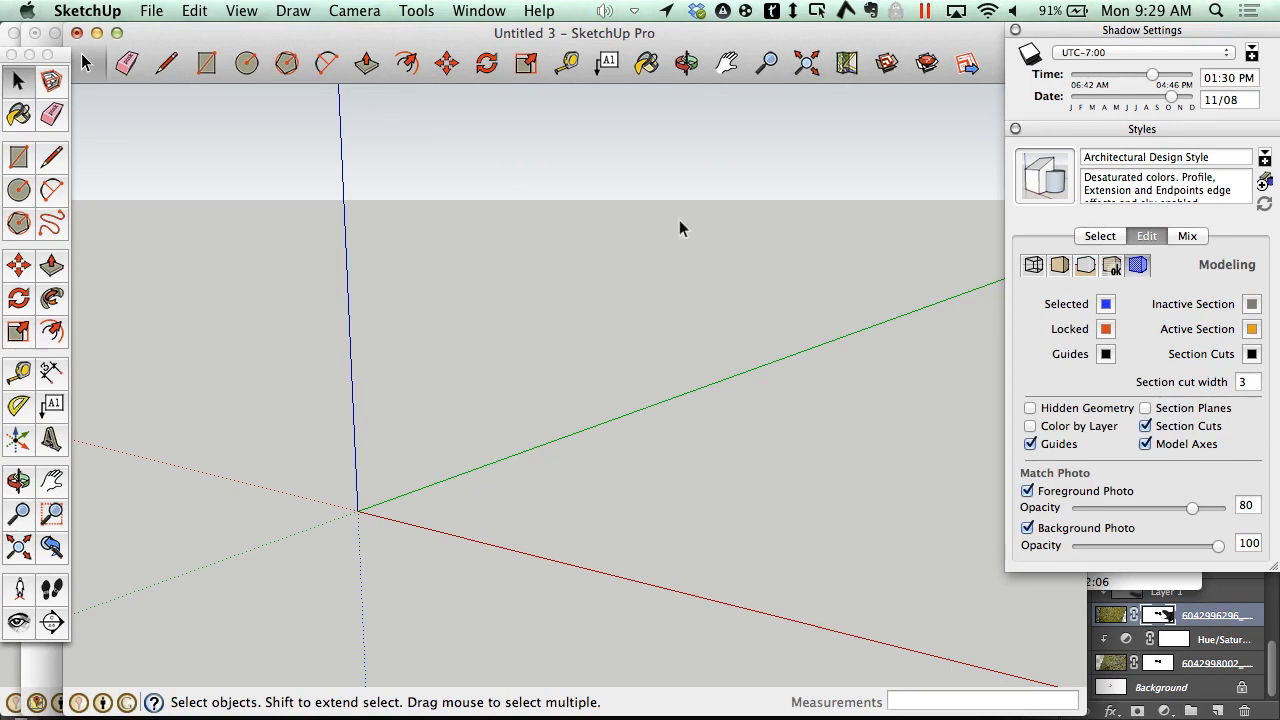
Try to open the Add Location map for the empty model
{"action": "scroll", "coordinate": [602, 390], "scroll_direction": "up", "scroll_amount": 3}
{"action": "scroll", "coordinate": [568, 387], "scroll_direction": "down", "scroll_amount": 3}
{"action": "scroll", "coordinate": [568, 395], "scroll_direction": "down", "scroll_amount": 1}
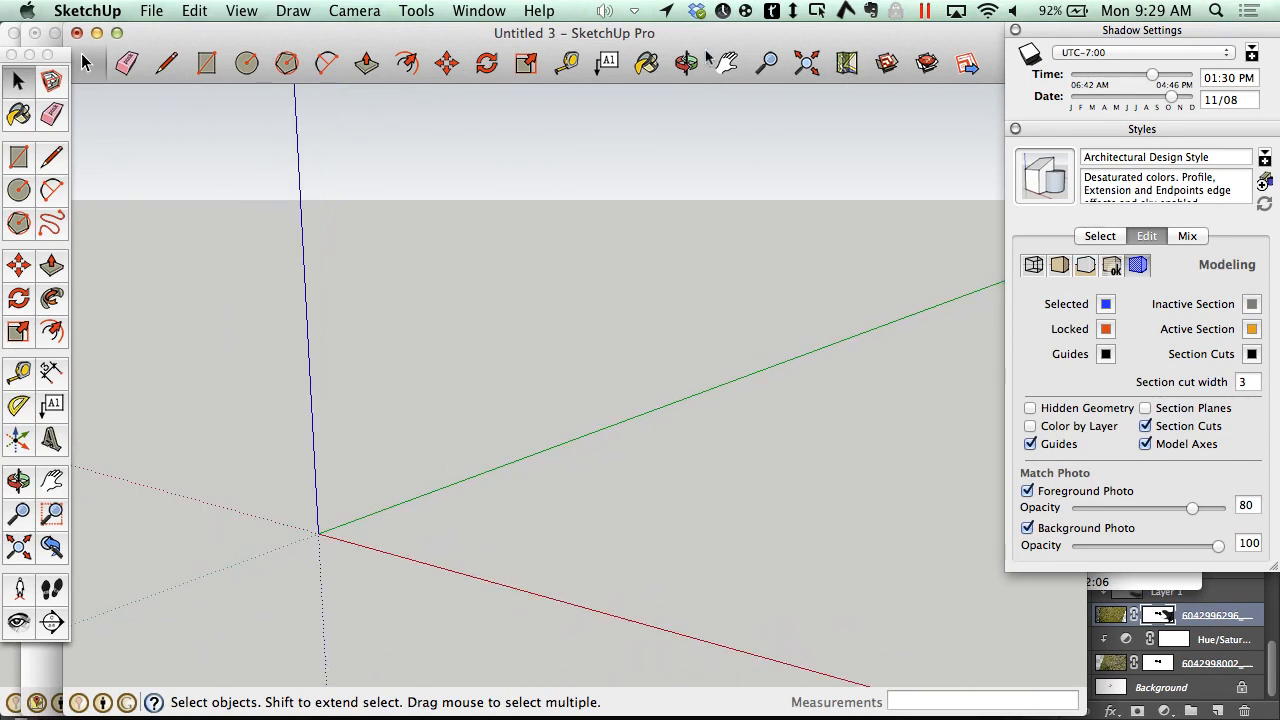
{"action": "left_click", "coordinate": [846, 64]}
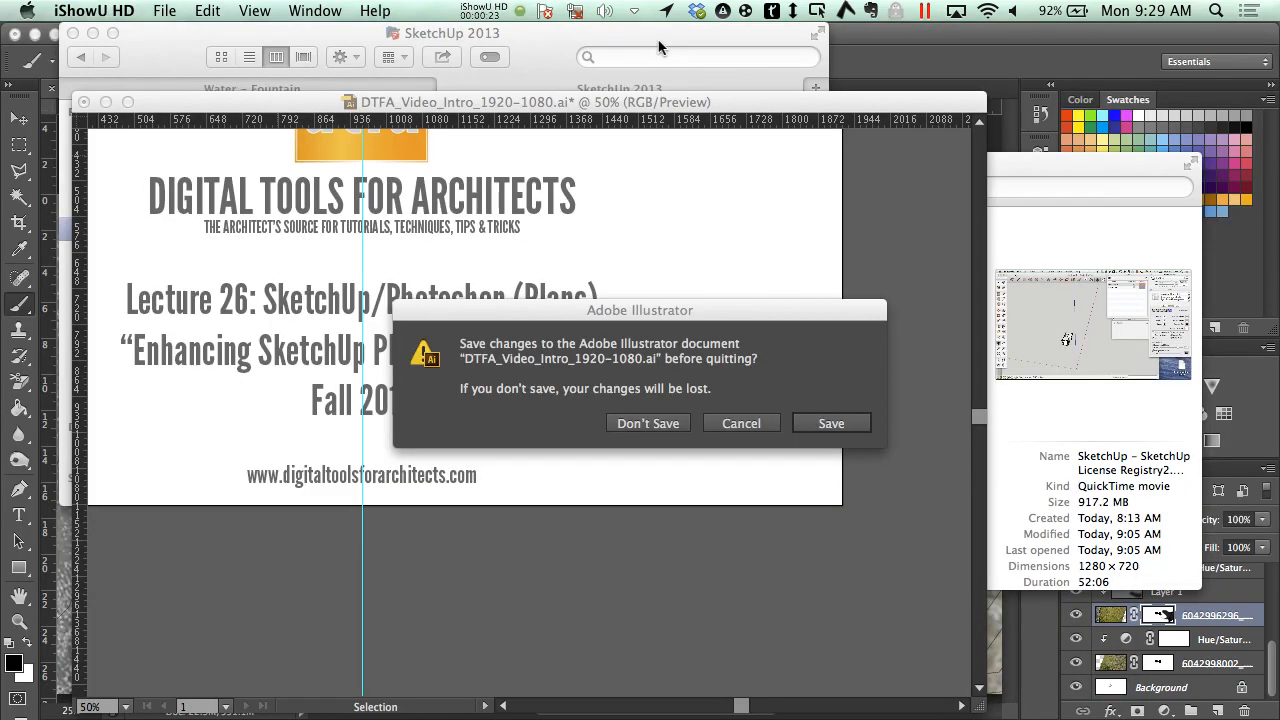
Dismiss the SketchUp crash report without sending it, and quit Illustrator without saving the document
{"action": "left_click", "coordinate": [743, 426]}
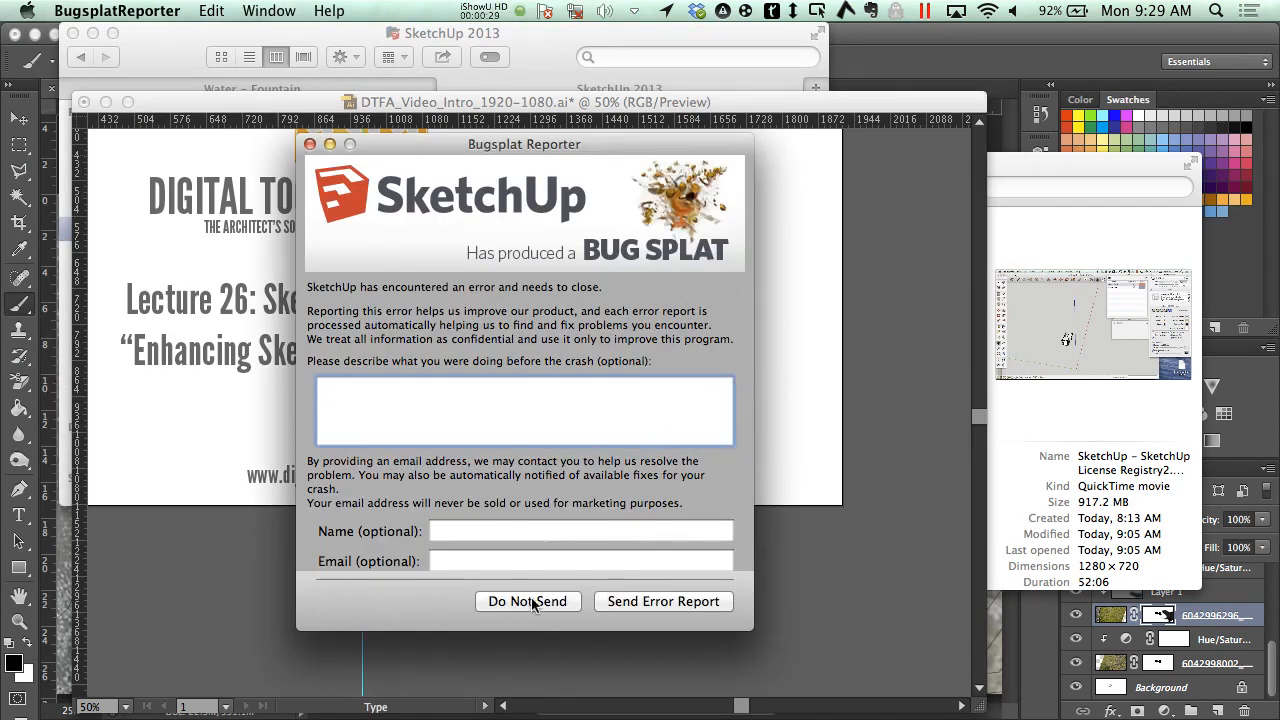
{"action": "left_click", "coordinate": [527, 601]}
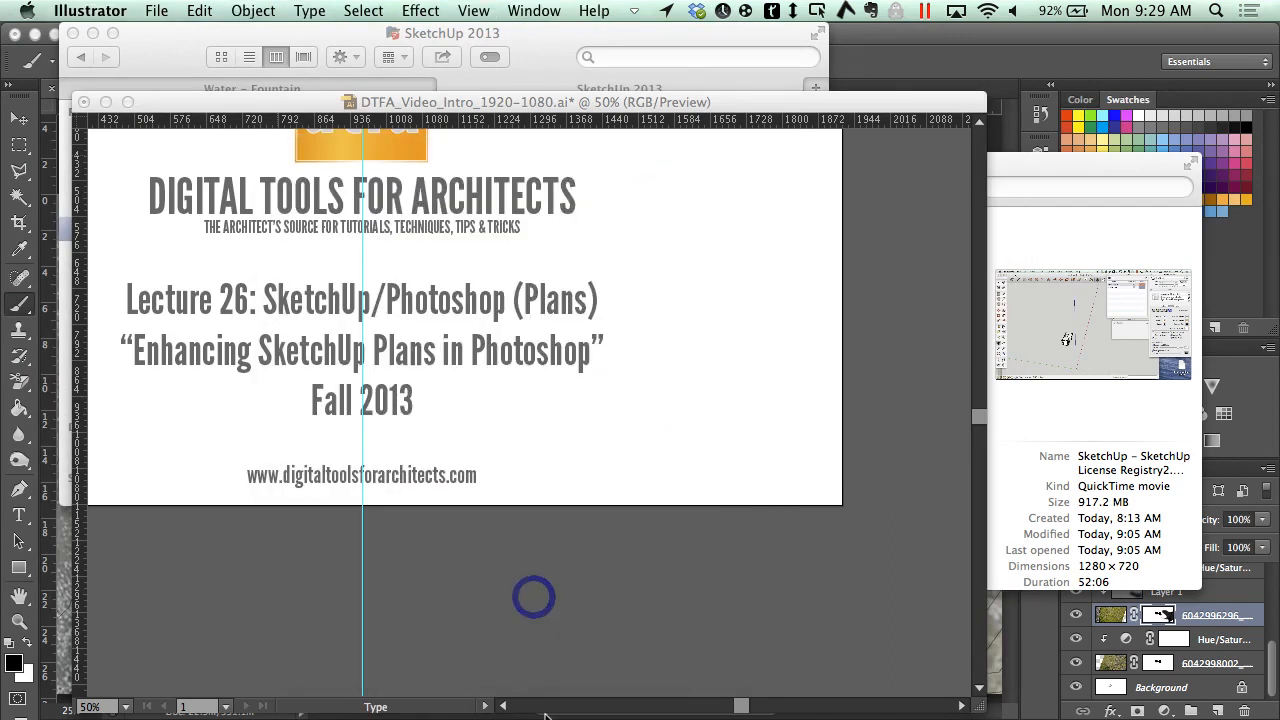
{"action": "left_click", "coordinate": [658, 588]}
{"action": "key", "text": "super+q"}
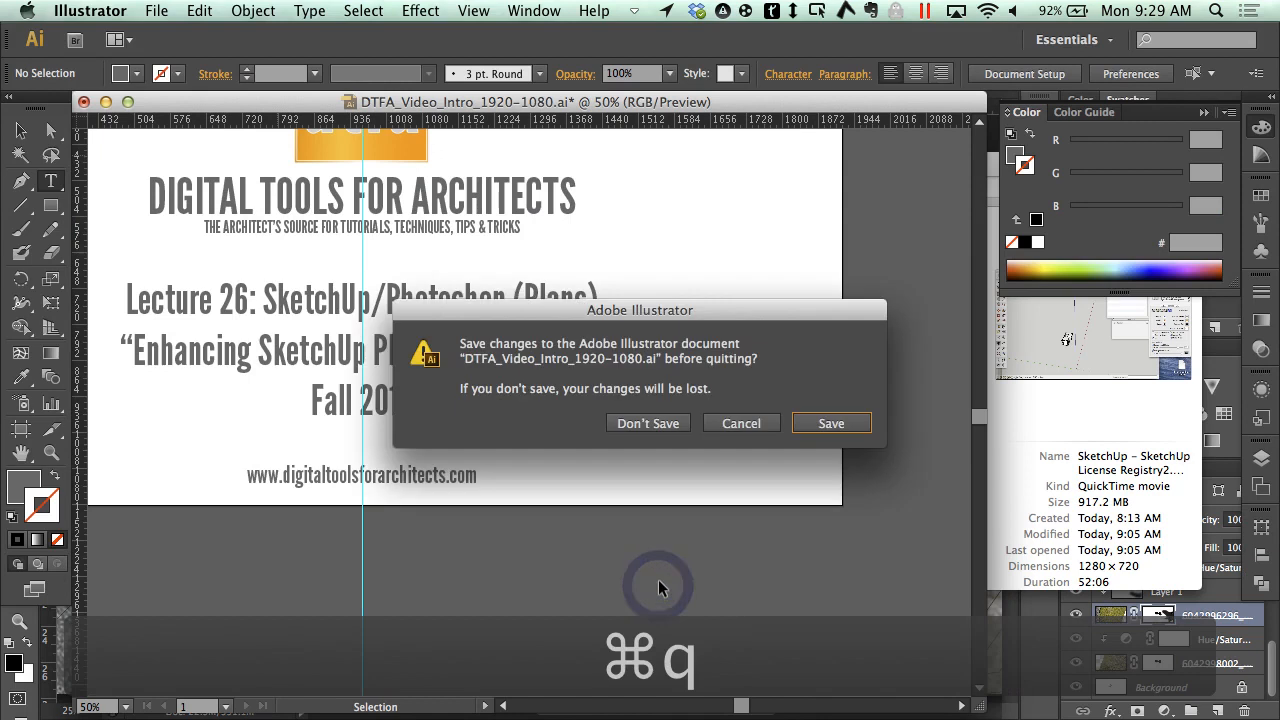
{"action": "left_click", "coordinate": [664, 422]}
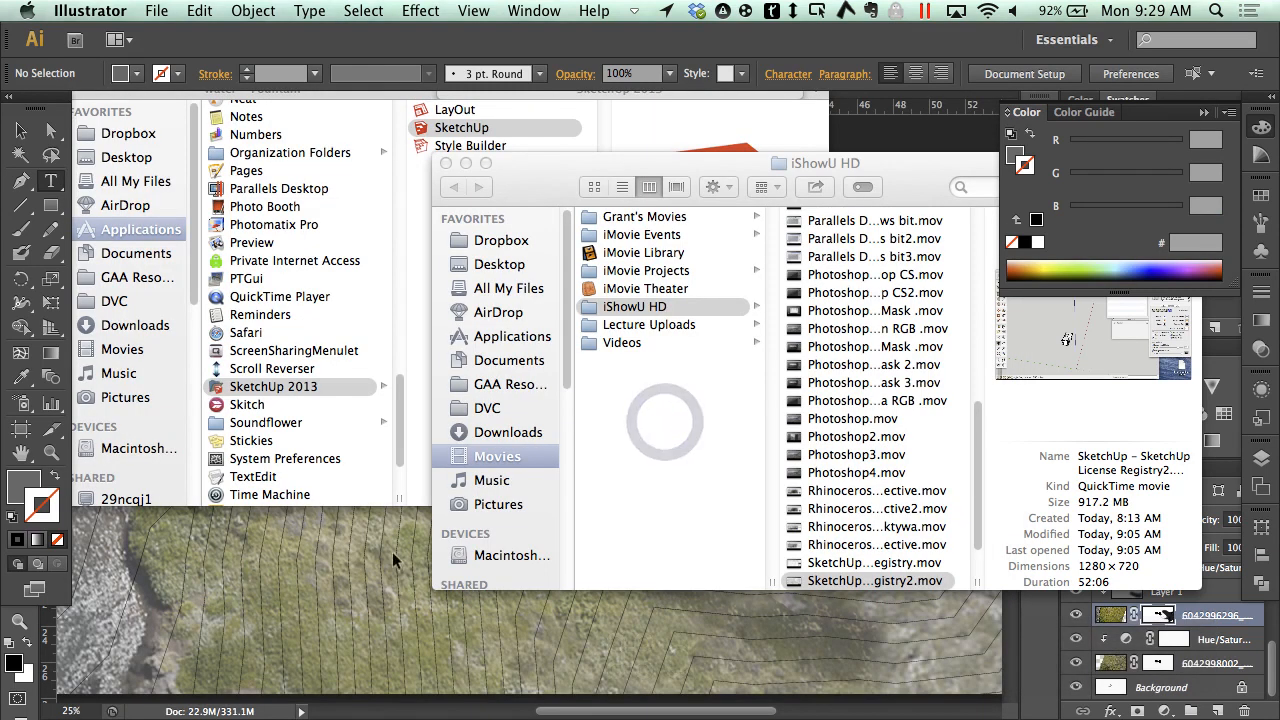
Find and relaunch SketchUp through a system search, and dismiss its welcome window
{"action": "mouse_move", "coordinate": [619, 714]}
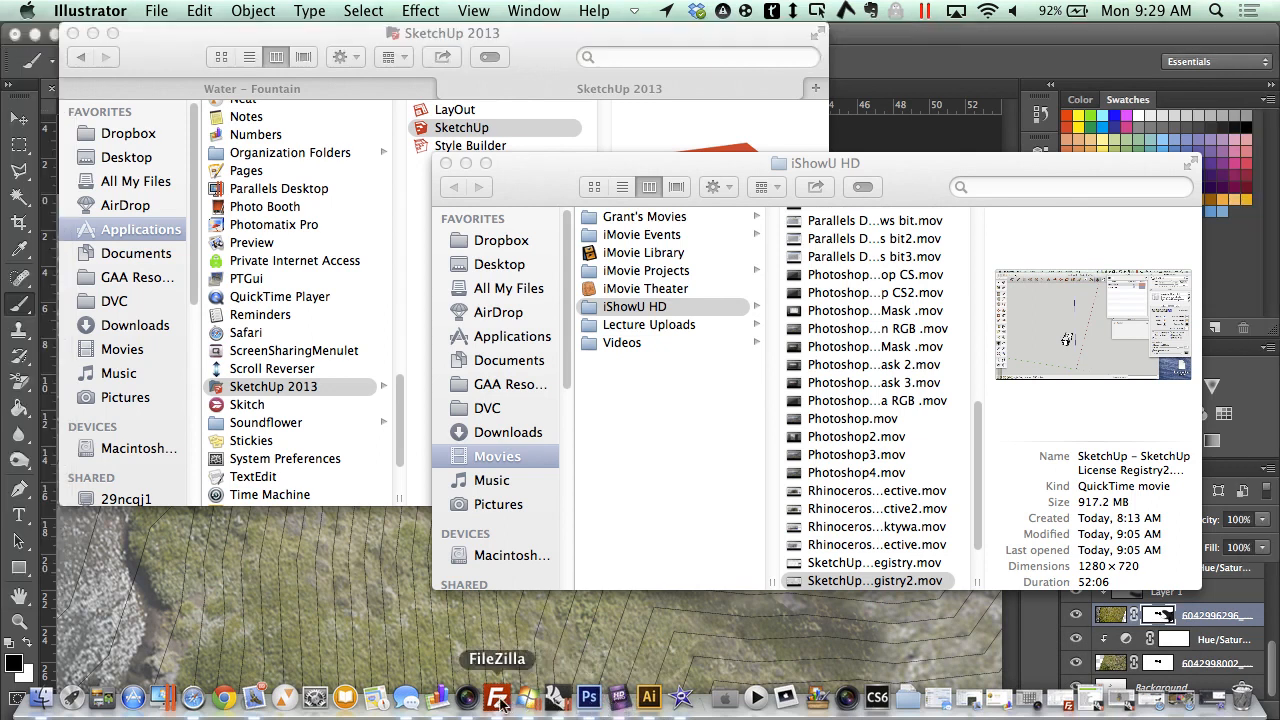
{"action": "left_click", "coordinate": [1216, 11]}
{"action": "type", "text": "sket"}
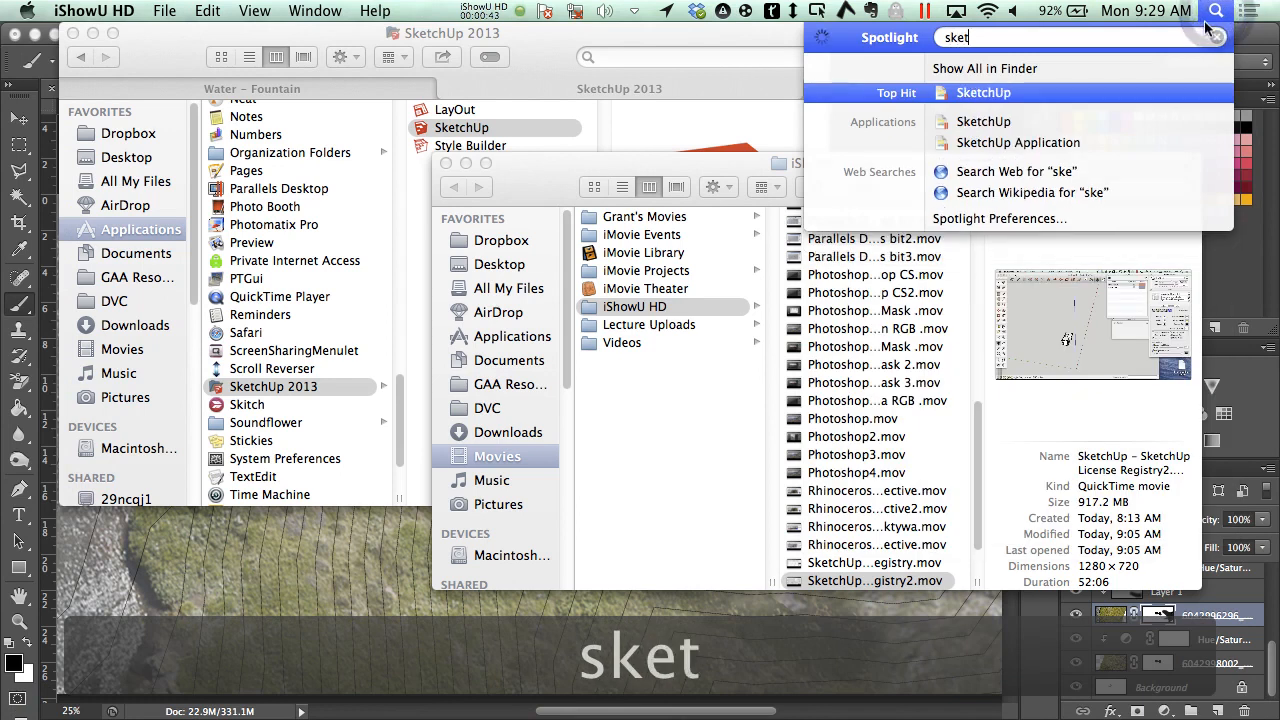
{"action": "key", "text": "Return"}
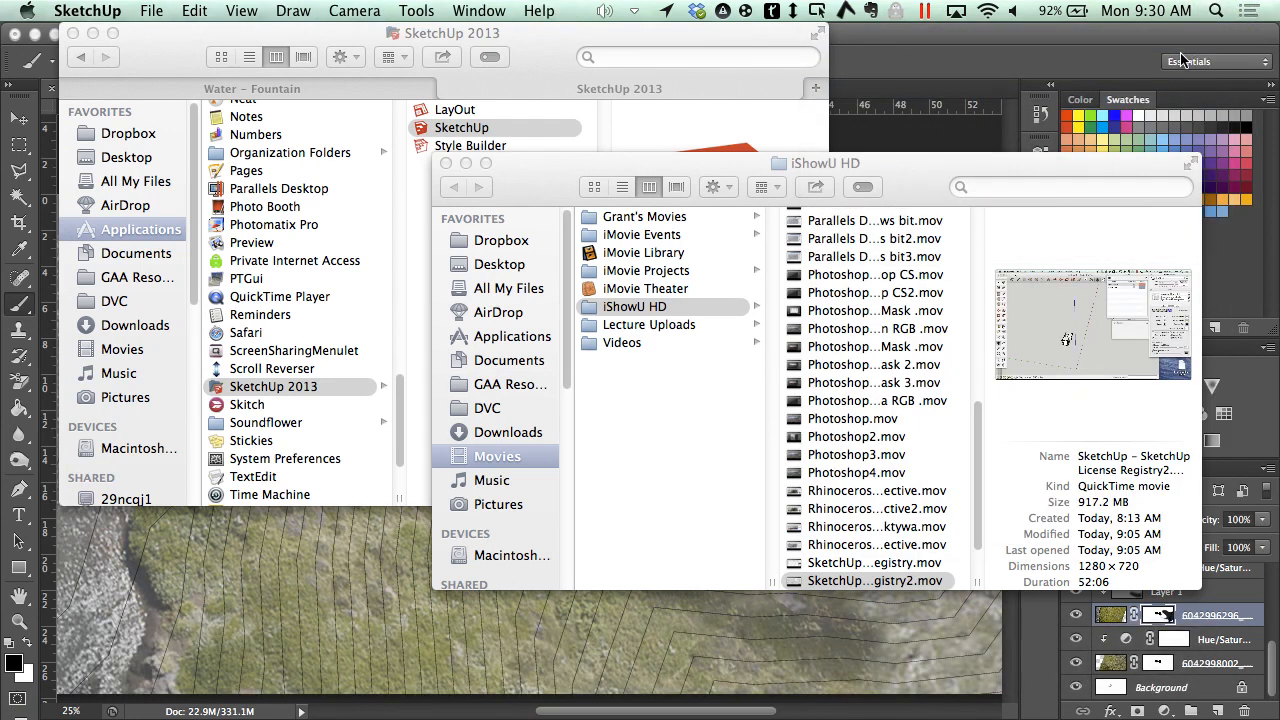
{"action": "left_click", "coordinate": [531, 44]}
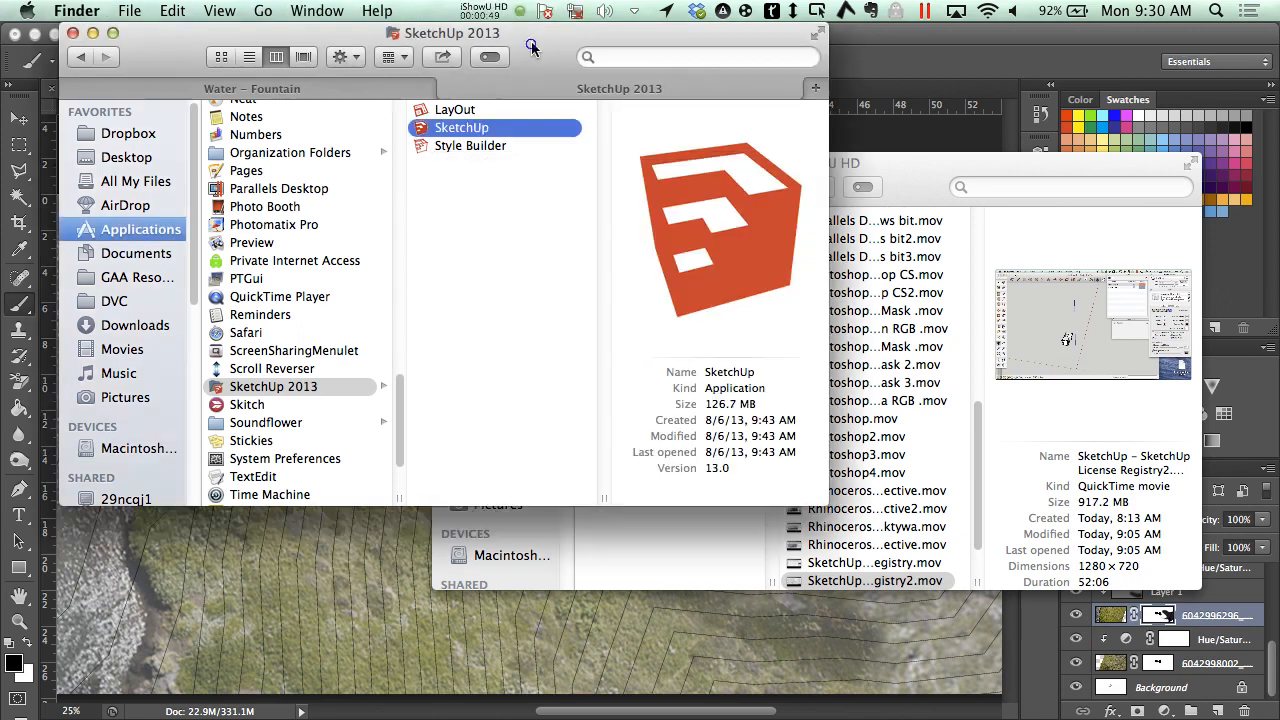
{"action": "left_click", "coordinate": [881, 32]}
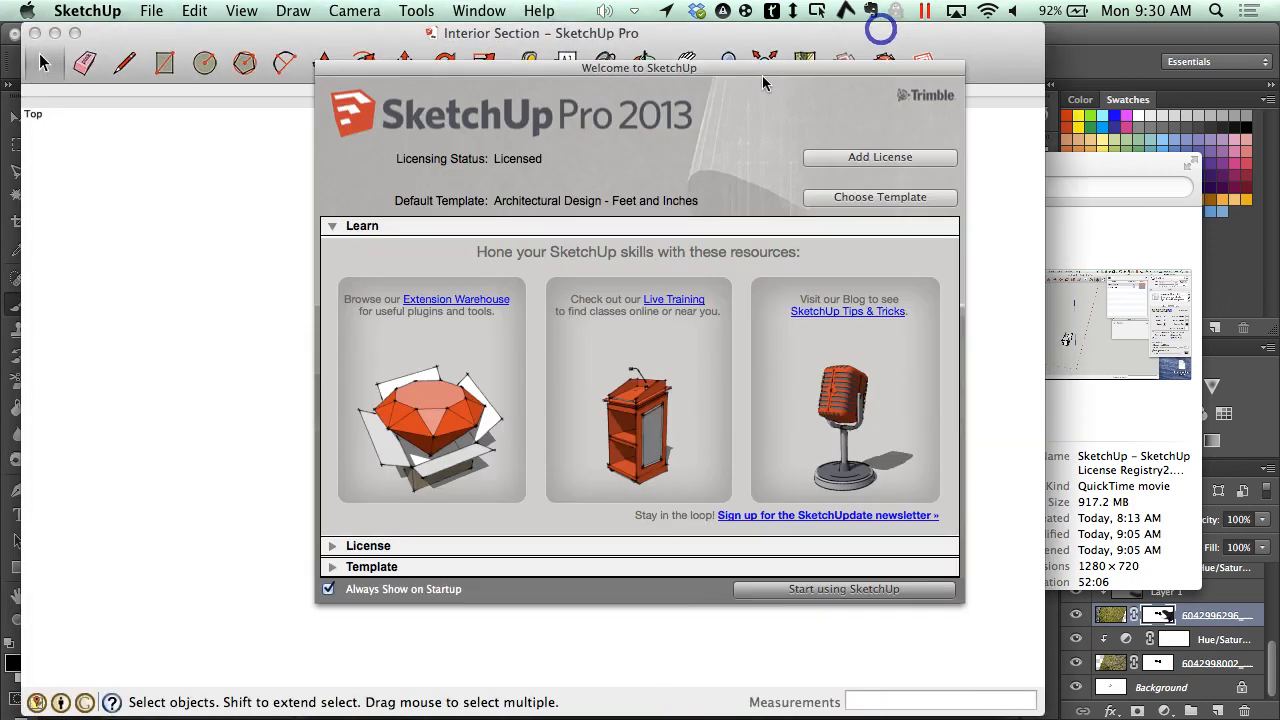
{"action": "left_click", "coordinate": [840, 589]}
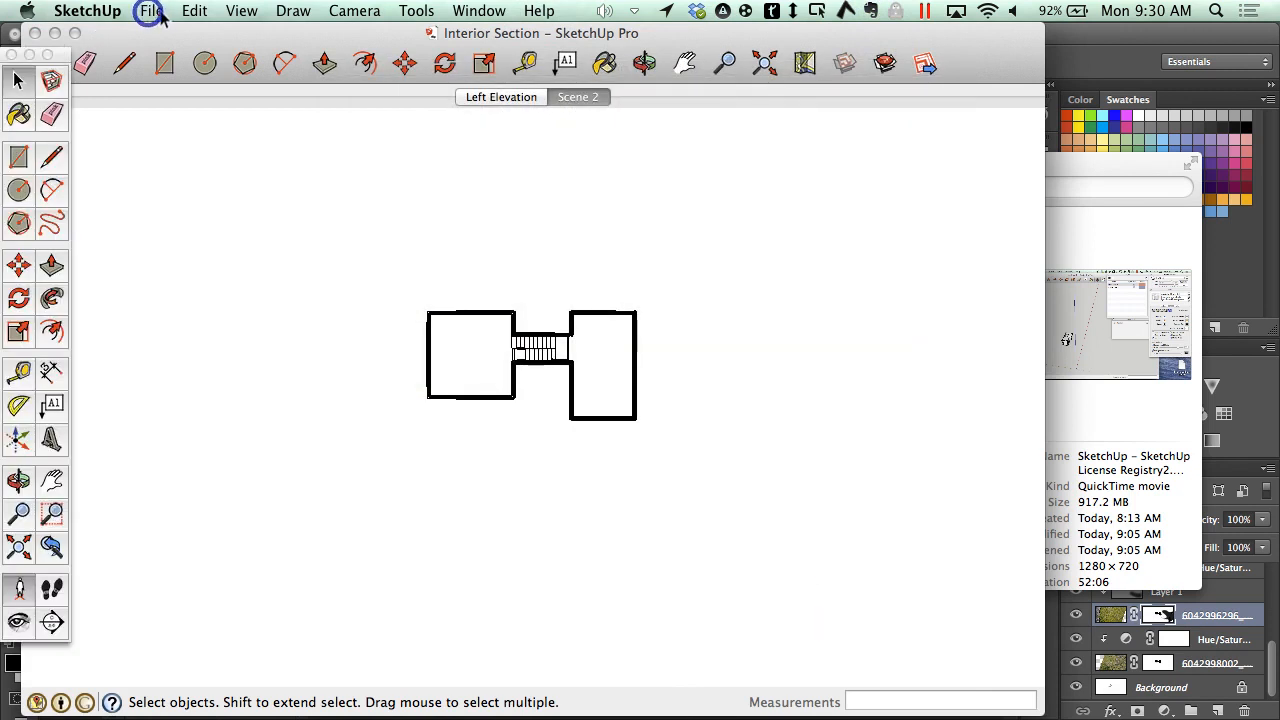
Start a new model and delete the default human figure
{"action": "left_click", "coordinate": [151, 12]}
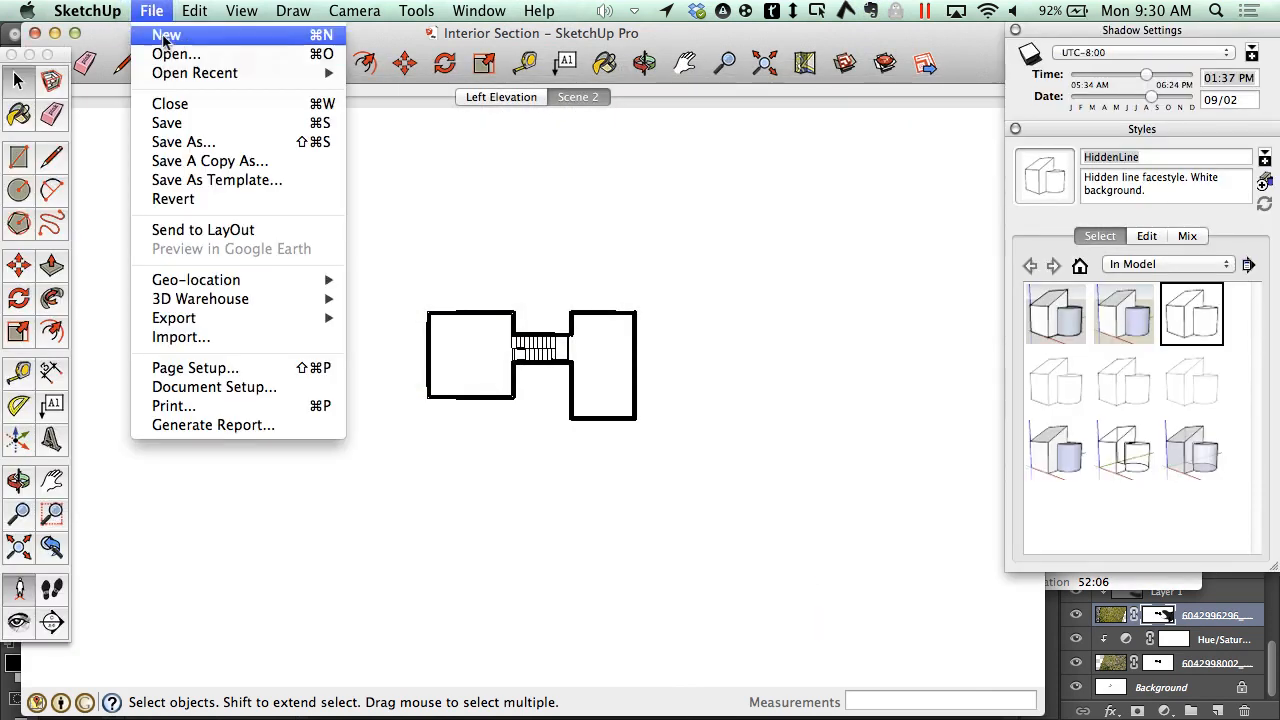
{"action": "left_click", "coordinate": [165, 36]}
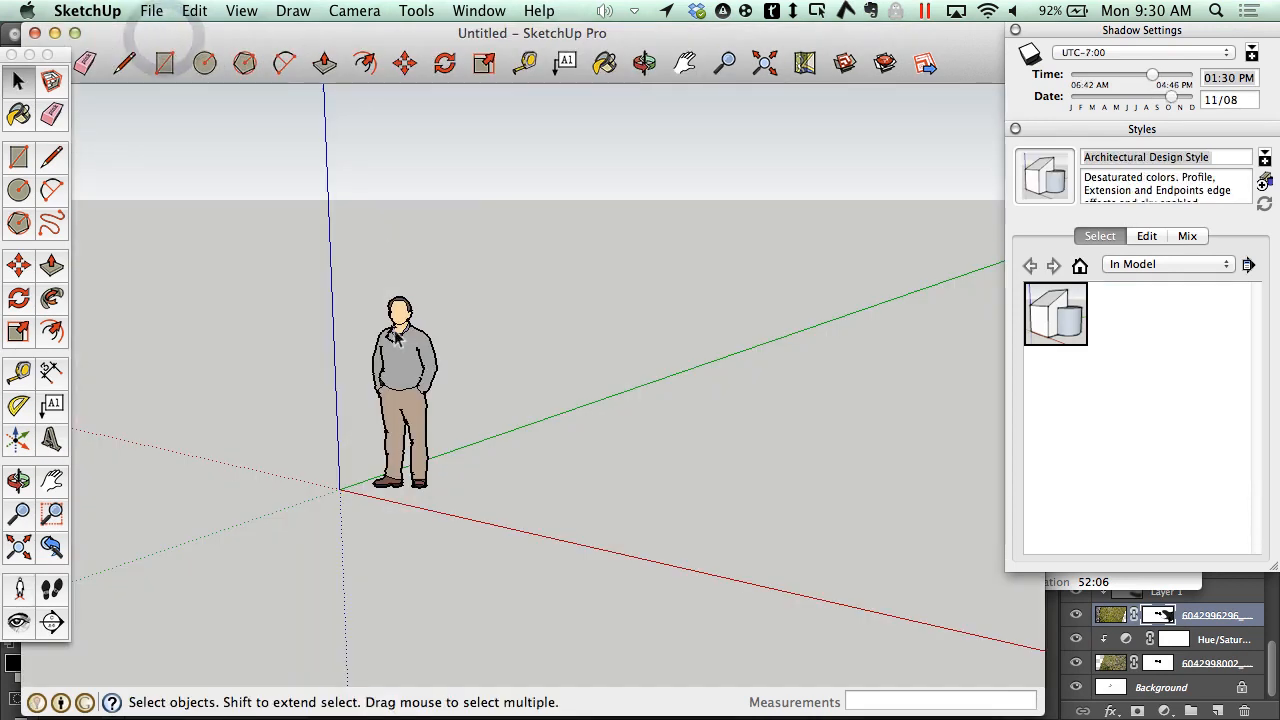
{"action": "left_click", "coordinate": [407, 345]}
{"action": "key", "text": "Delete"}
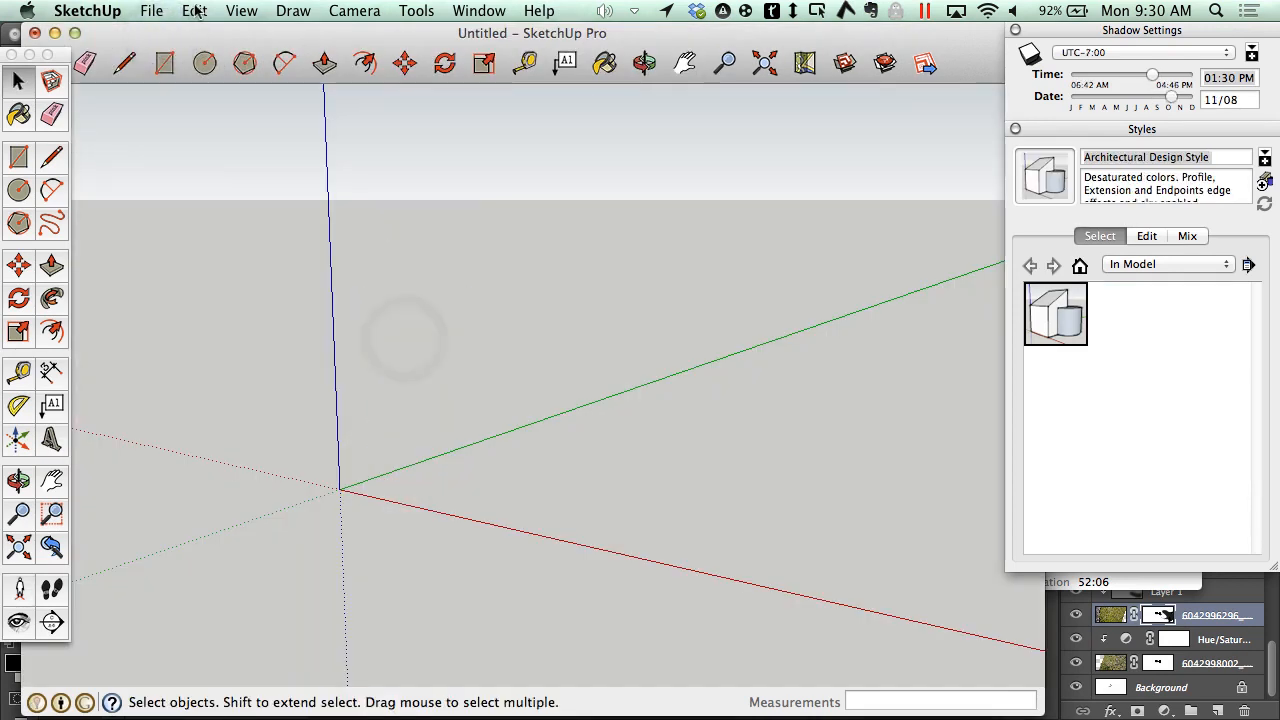
Add a geo-located satellite image of the Fallen Leaf Lake shoreline, slightly trimming the selected region before grabbing it
{"action": "left_click", "coordinate": [151, 11]}
{"action": "left_click", "coordinate": [152, 10]}
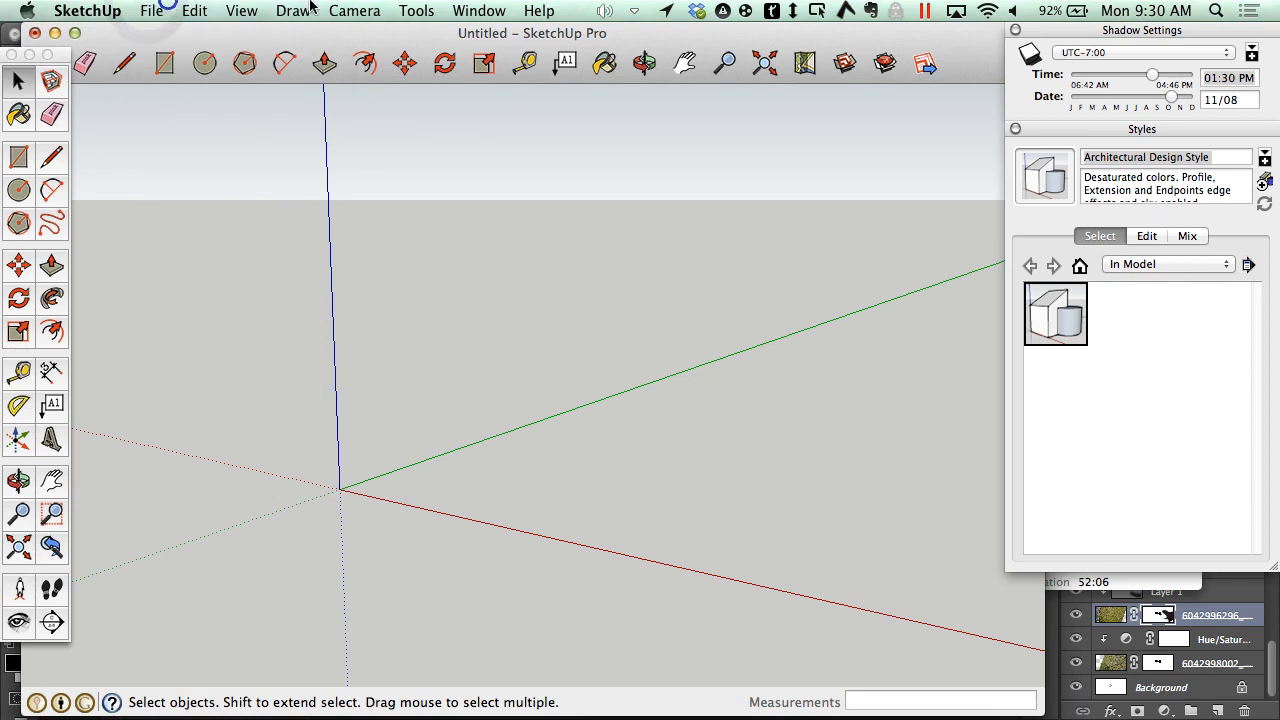
{"action": "left_click", "coordinate": [806, 63]}
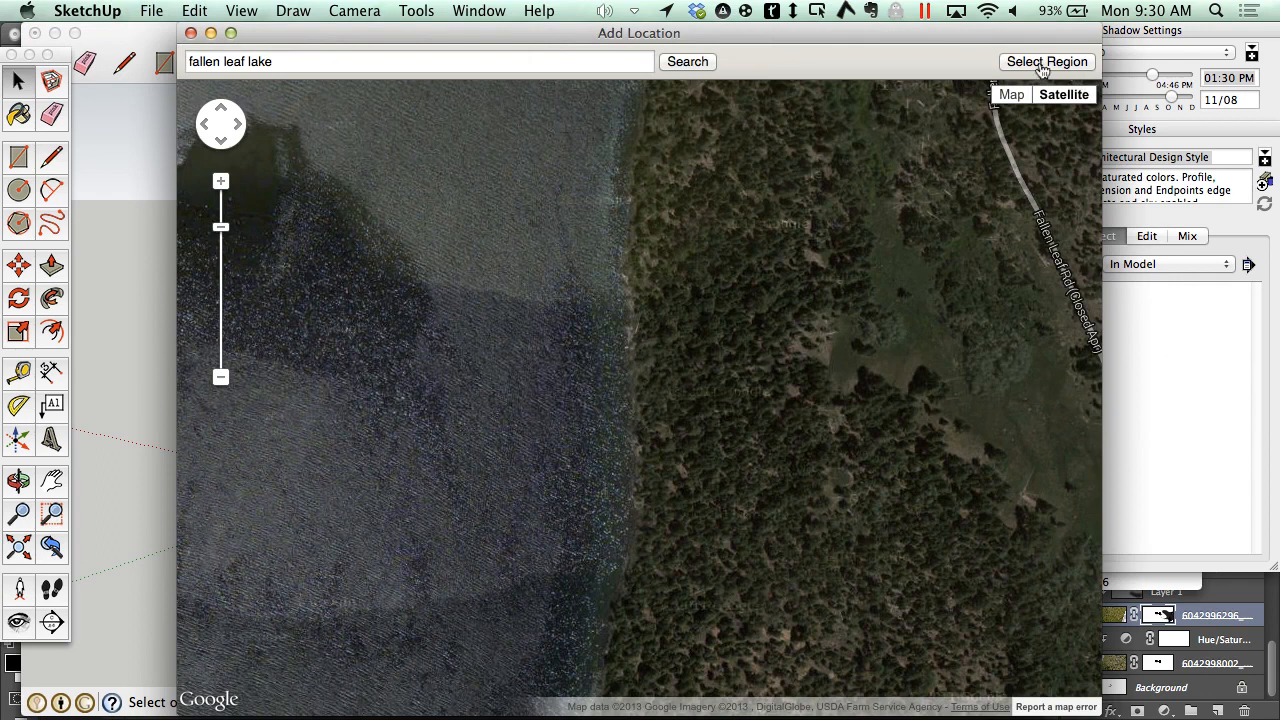
{"action": "left_click", "coordinate": [1045, 62]}
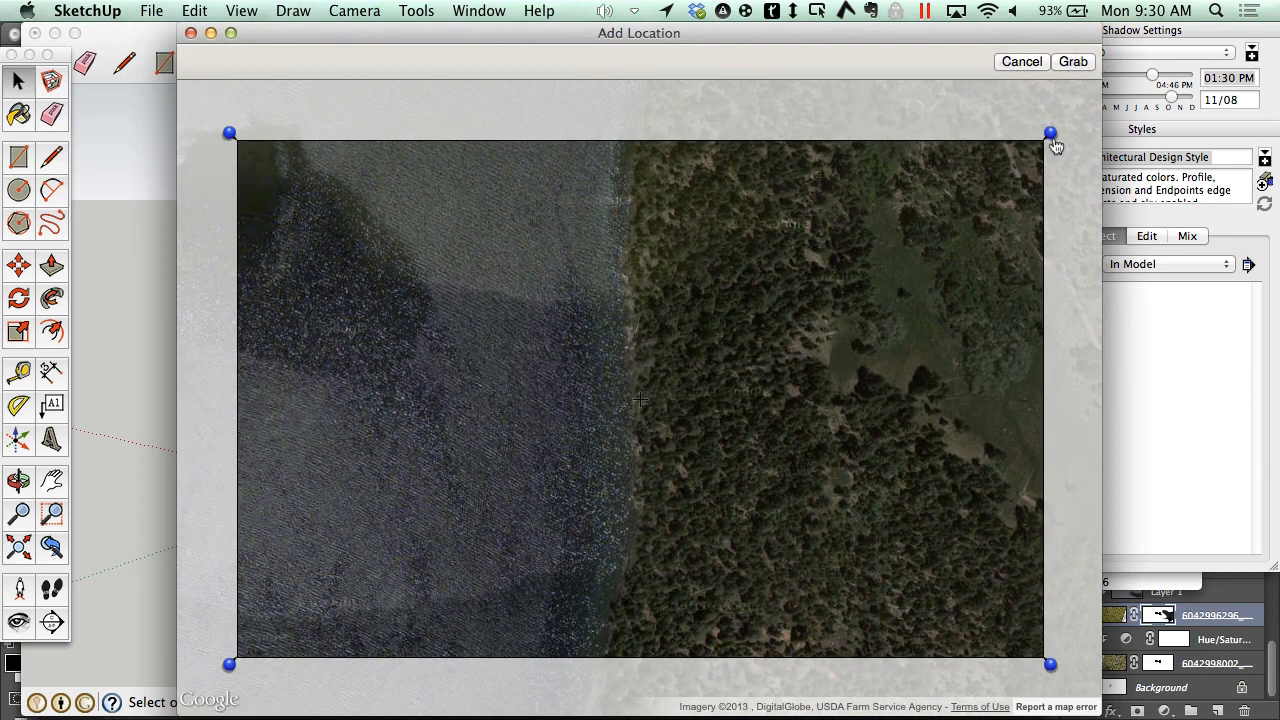
{"action": "left_click_drag", "start_coordinate": [1050, 135], "coordinate": [1045, 125]}
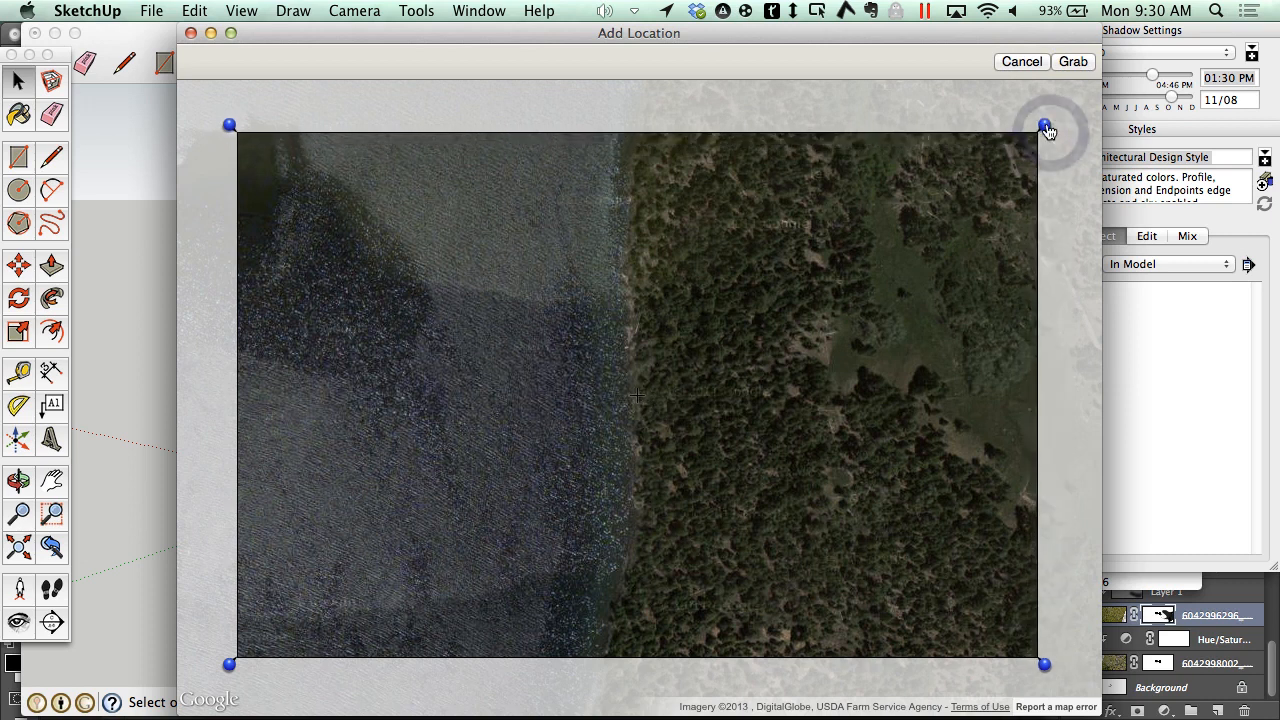
{"action": "left_click", "coordinate": [1074, 62]}
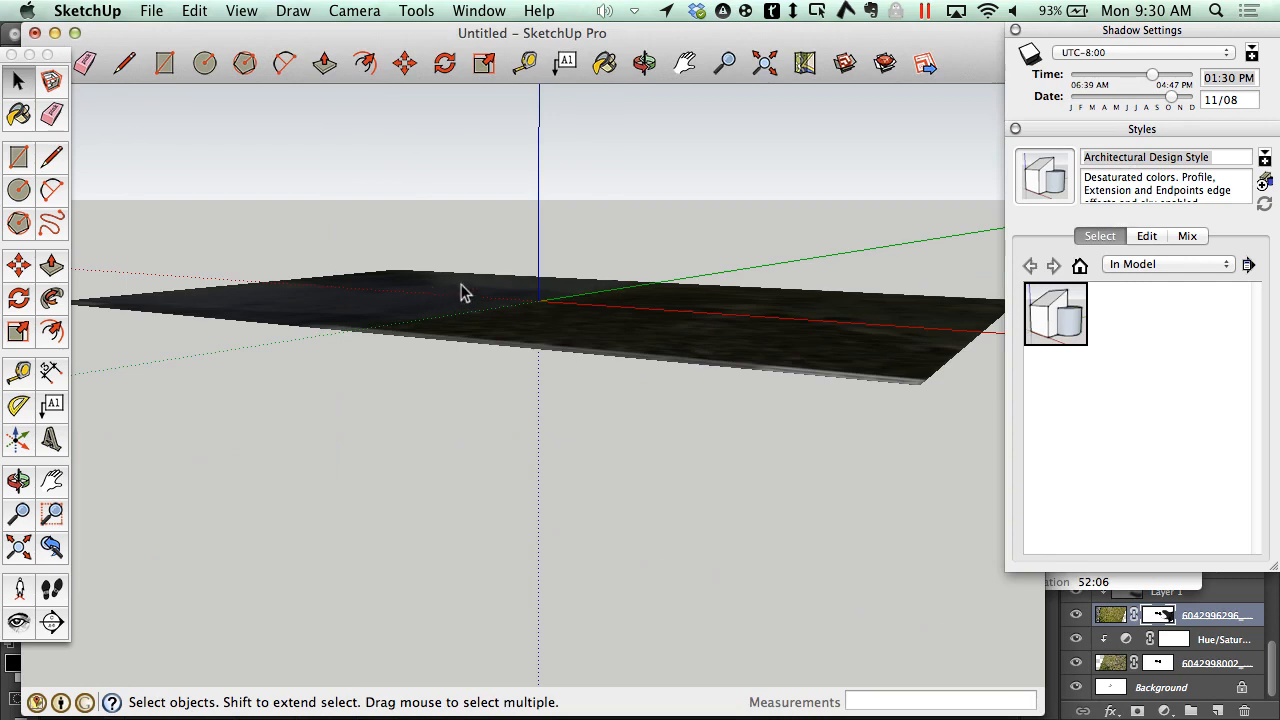
Turn on the 3D terrain for the imported site imagery
{"action": "left_click", "coordinate": [643, 63]}
{"action": "left_click_drag", "start_coordinate": [357, 223], "coordinate": [592, 340]}
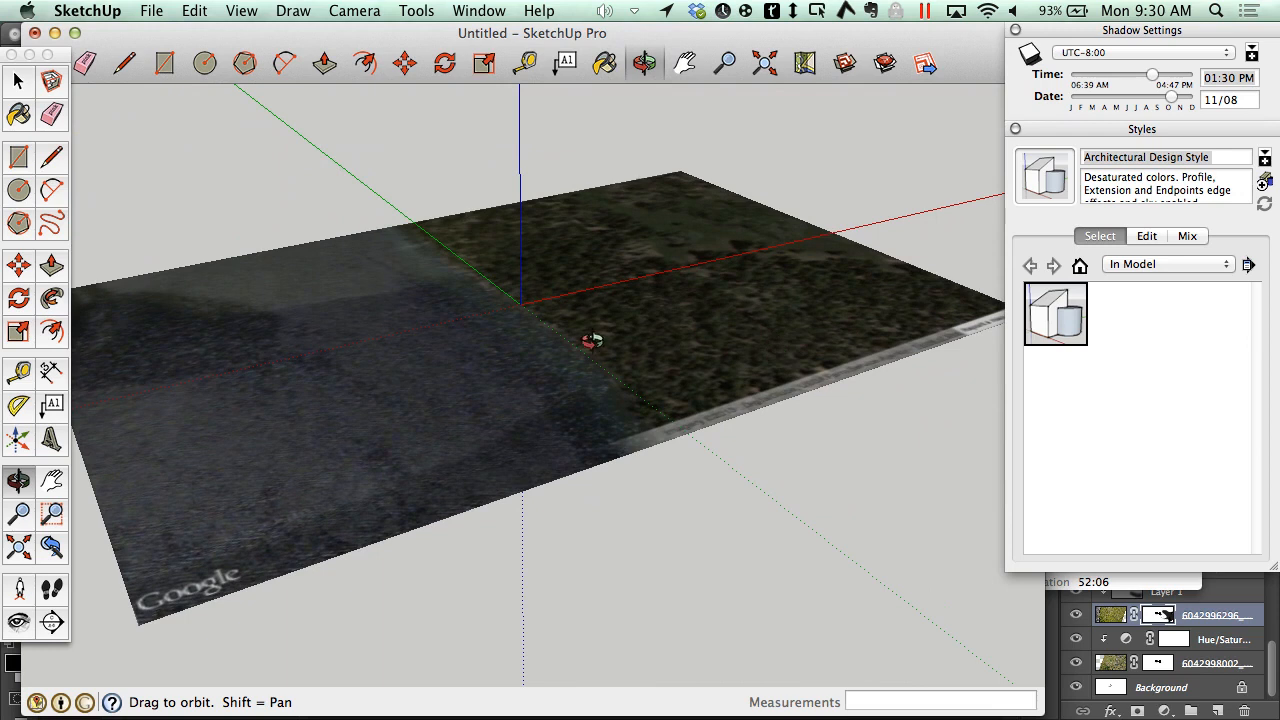
{"action": "left_click", "coordinate": [155, 12]}
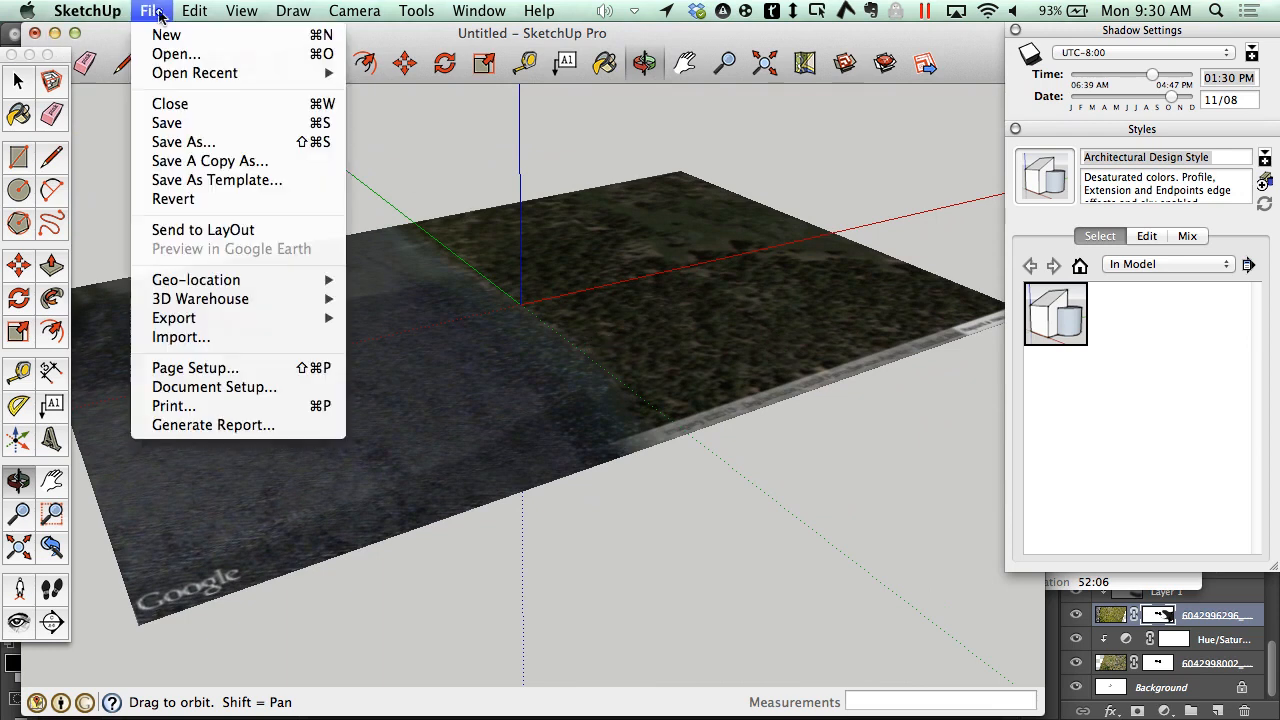
{"action": "mouse_move", "coordinate": [300, 280]}
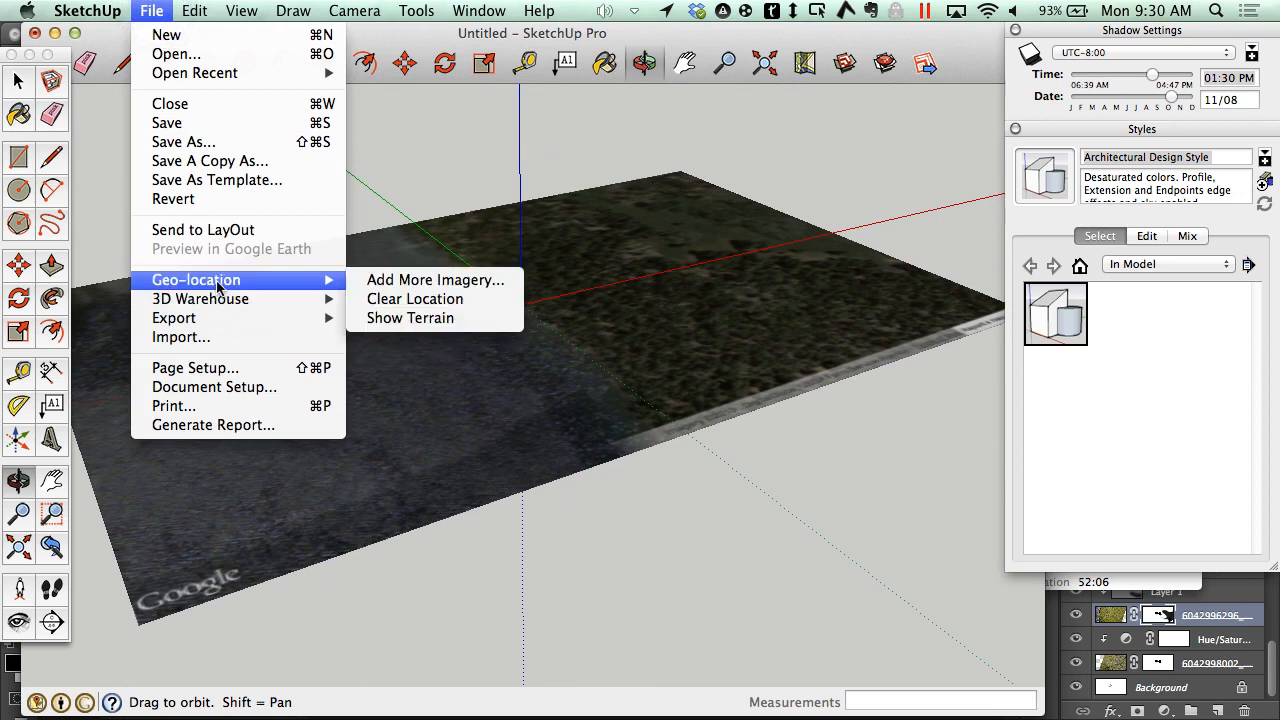
{"action": "left_click", "coordinate": [412, 318]}
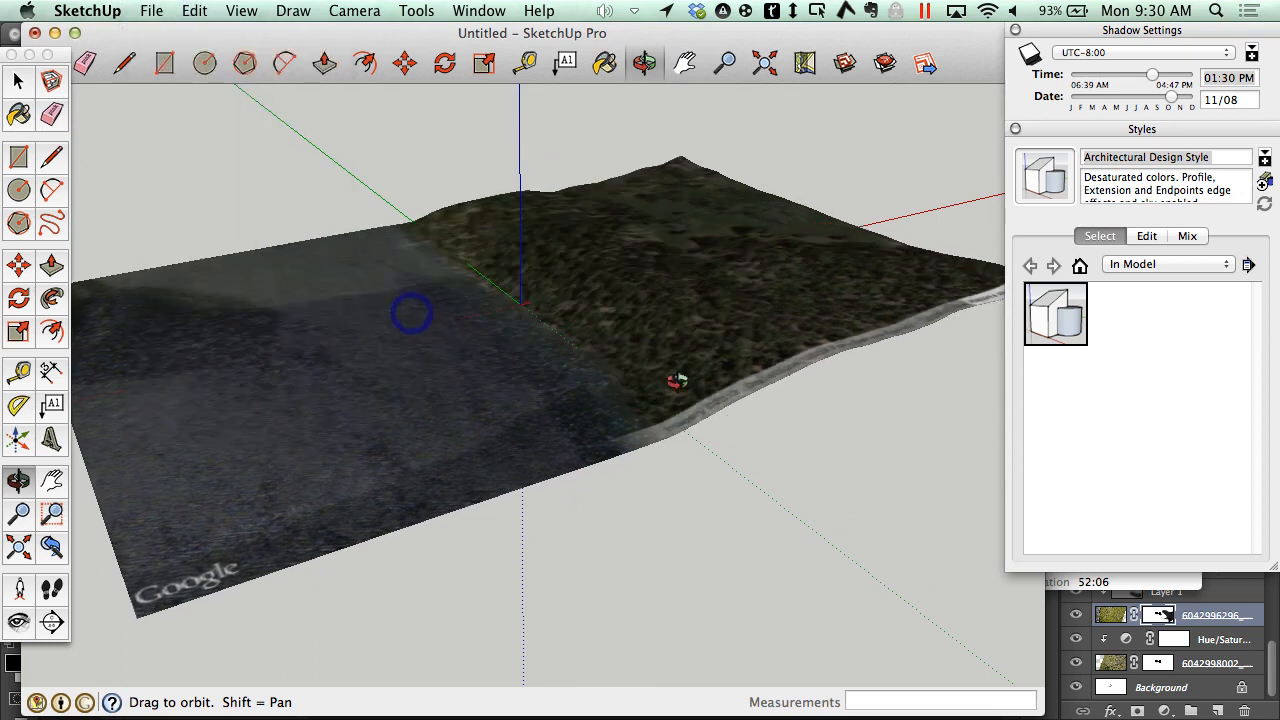
Try the Straight Lines 01pix style on the terrain and return to the in-model Architectural Design Style
{"action": "mouse_move", "coordinate": [766, 417]}
{"action": "left_mouse_down"}
{"action": "mouse_move", "coordinate": [691, 356]}
{"action": "mouse_move", "coordinate": [586, 300]}
{"action": "mouse_move", "coordinate": [609, 338]}
{"action": "mouse_move", "coordinate": [757, 414]}
{"action": "left_mouse_up"}
{"action": "left_click_drag", "start_coordinate": [497, 420], "coordinate": [711, 446]}
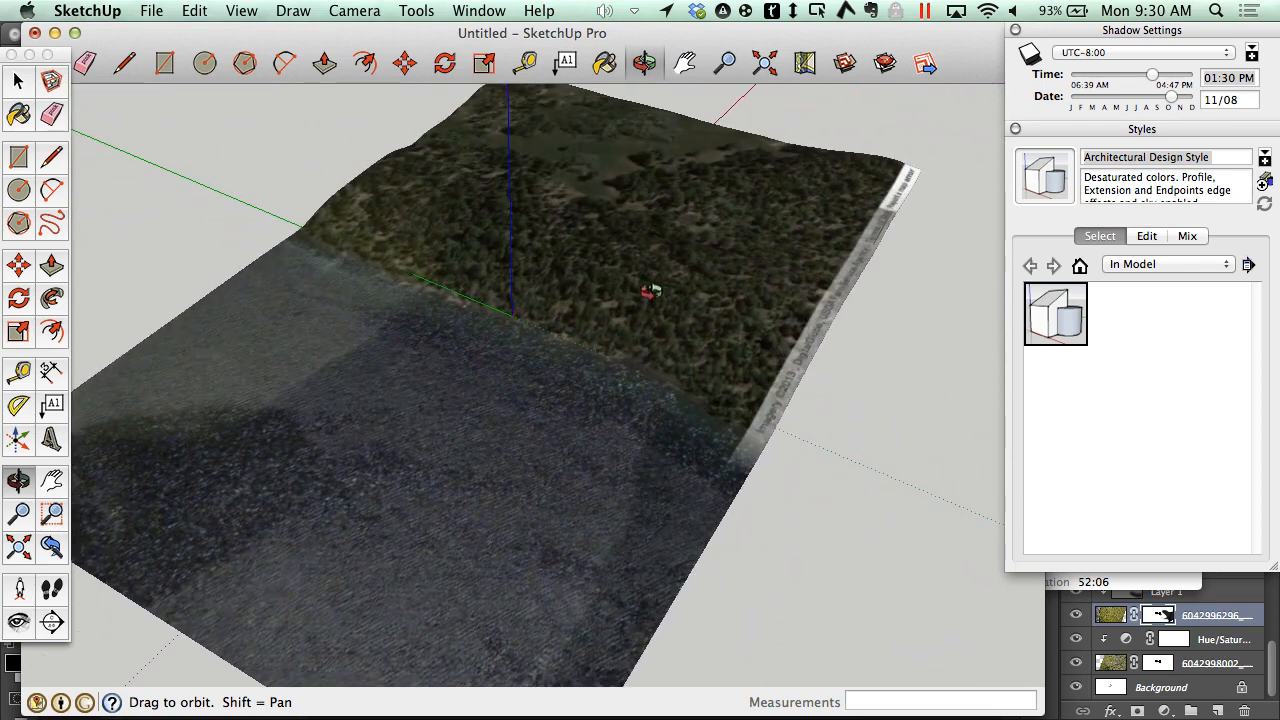
{"action": "scroll", "coordinate": [755, 263], "scroll_direction": "up", "scroll_amount": 5}
{"action": "scroll", "coordinate": [714, 267], "scroll_direction": "down", "scroll_amount": 3}
{"action": "scroll", "coordinate": [690, 288], "scroll_direction": "down", "scroll_amount": 3}
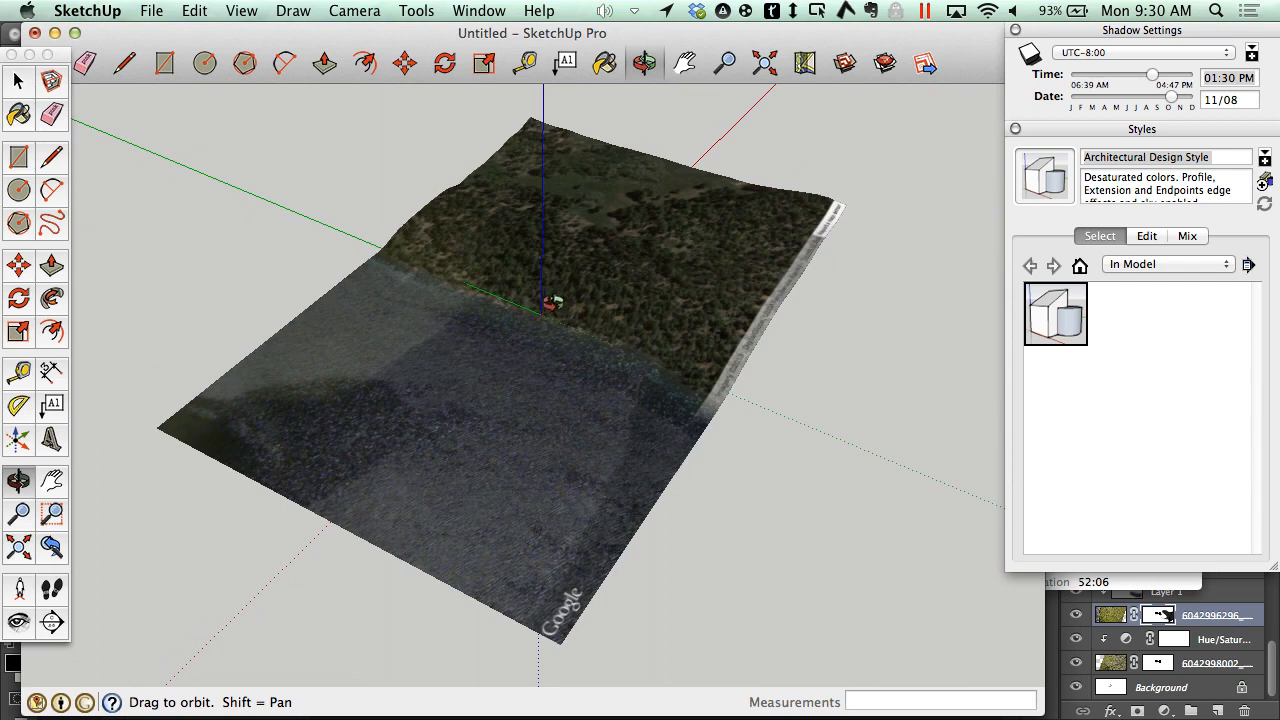
{"action": "left_click", "coordinate": [1142, 266]}
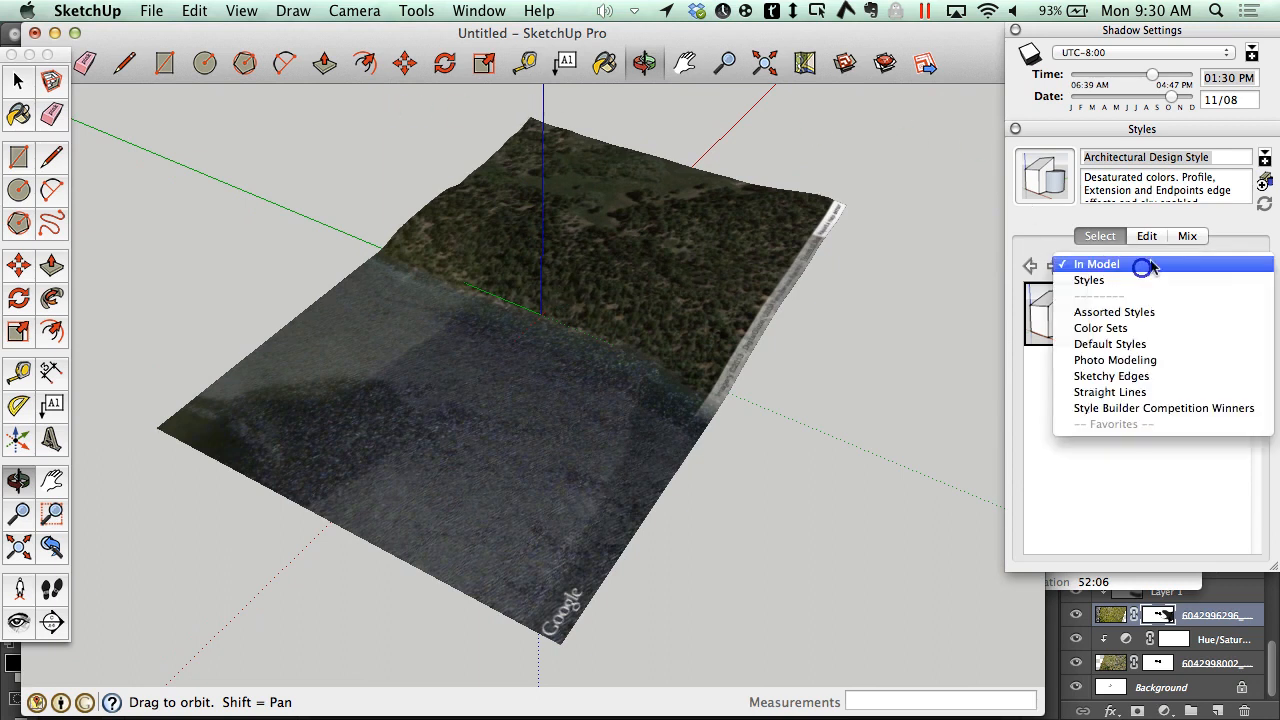
{"action": "left_click", "coordinate": [1165, 393]}
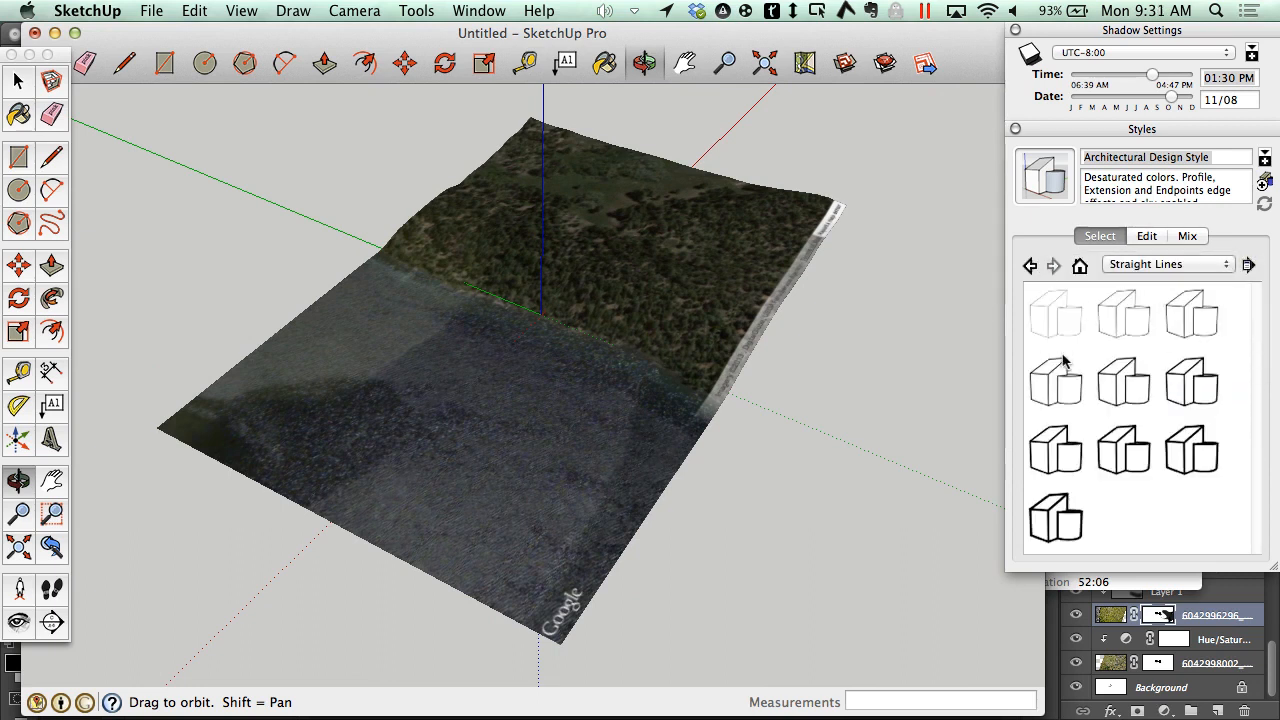
{"action": "left_click", "coordinate": [1058, 318]}
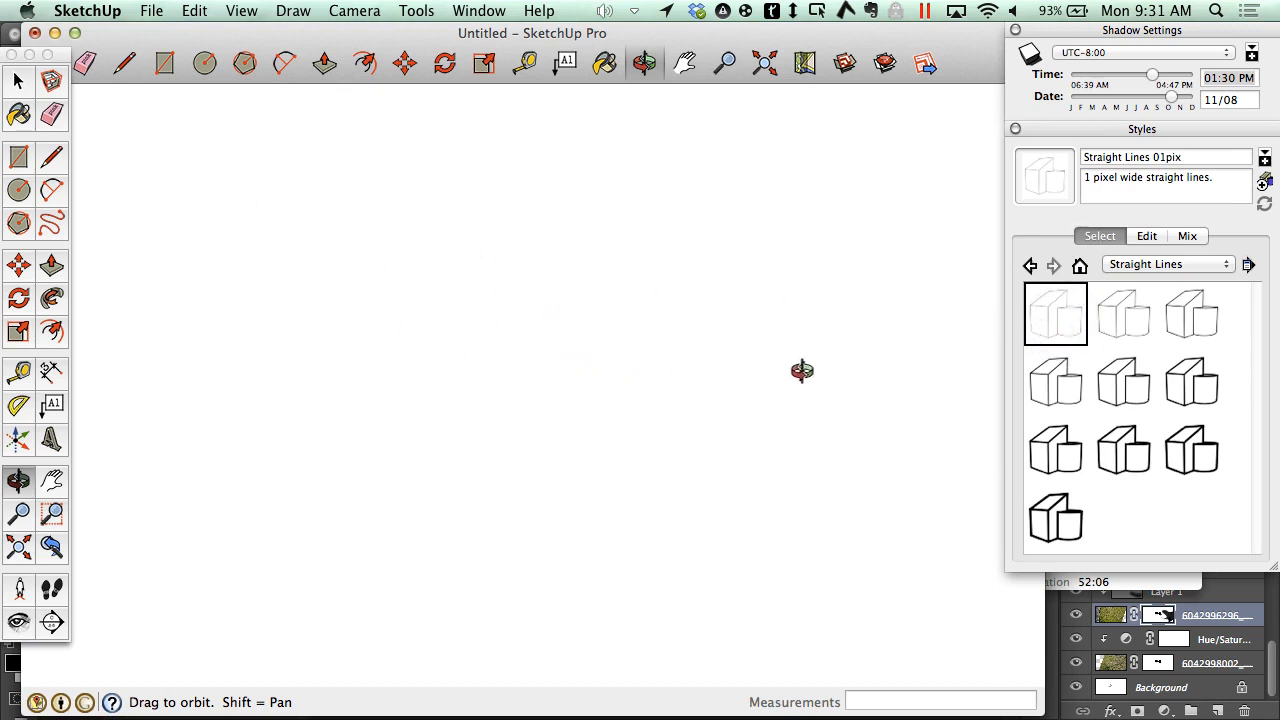
{"action": "left_click", "coordinate": [1151, 264]}
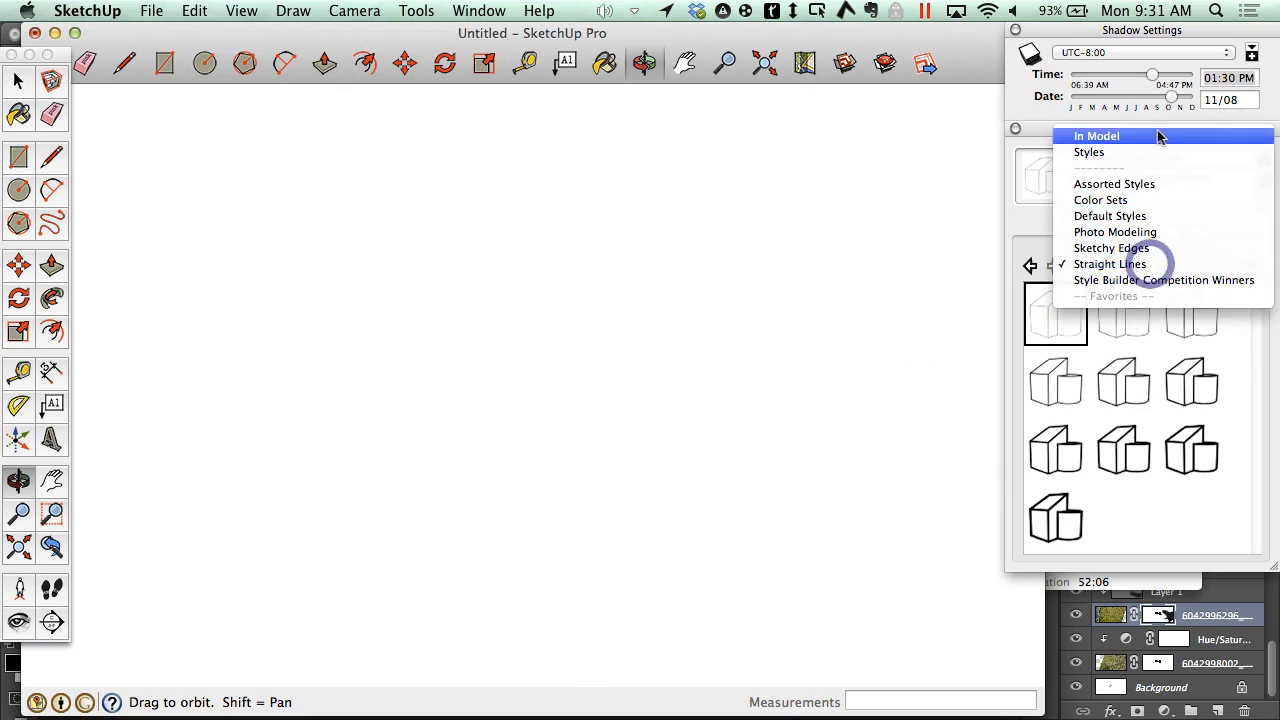
{"action": "left_click", "coordinate": [1080, 131]}
{"action": "left_click", "coordinate": [1071, 313]}
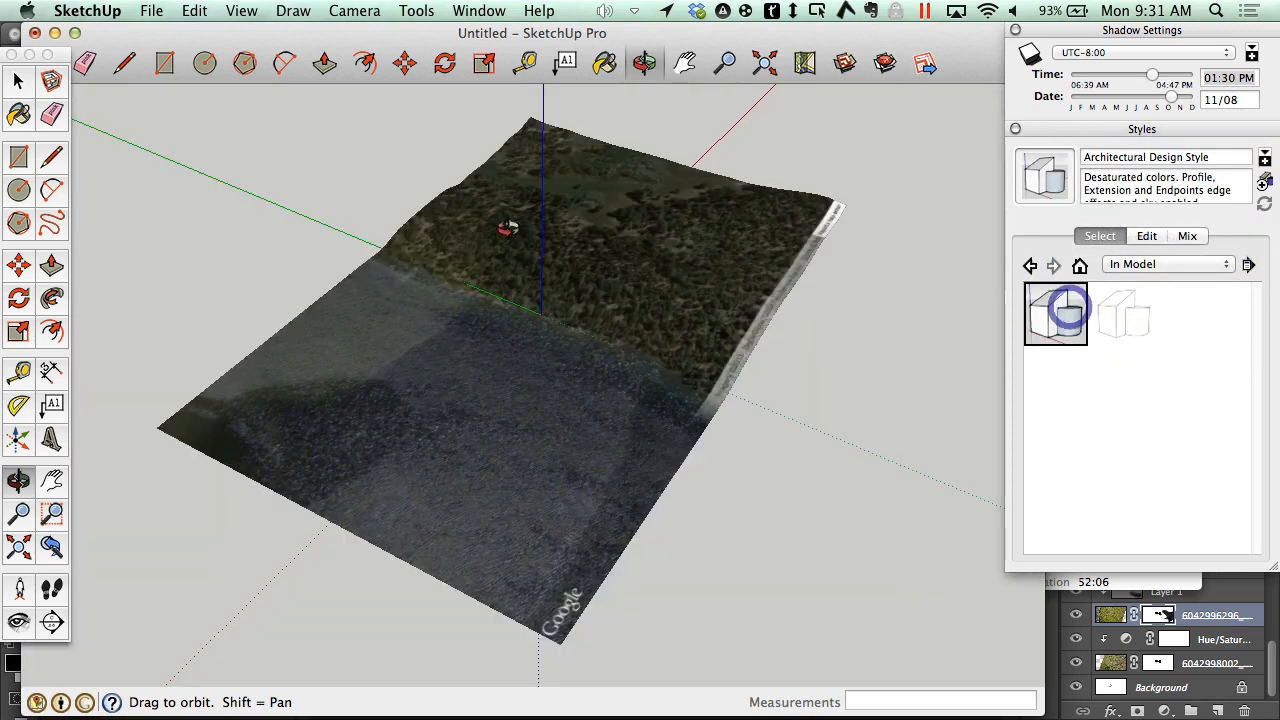
Draw a ground-plane rectangle about 3004' by 1899' that extends past all edges of the terrain
{"action": "left_click", "coordinate": [21, 157]}
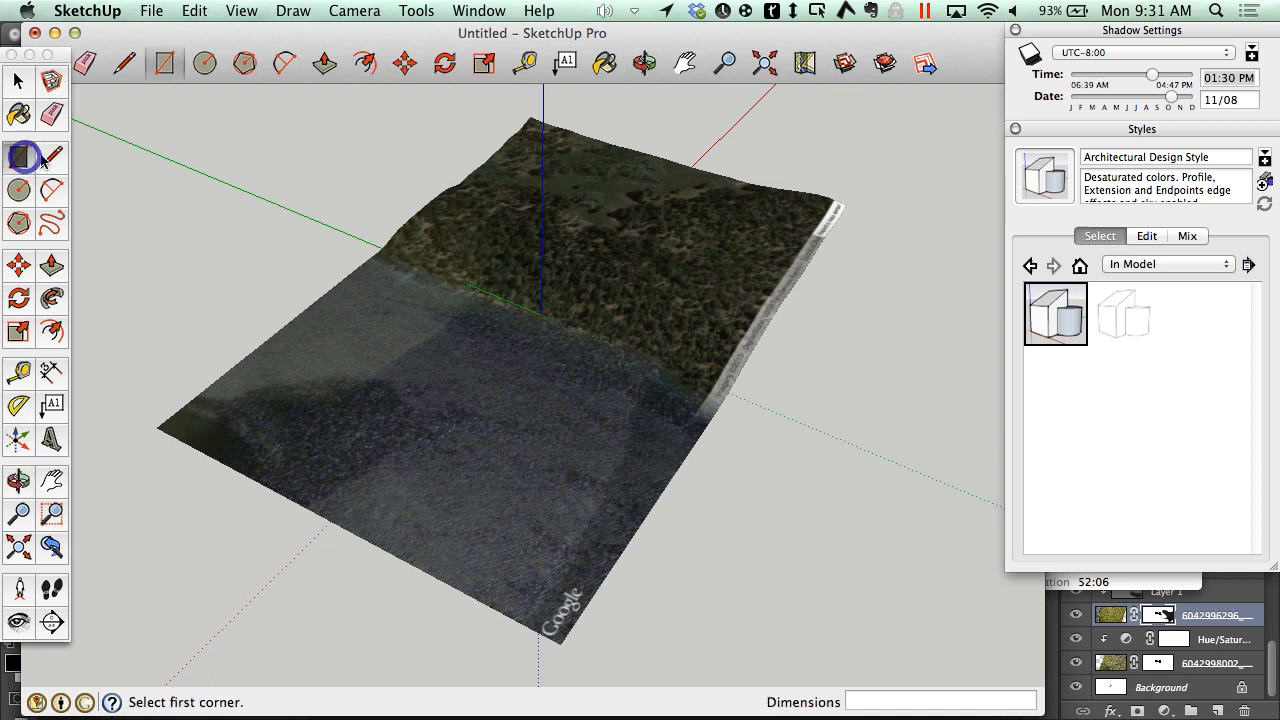
{"action": "left_click", "coordinate": [95, 440]}
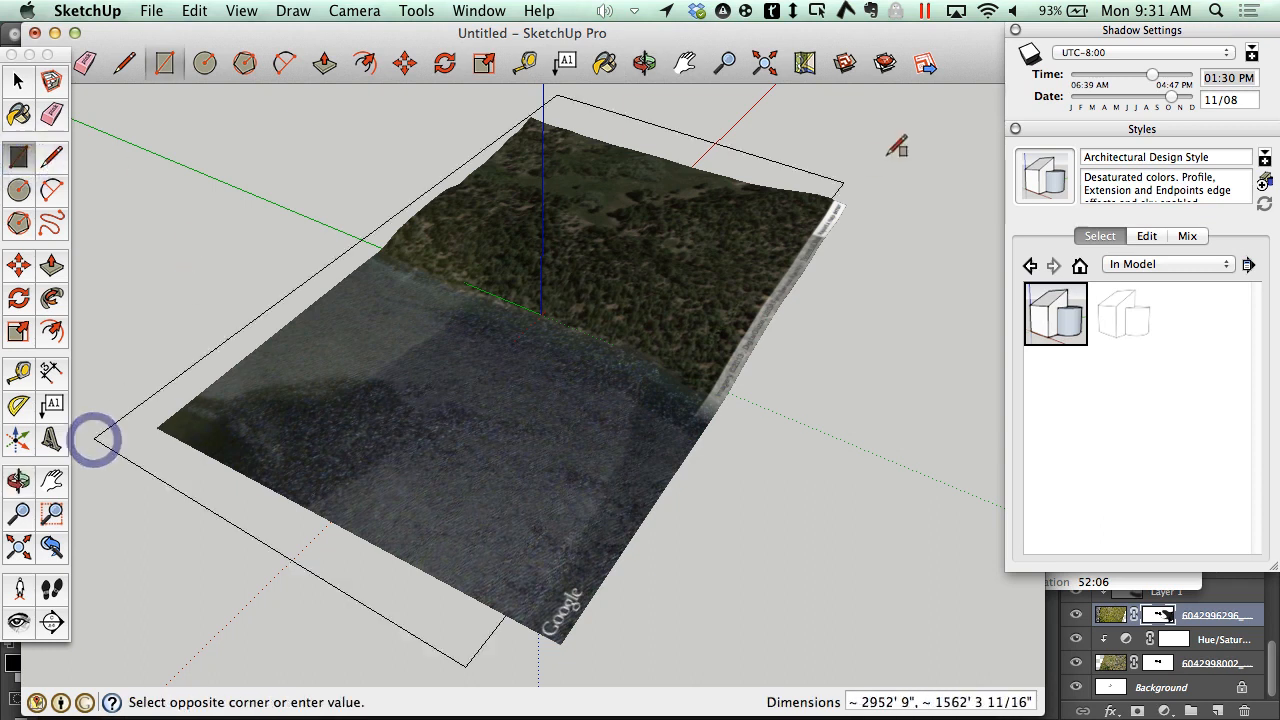
{"action": "left_click", "coordinate": [920, 197]}
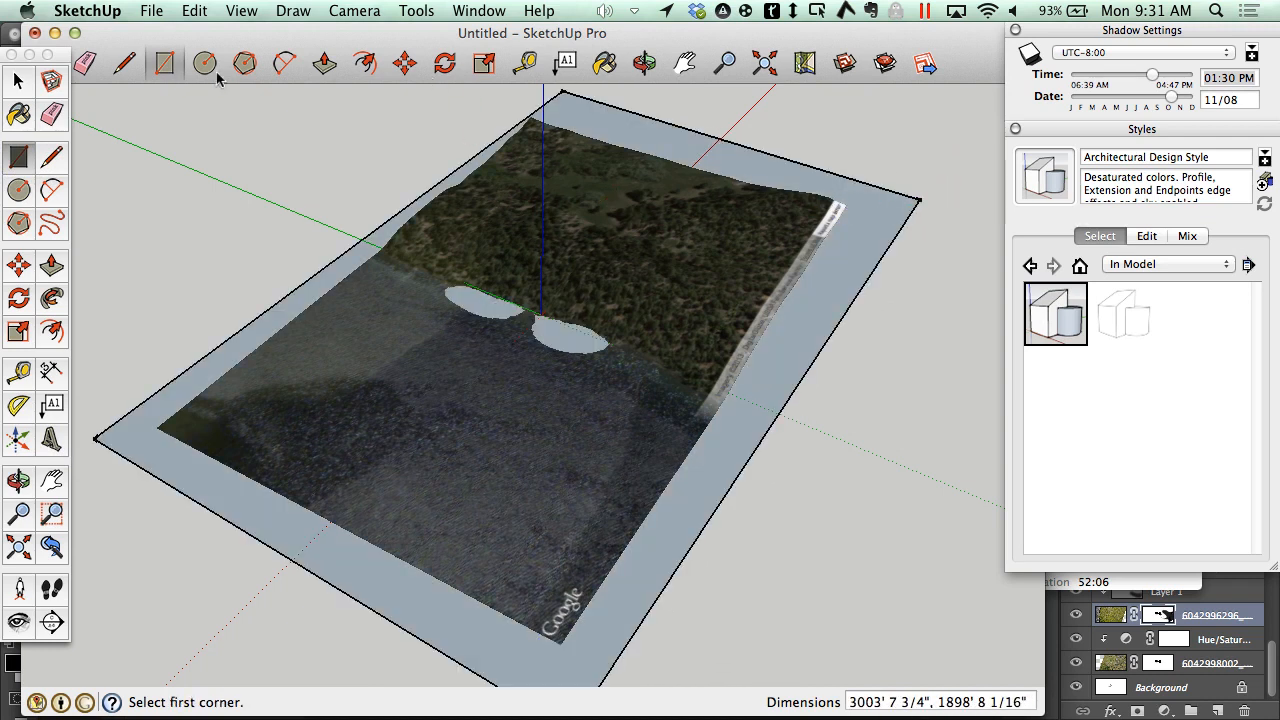
{"action": "left_click", "coordinate": [644, 63]}
{"action": "left_click_drag", "start_coordinate": [486, 286], "coordinate": [637, 418]}
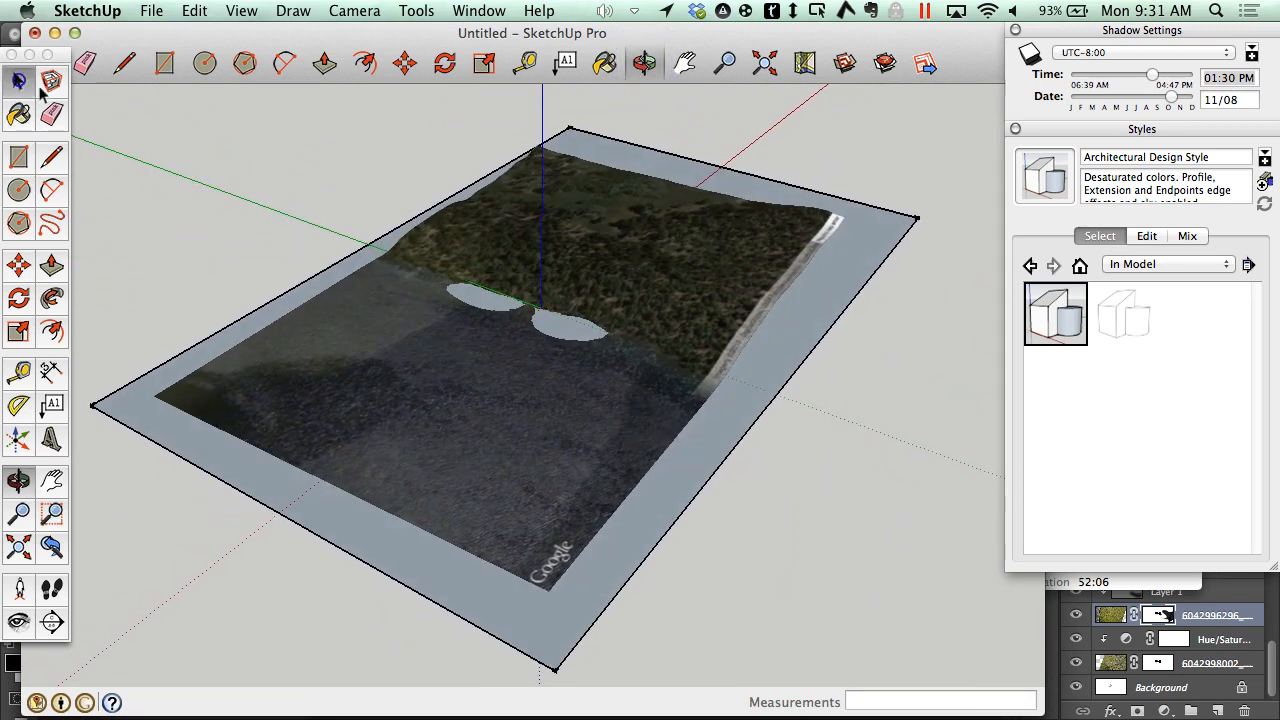
Select the ground rectangle's face and set up a front view of the model in parallel projection
{"action": "left_click", "coordinate": [18, 80]}
{"action": "left_click", "coordinate": [736, 408]}
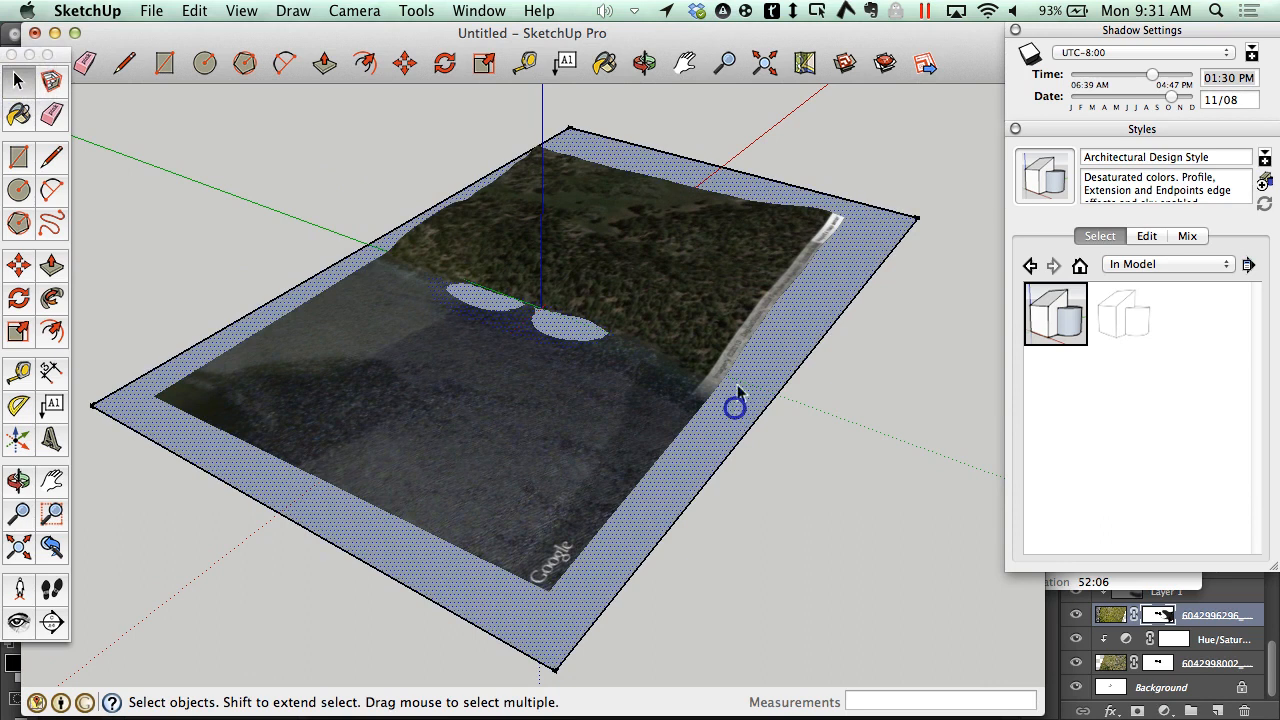
{"action": "left_click", "coordinate": [238, 11]}
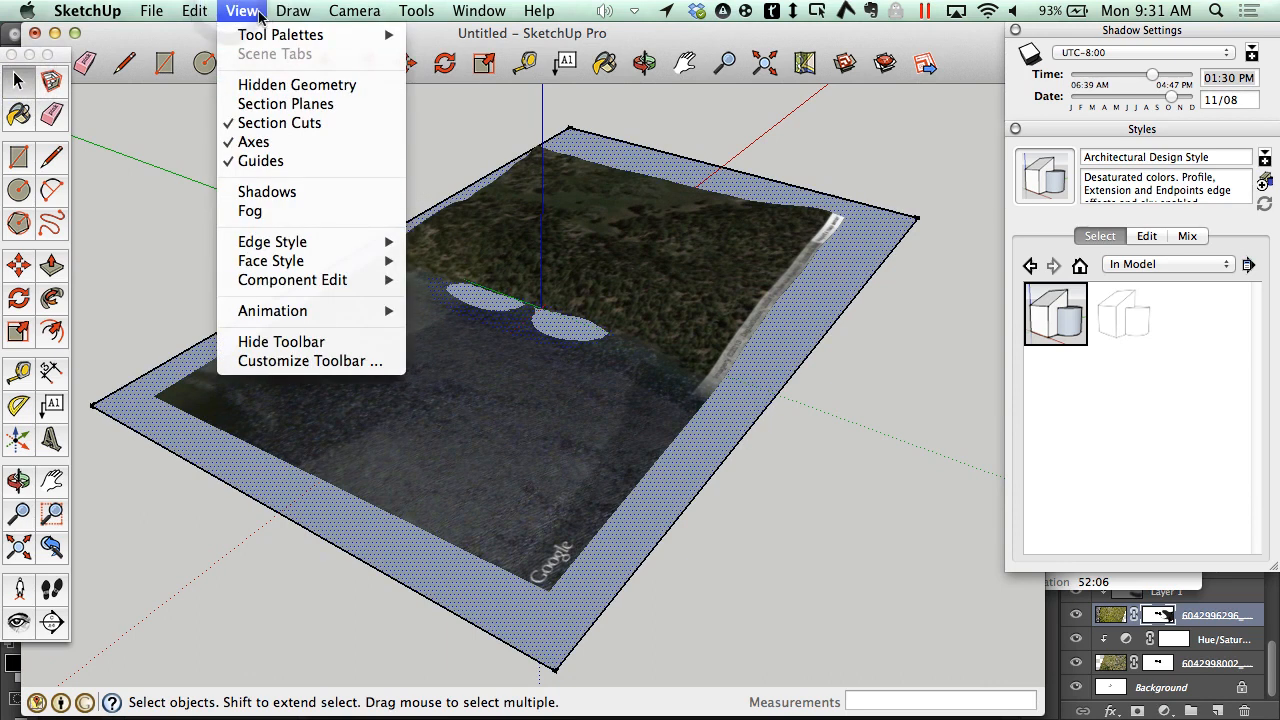
{"action": "mouse_move", "coordinate": [355, 11]}
{"action": "mouse_move", "coordinate": [480, 73]}
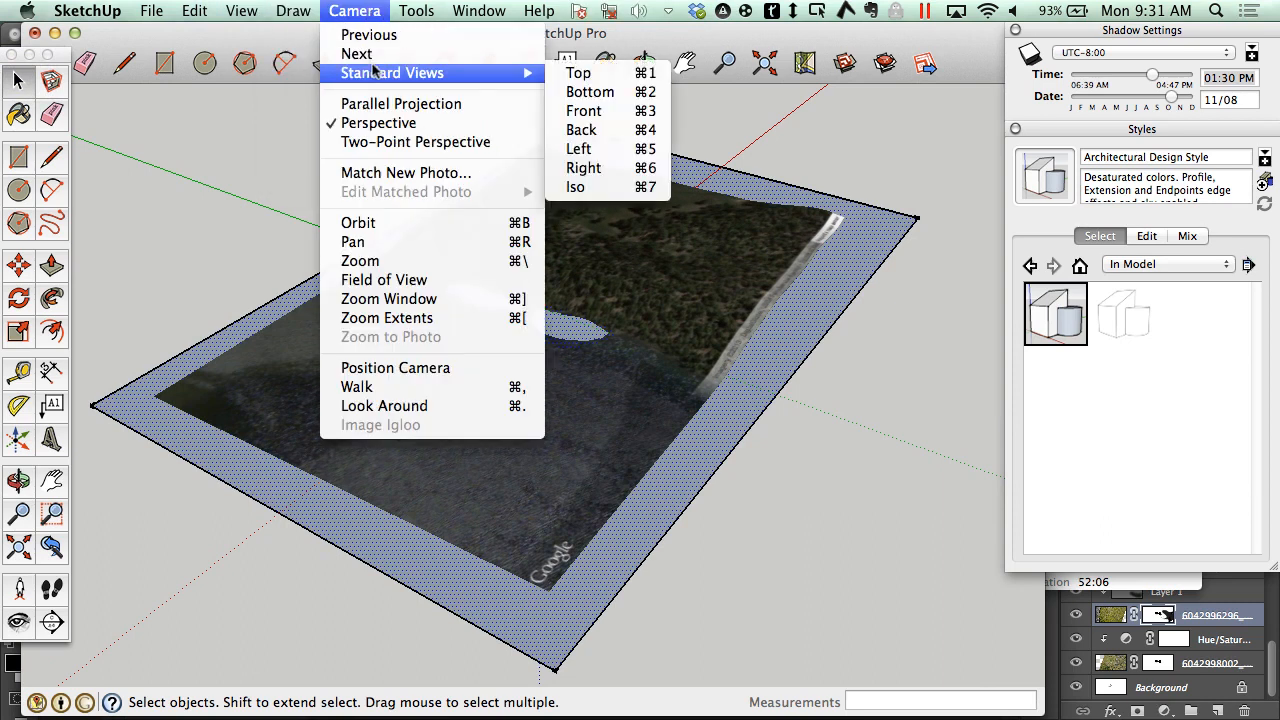
{"action": "left_click", "coordinate": [645, 111]}
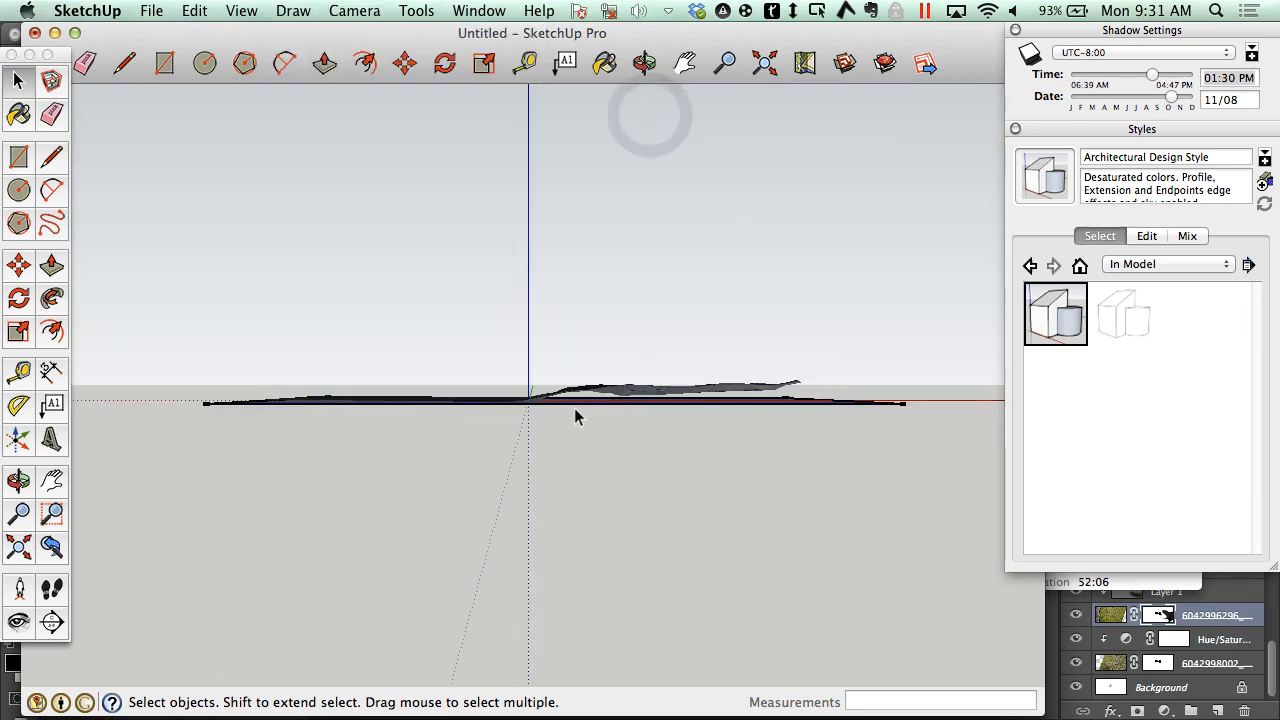
{"action": "left_click", "coordinate": [292, 11]}
{"action": "mouse_move", "coordinate": [355, 11]}
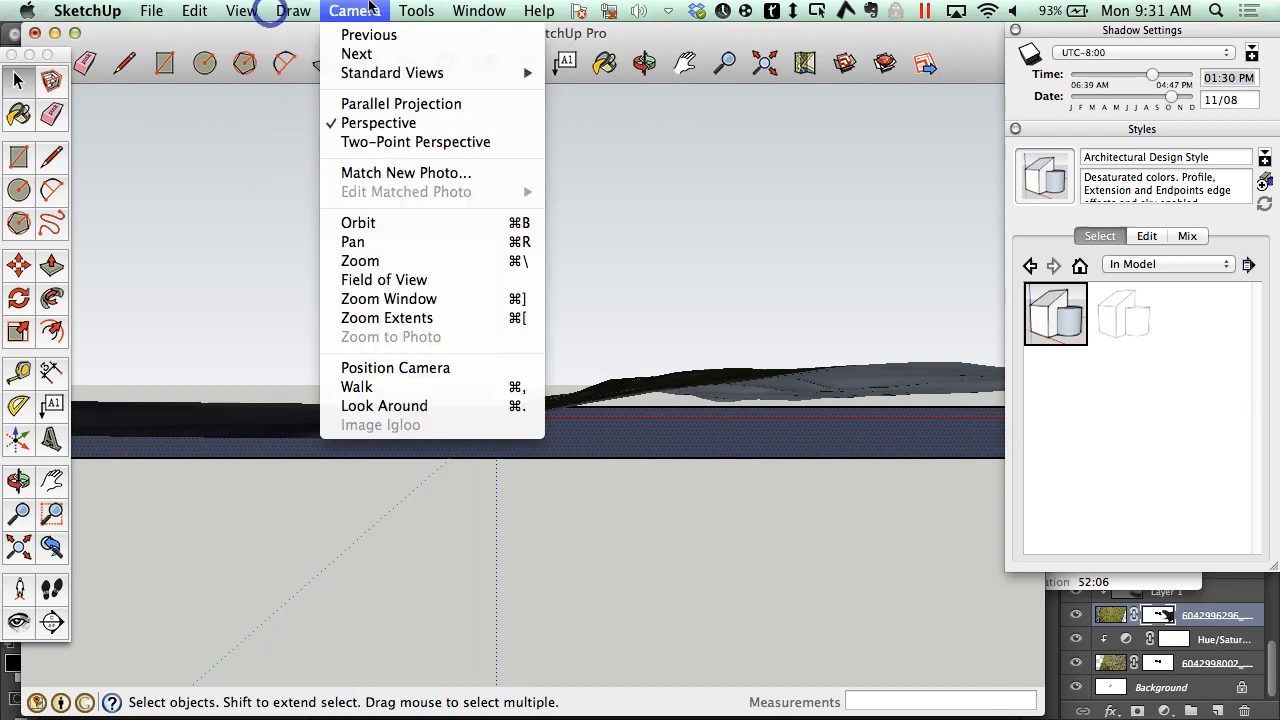
{"action": "left_click", "coordinate": [380, 112]}
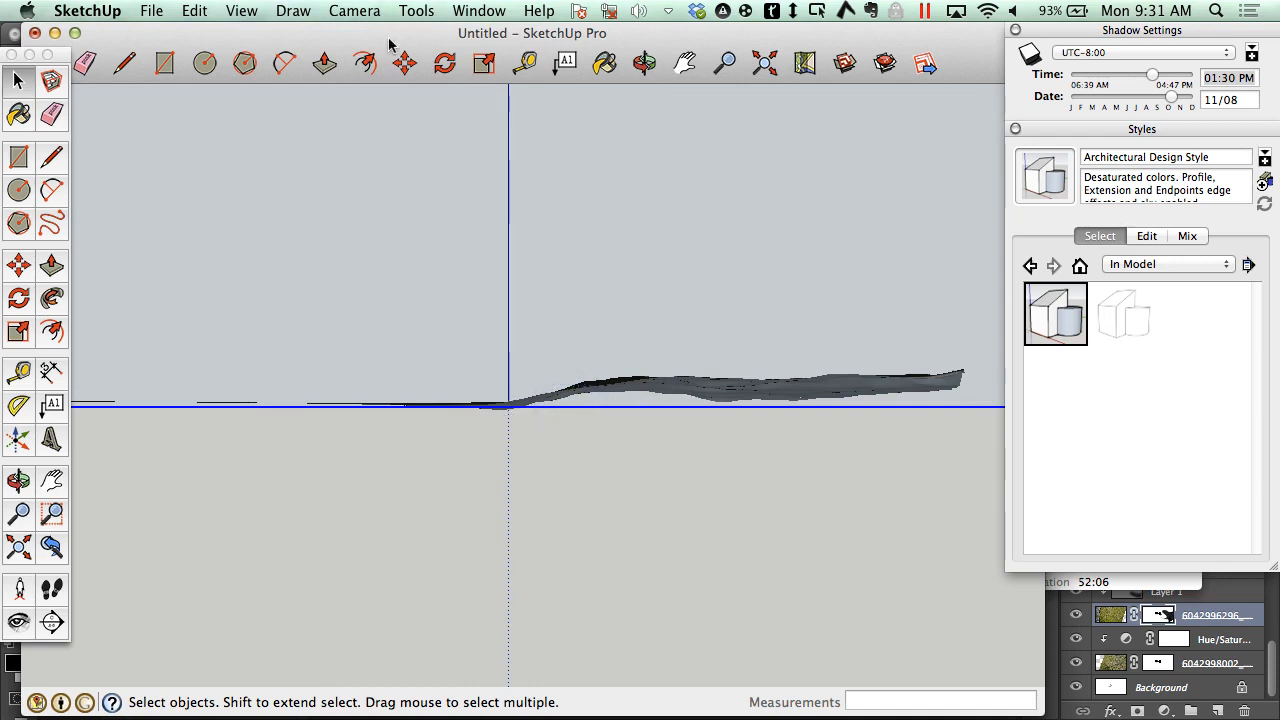
Try lowering the ground rectangle about 9' 4" beneath the terrain, and undo the move
{"action": "key", "text": "m"}
{"action": "left_click", "coordinate": [620, 424]}
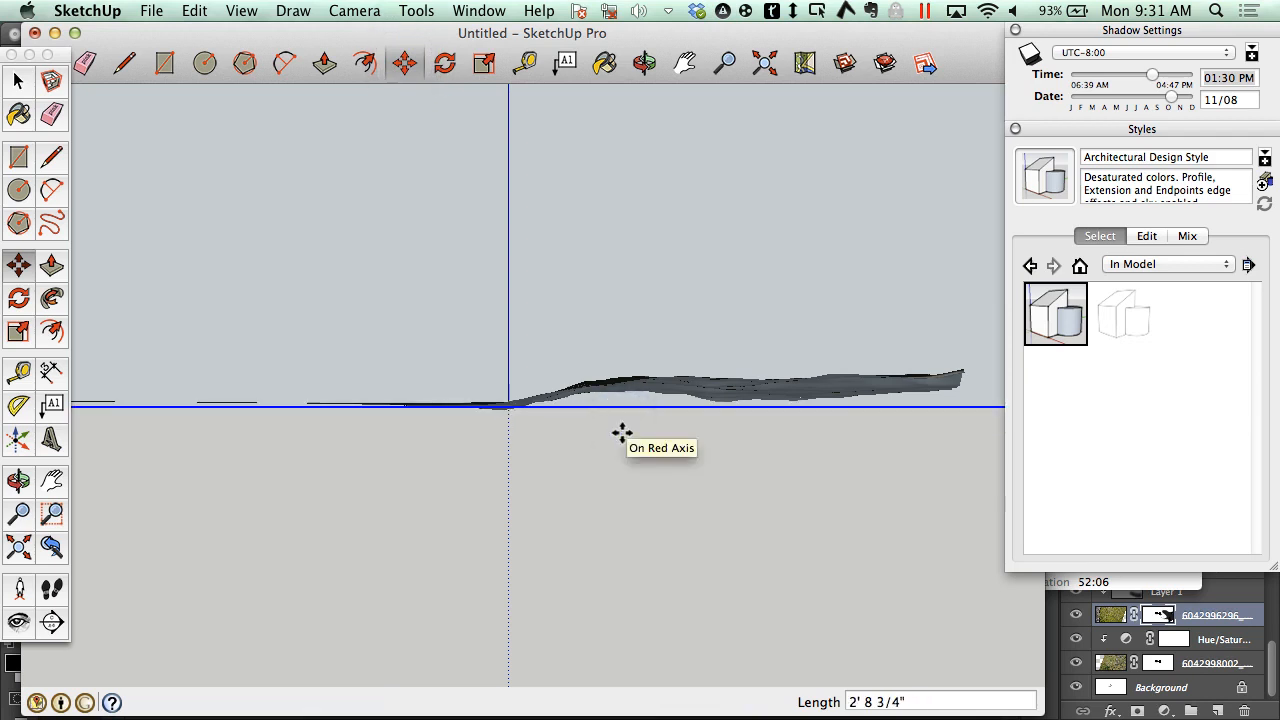
{"action": "scroll", "coordinate": [533, 425], "scroll_direction": "down", "scroll_amount": 2}
{"action": "scroll", "coordinate": [533, 425], "scroll_direction": "up", "scroll_amount": 5}
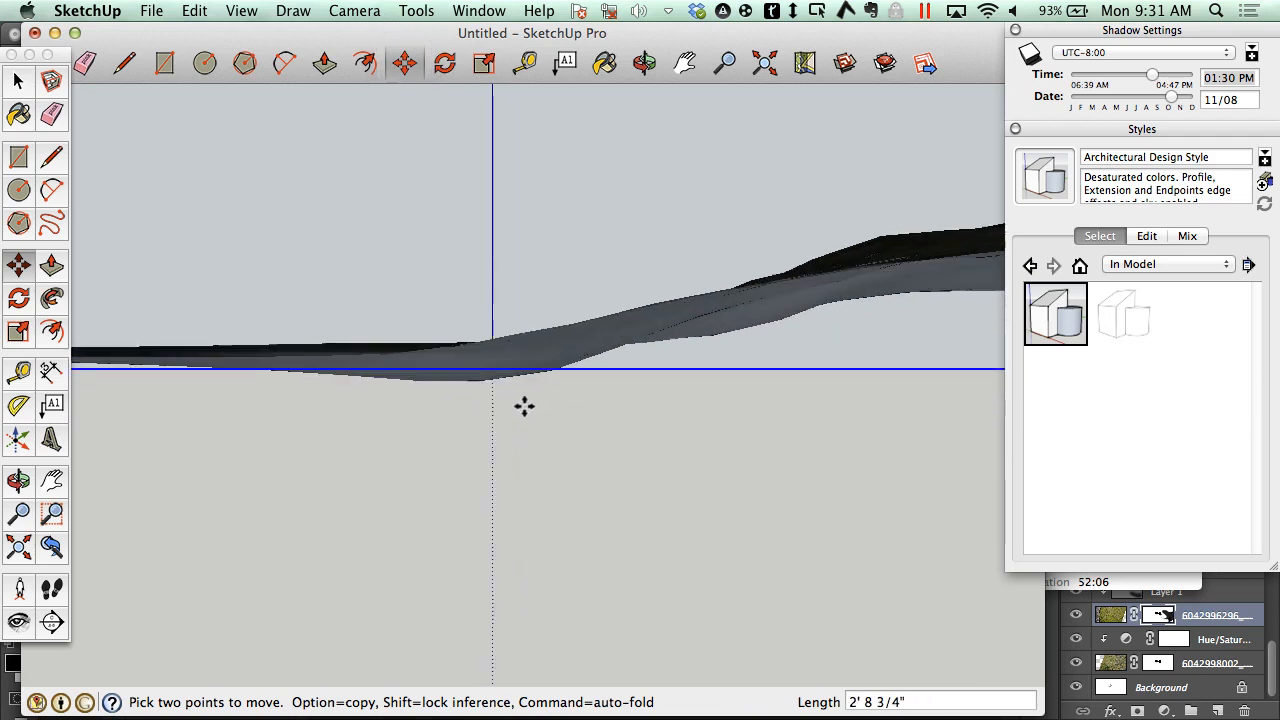
{"action": "left_click_drag", "start_coordinate": [624, 377], "coordinate": [623, 402]}
{"action": "scroll", "coordinate": [676, 334], "scroll_direction": "up", "scroll_amount": 3}
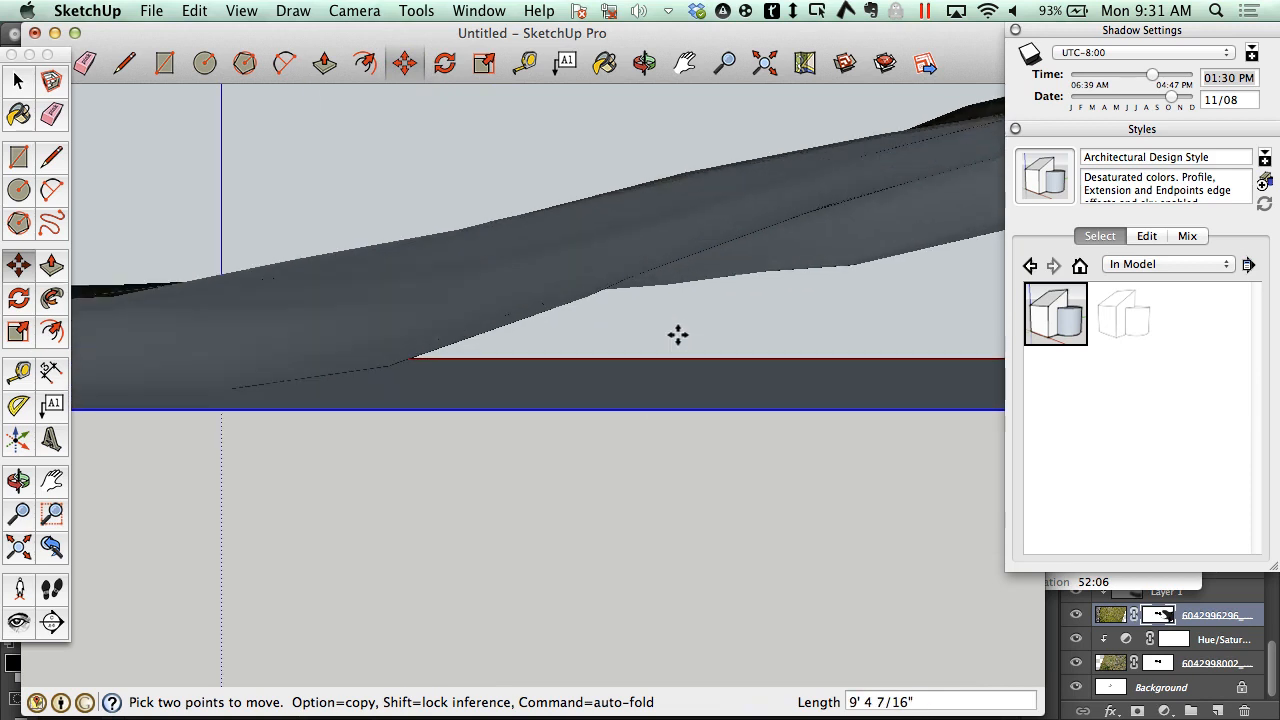
{"action": "scroll", "coordinate": [676, 334], "scroll_direction": "down", "scroll_amount": 3}
{"action": "key", "text": "super+z"}
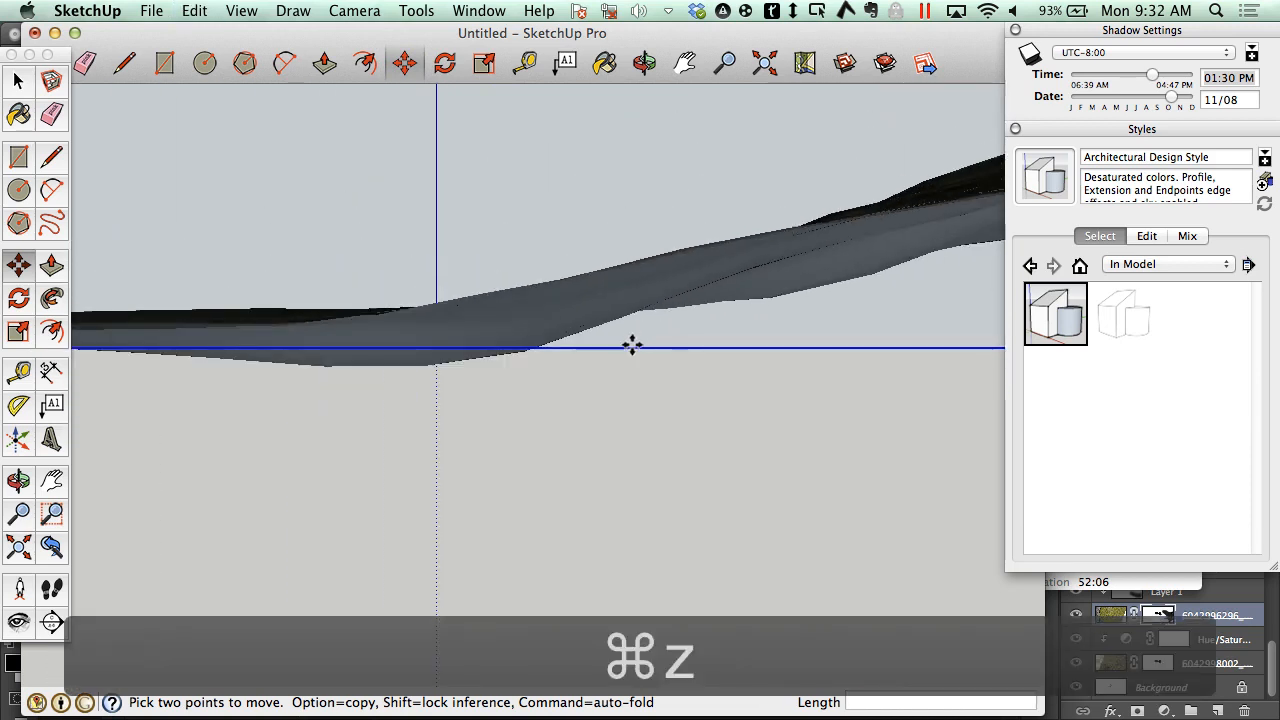
Select the ground rectangle in the front view and move it straight down about 7' 9" beneath the terrain
{"action": "left_click", "coordinate": [22, 90]}
{"action": "left_click_drag", "start_coordinate": [711, 380], "coordinate": [648, 318]}
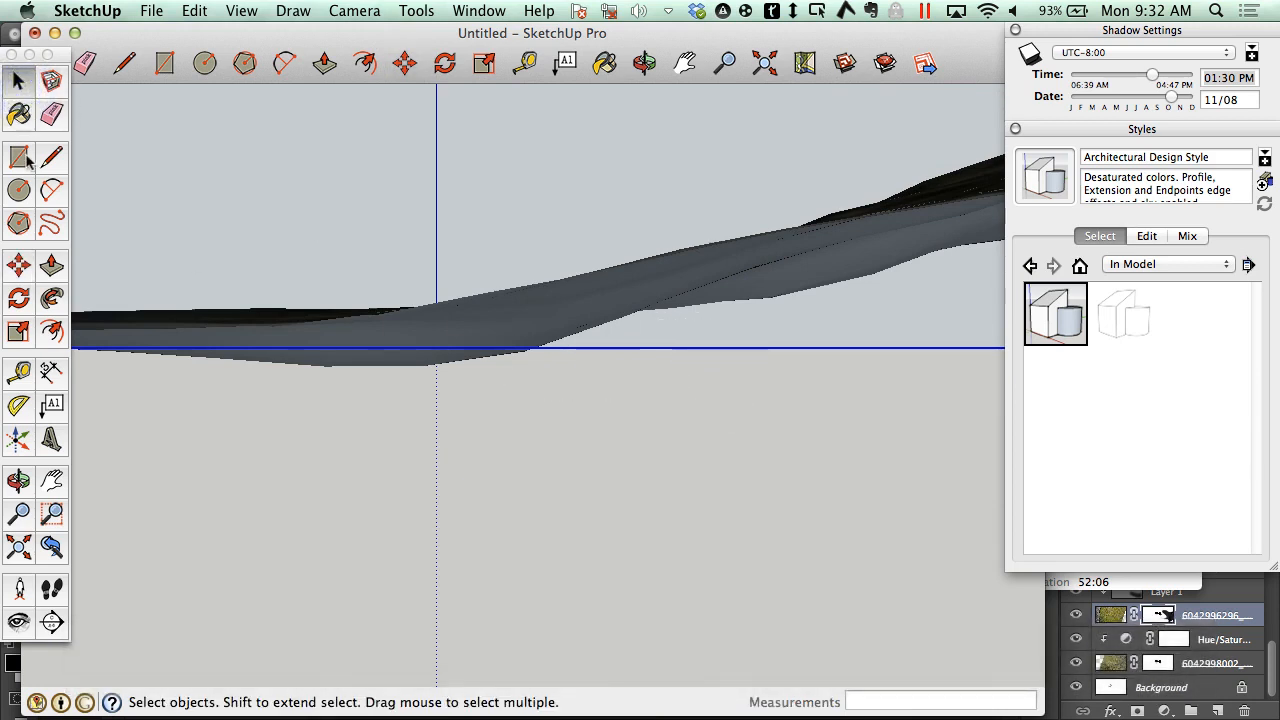
{"action": "left_click", "coordinate": [406, 64]}
{"action": "left_click", "coordinate": [600, 350]}
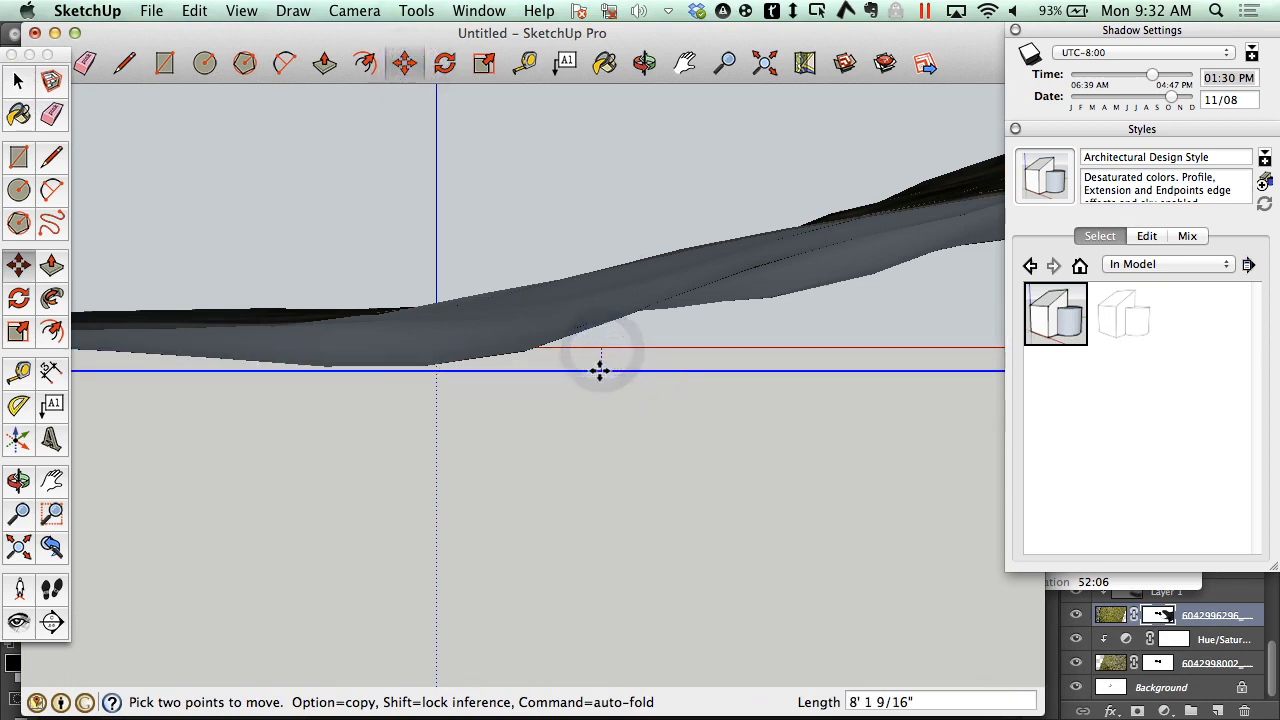
{"action": "left_click", "coordinate": [599, 370]}
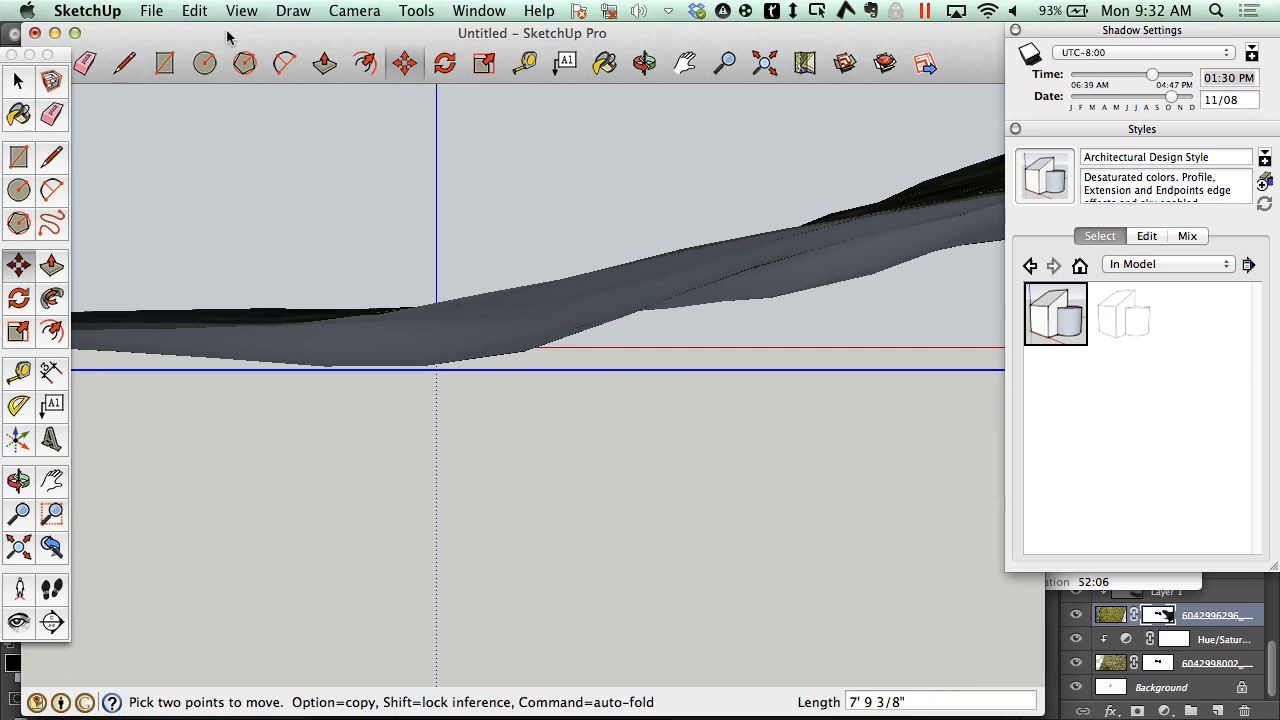
Examine from an angled view how the lowered rectangle sits under the terrain, and clear the selection
{"action": "left_click", "coordinate": [638, 66]}
{"action": "left_click_drag", "start_coordinate": [287, 280], "coordinate": [446, 402]}
{"action": "scroll", "coordinate": [443, 375], "scroll_direction": "down", "scroll_amount": 10}
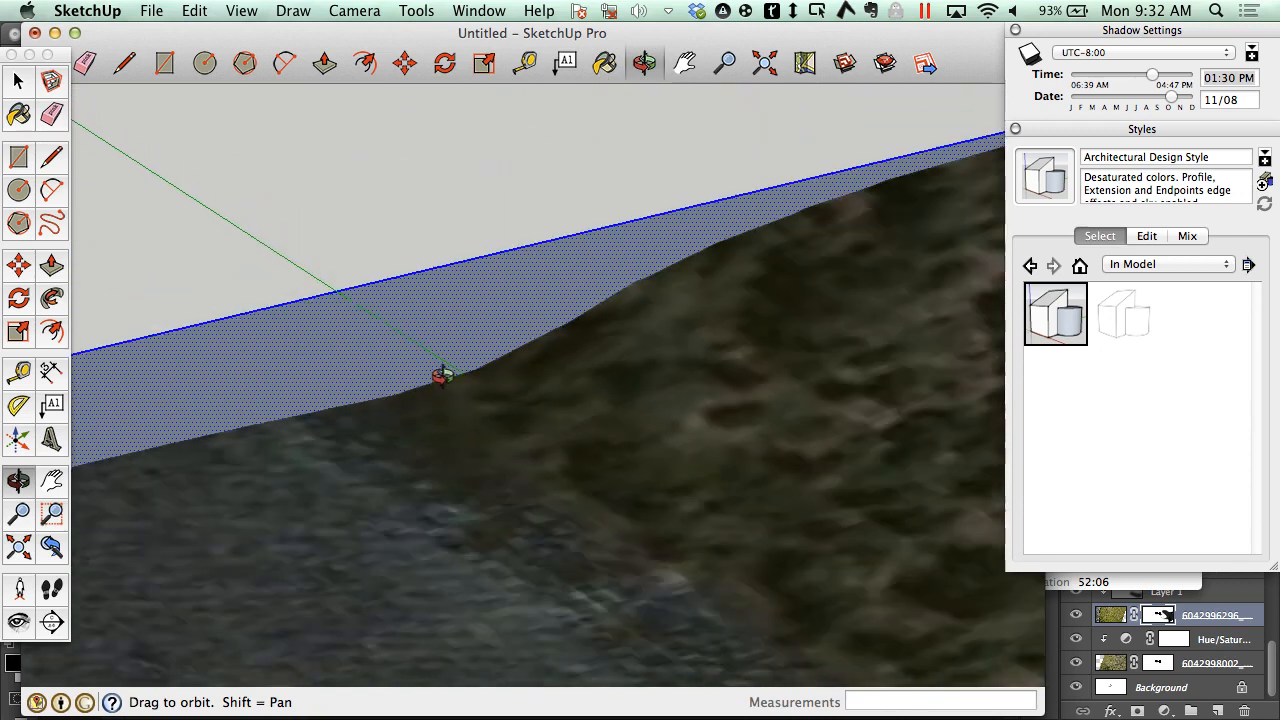
{"action": "scroll", "coordinate": [627, 336], "scroll_direction": "down", "scroll_amount": 5}
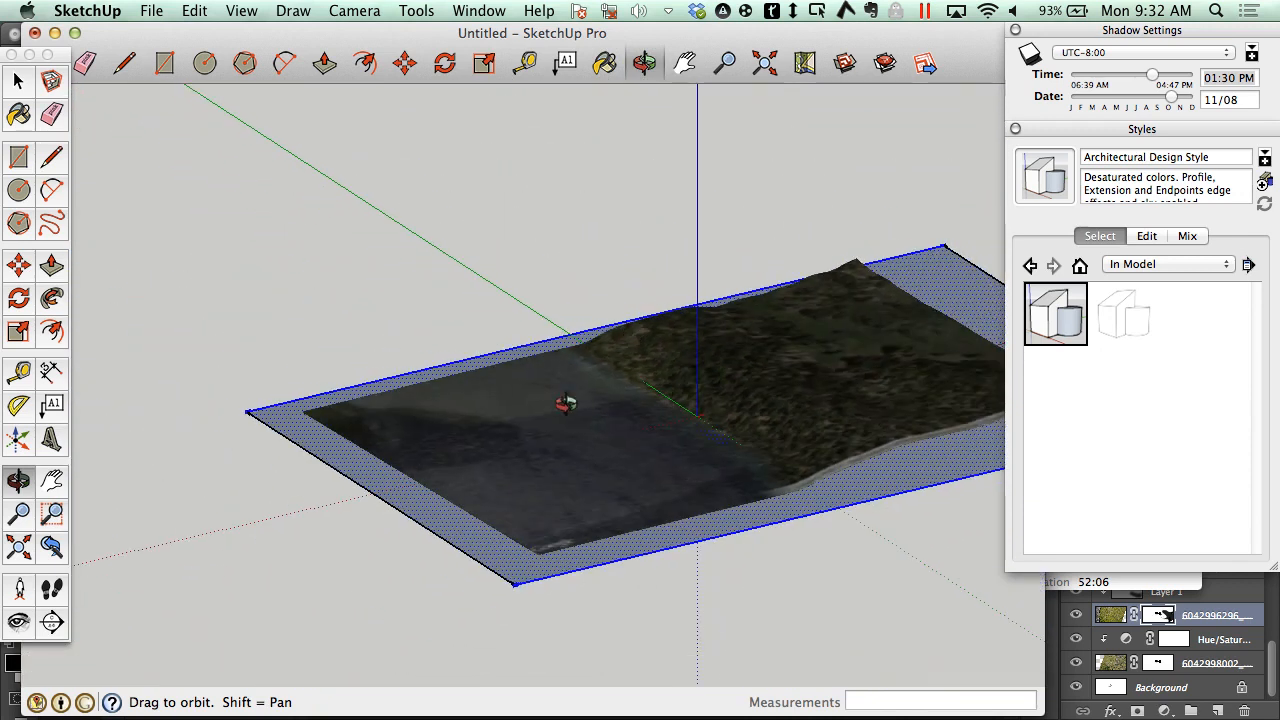
{"action": "left_click_drag", "start_coordinate": [323, 392], "coordinate": [287, 393]}
{"action": "left_click_drag", "start_coordinate": [166, 257], "coordinate": [216, 298]}
{"action": "scroll", "coordinate": [216, 298], "scroll_direction": "down", "scroll_amount": 6}
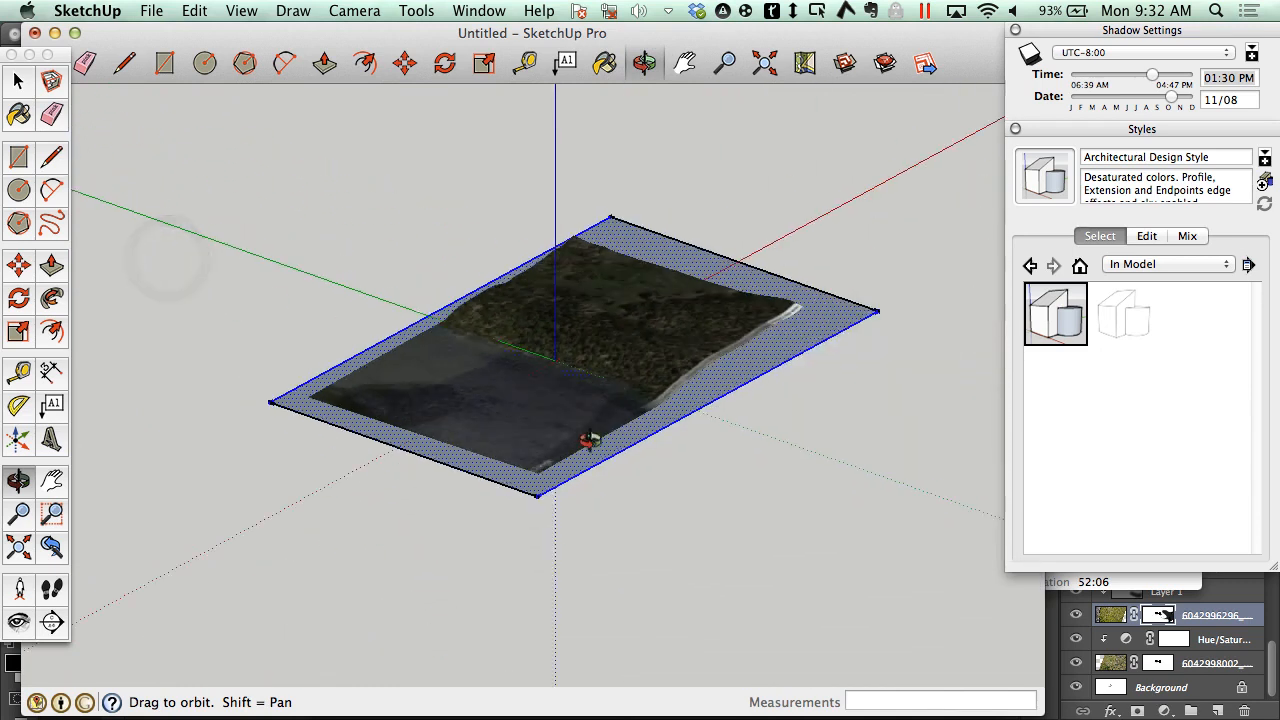
{"action": "scroll", "coordinate": [558, 473], "scroll_direction": "up", "scroll_amount": 8}
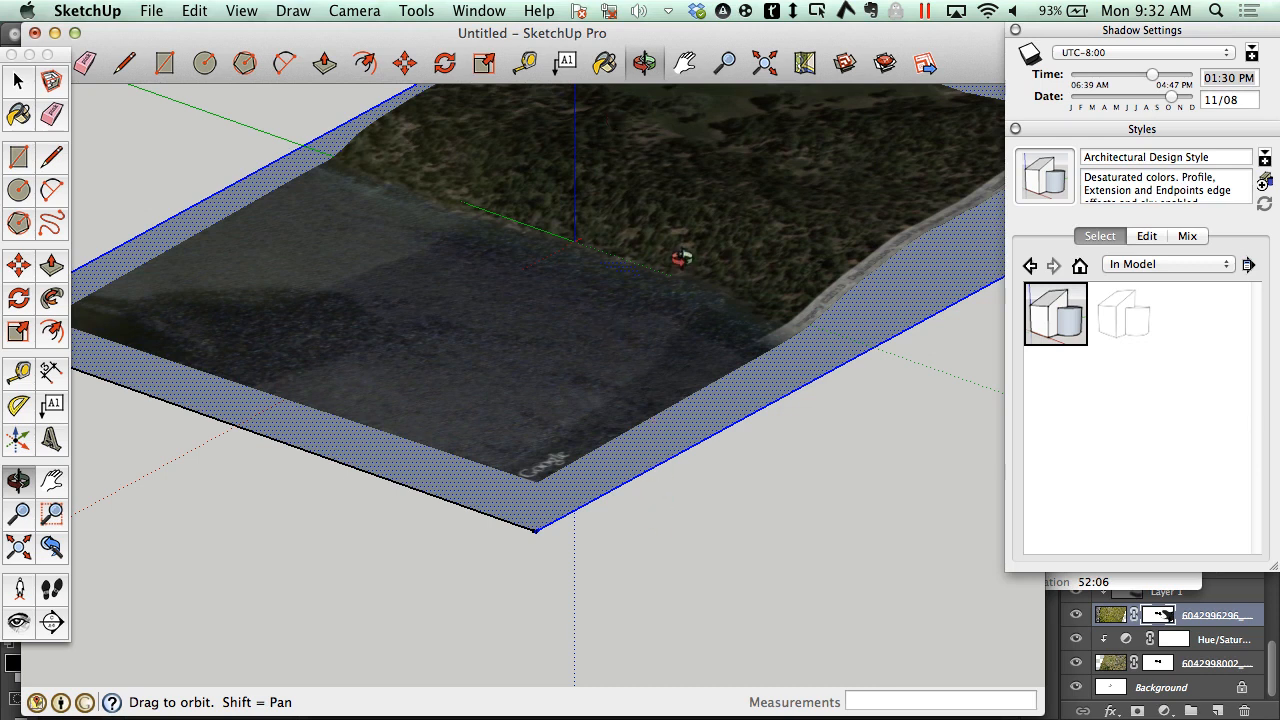
{"action": "left_click", "coordinate": [20, 82]}
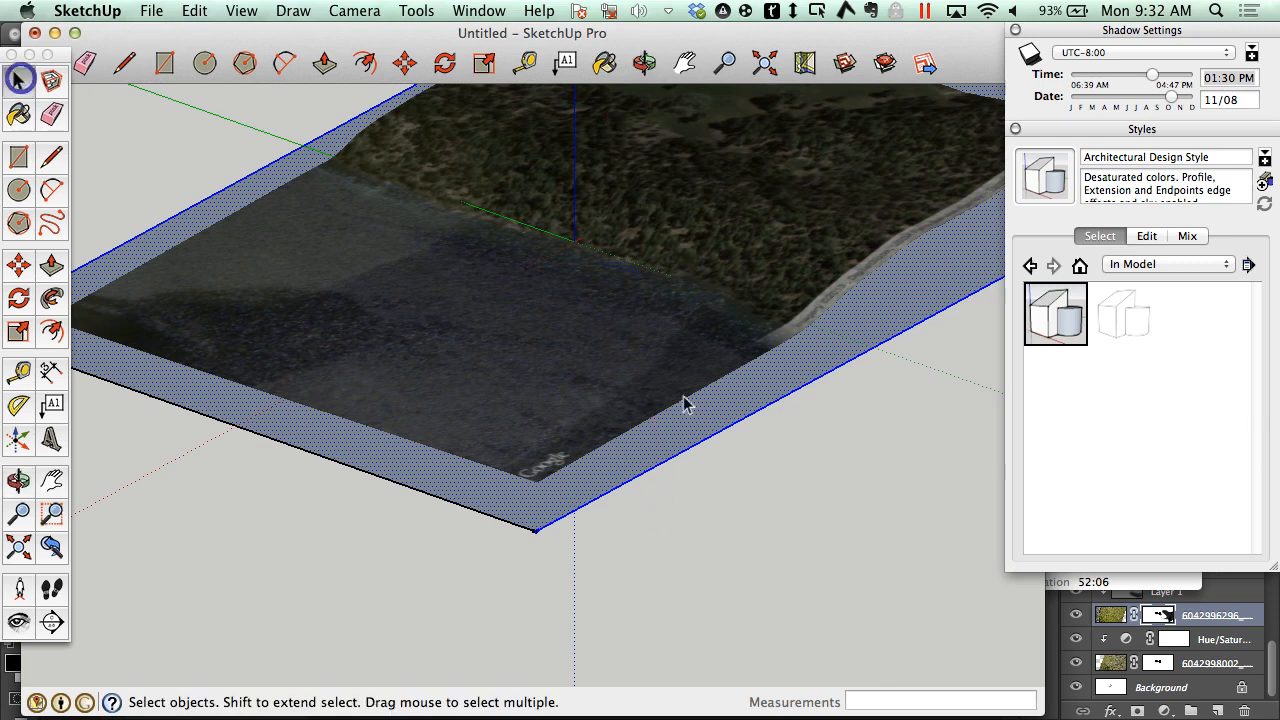
{"action": "left_click", "coordinate": [749, 451]}
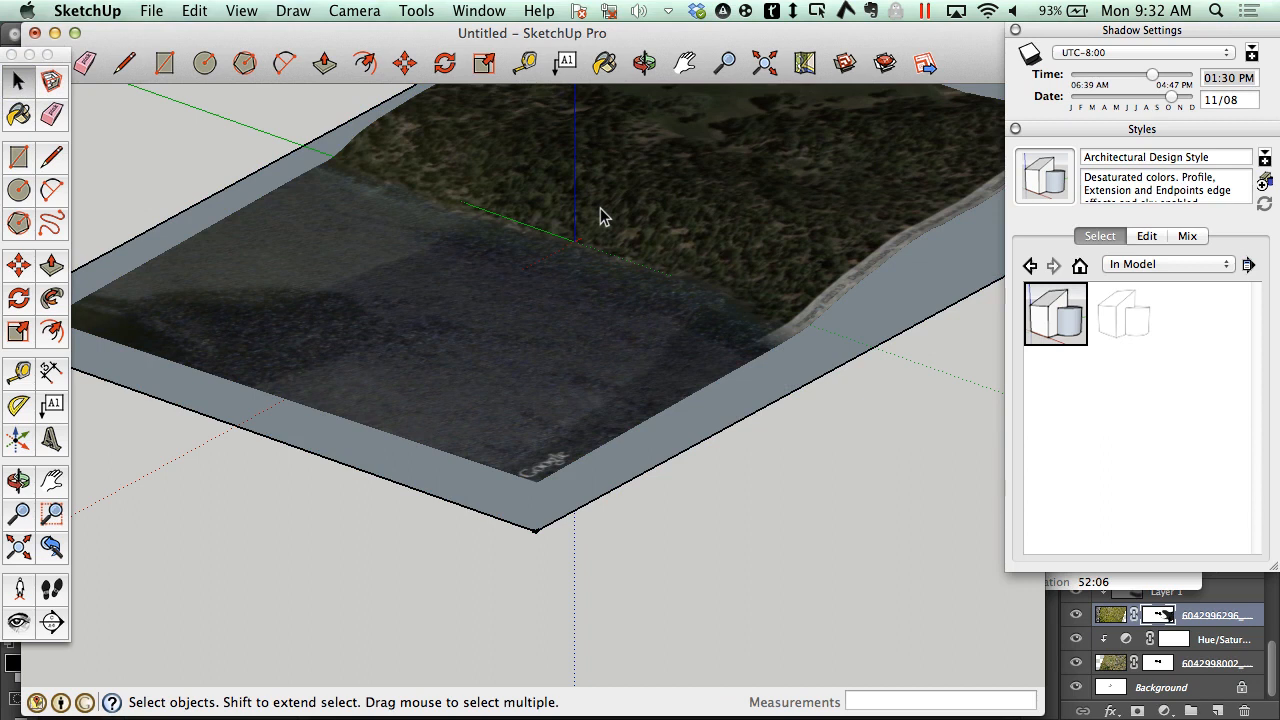
Copy the ground rectangle's face 1' up along the blue axis from its front corner and repeat the copy 100x
{"action": "left_click", "coordinate": [510, 498]}
{"action": "left_click", "coordinate": [403, 63]}
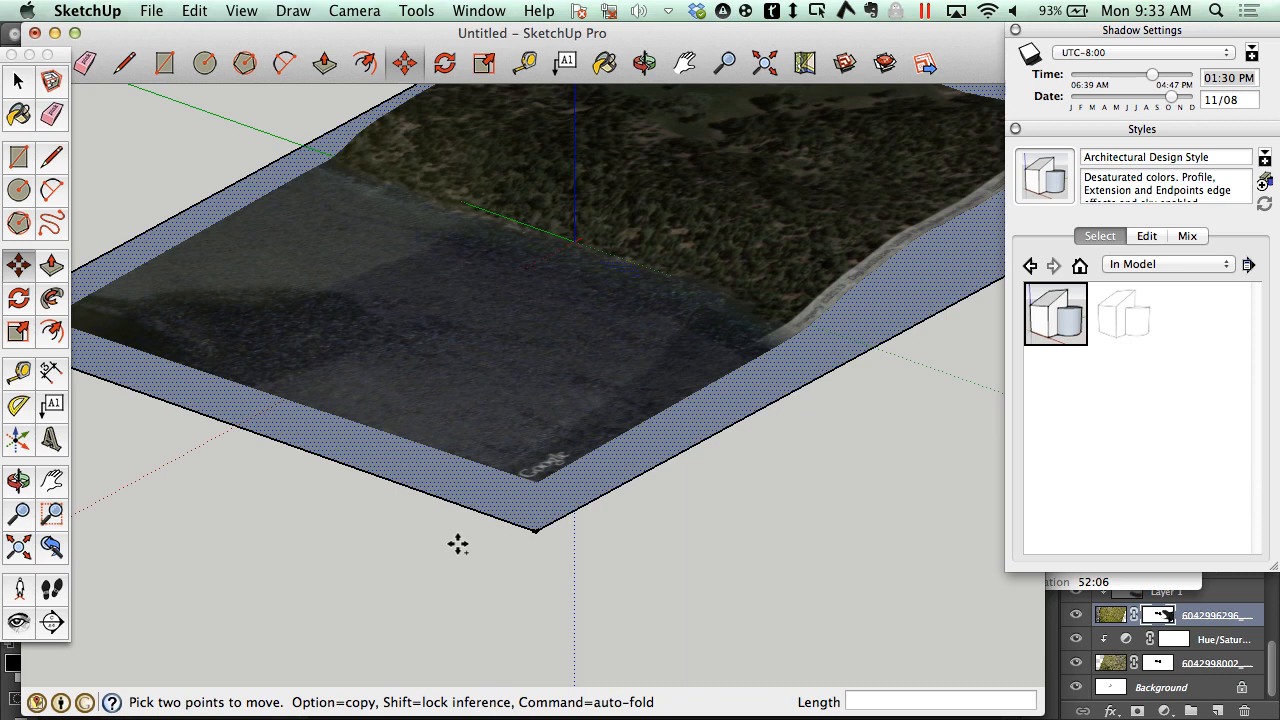
{"action": "key", "text": "alt"}
{"action": "left_click", "coordinate": [535, 531]}
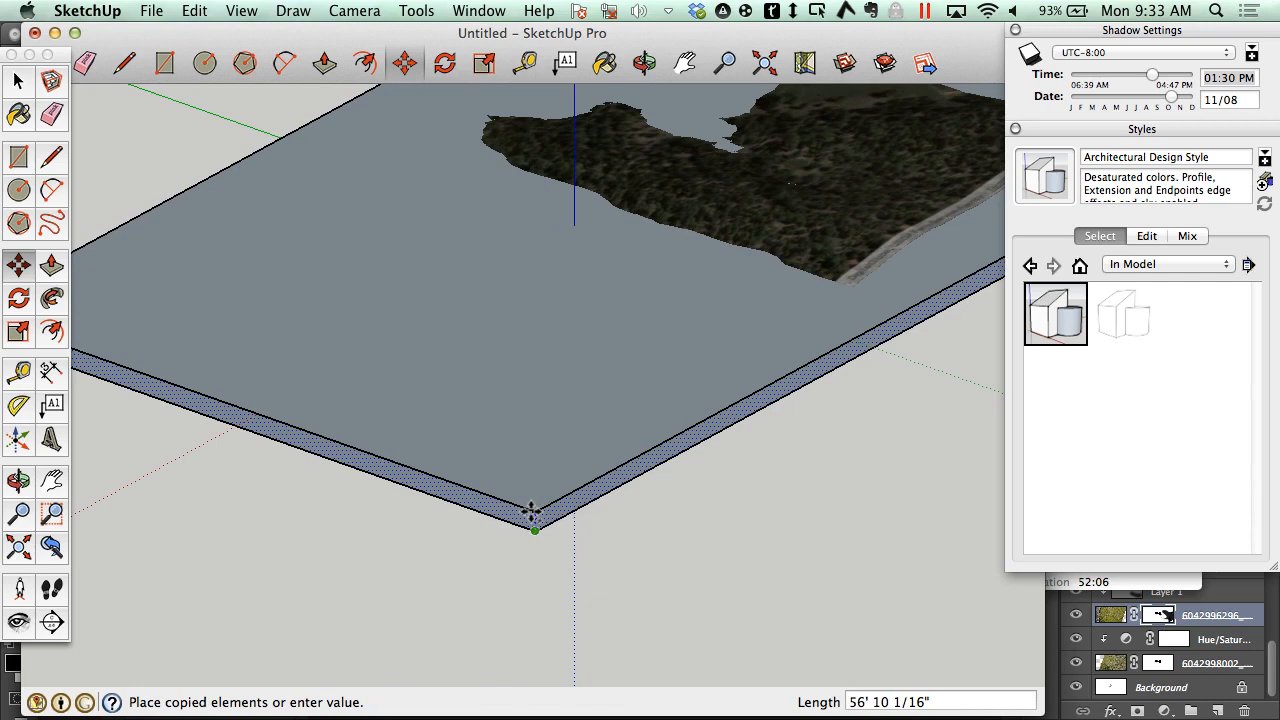
{"action": "type", "text": "1'"}
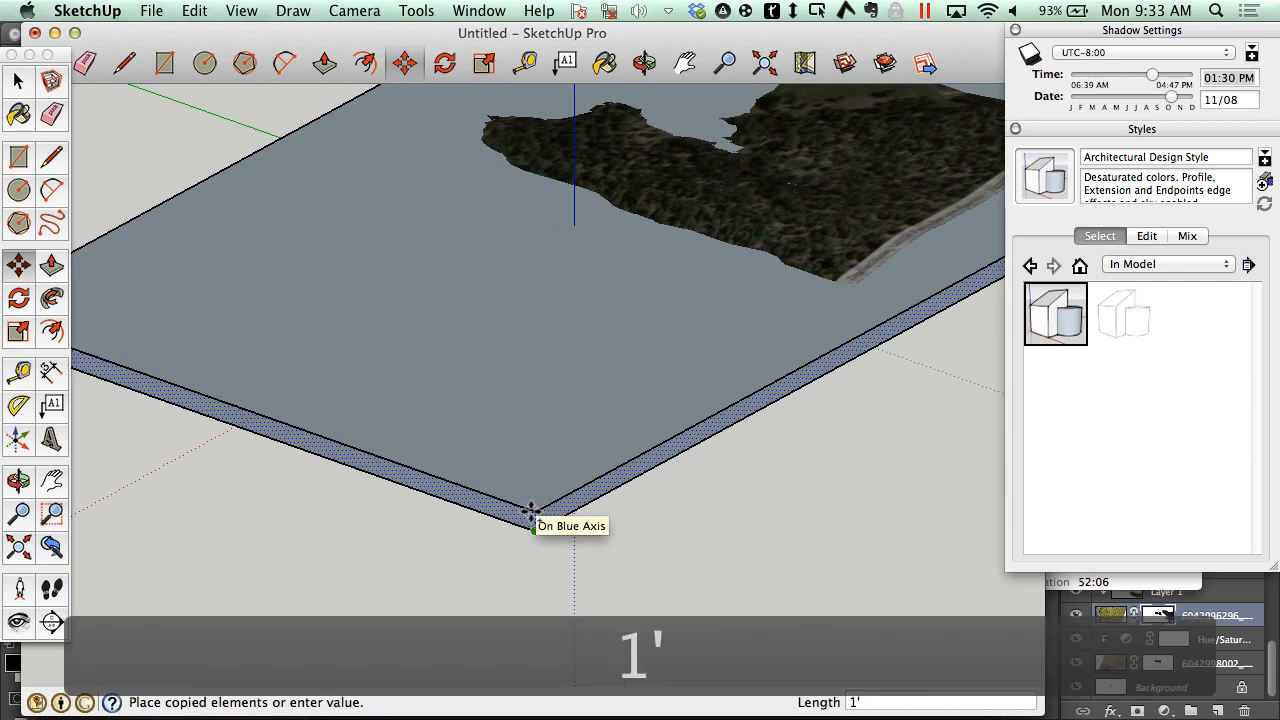
{"action": "key", "text": "Return"}
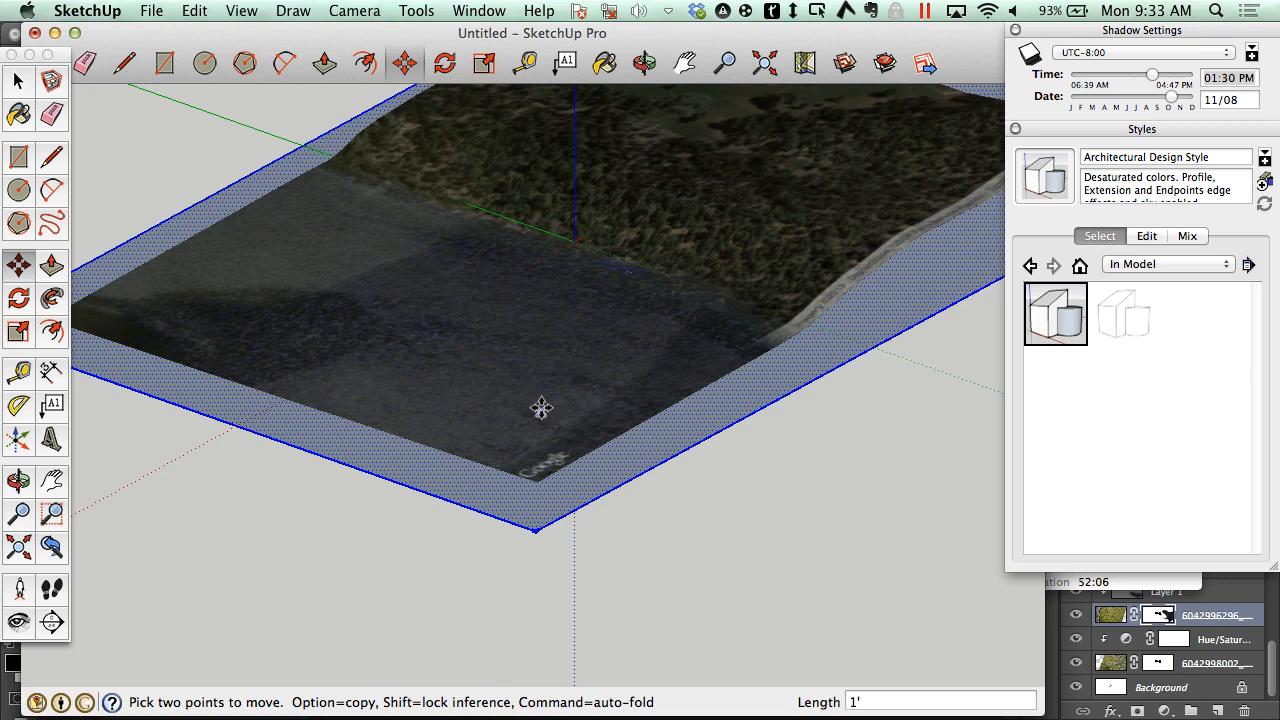
{"action": "type", "text": "100x"}
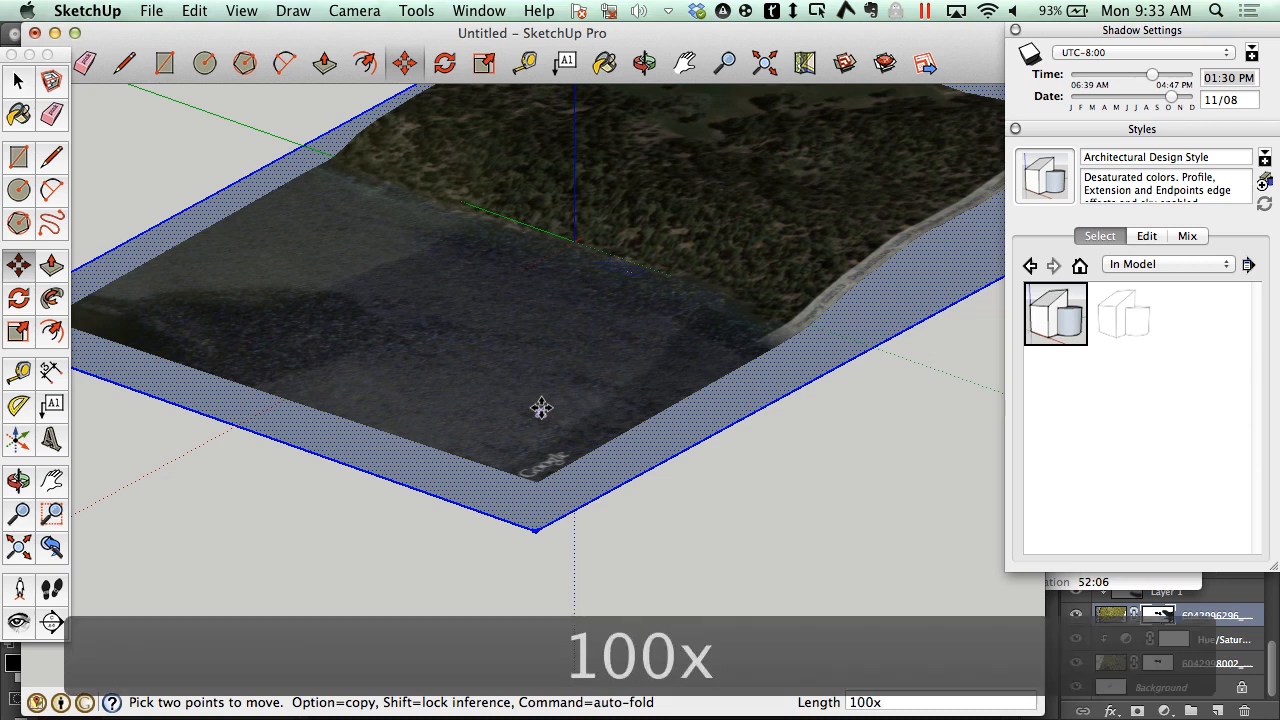
{"action": "key", "text": "Return"}
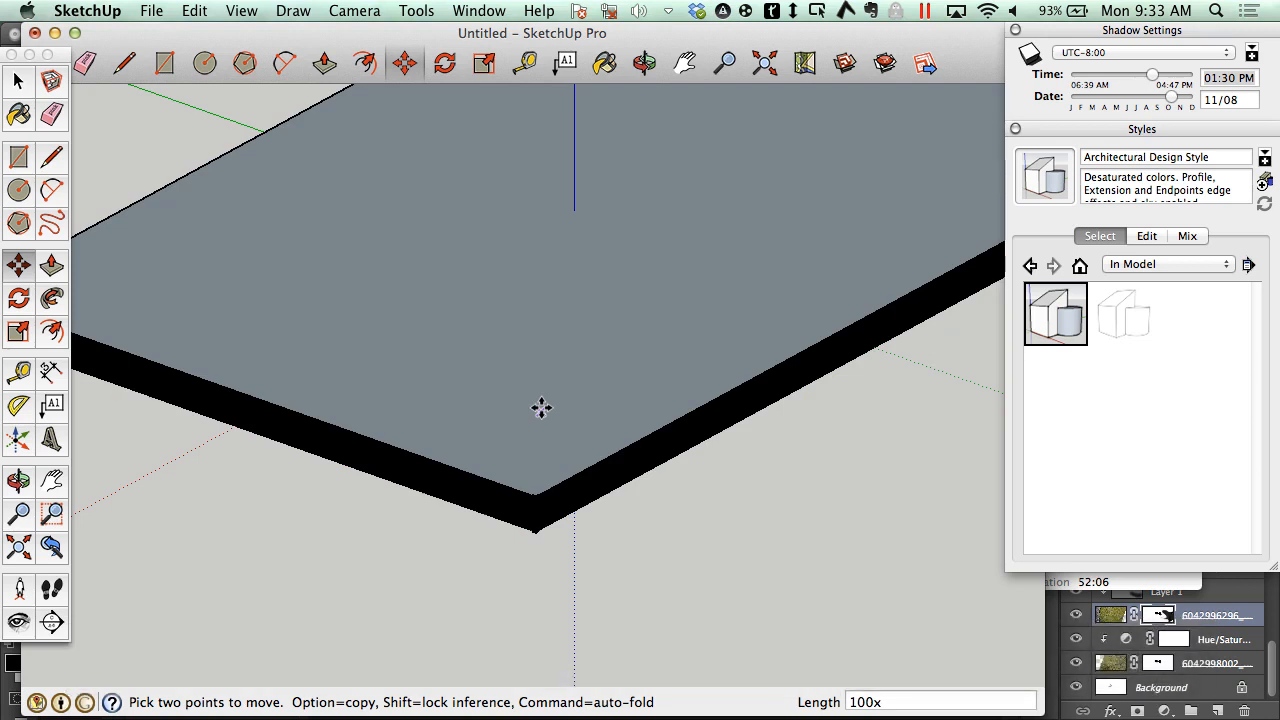
Examine the stacked rectangle copies at their front corner and where the terrain rises through the top one
{"action": "scroll", "coordinate": [391, 427], "scroll_direction": "up", "scroll_amount": 3}
{"action": "scroll", "coordinate": [635, 603], "scroll_direction": "down", "scroll_amount": 2}
{"action": "scroll", "coordinate": [635, 603], "scroll_direction": "up", "scroll_amount": 5}
{"action": "scroll", "coordinate": [603, 629], "scroll_direction": "up", "scroll_amount": 4}
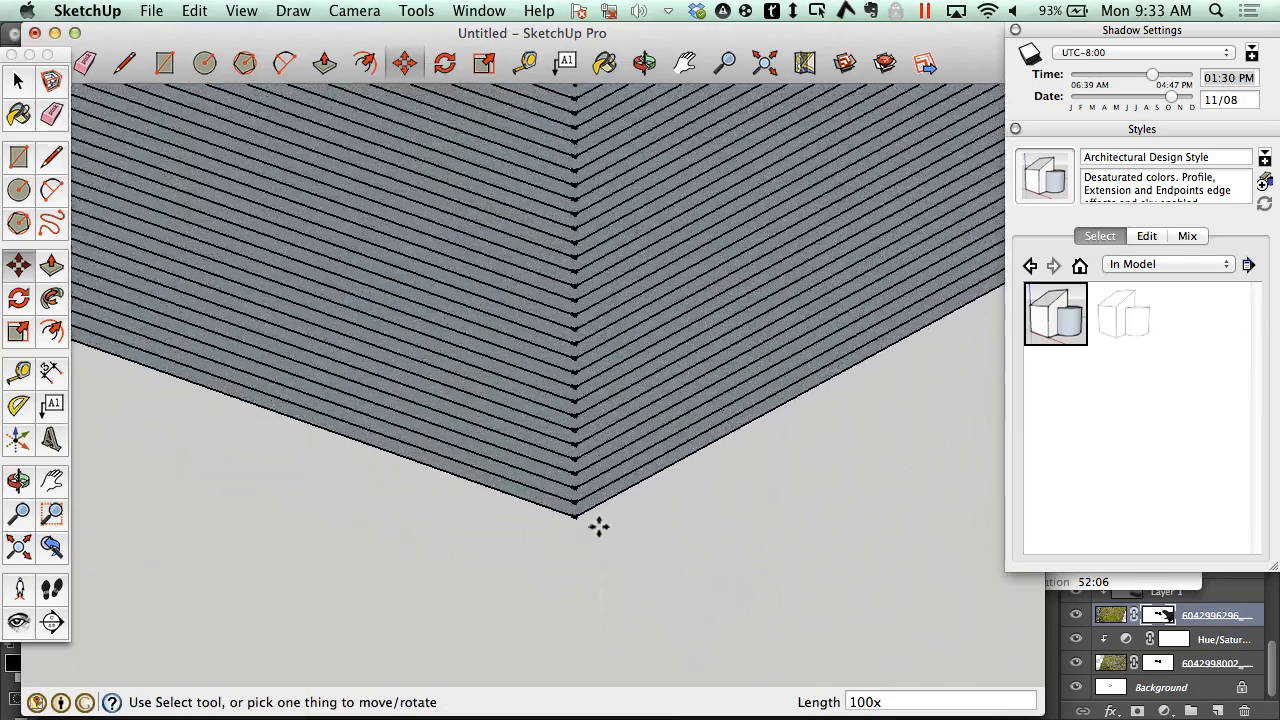
{"action": "scroll", "coordinate": [583, 528], "scroll_direction": "down", "scroll_amount": 5}
{"action": "scroll", "coordinate": [584, 530], "scroll_direction": "down", "scroll_amount": 10}
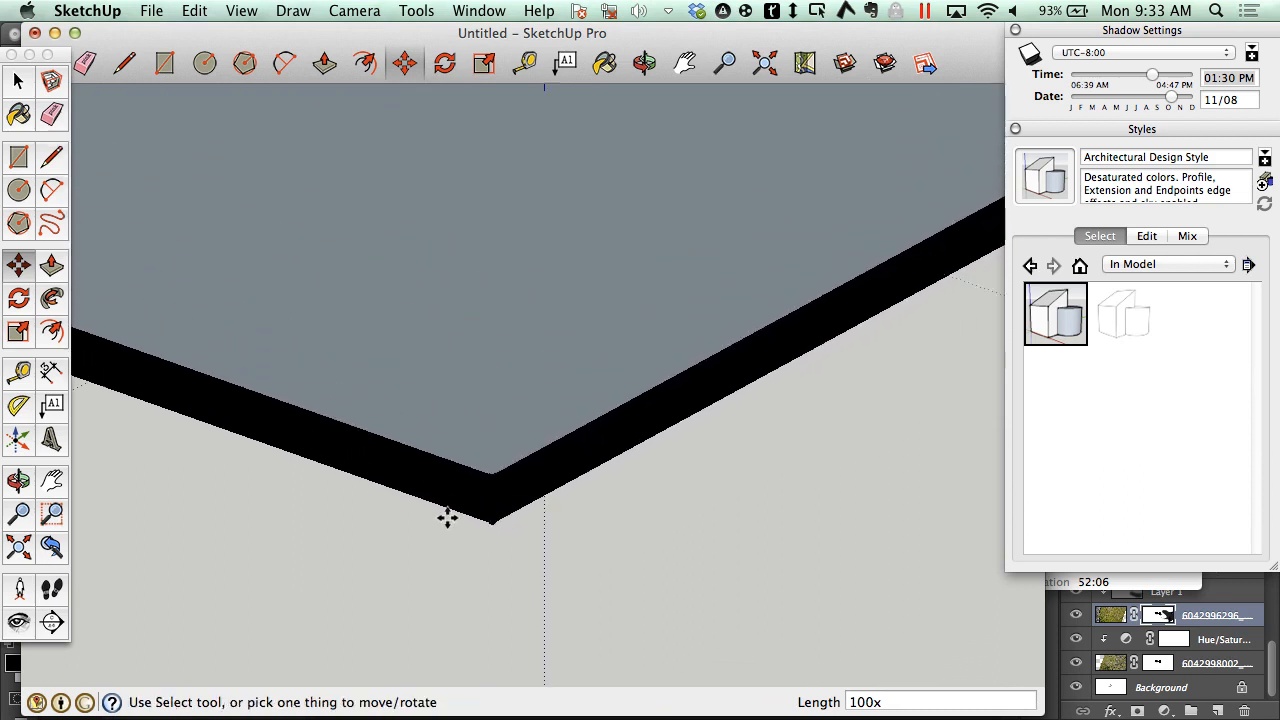
{"action": "scroll", "coordinate": [447, 517], "scroll_direction": "down", "scroll_amount": 10}
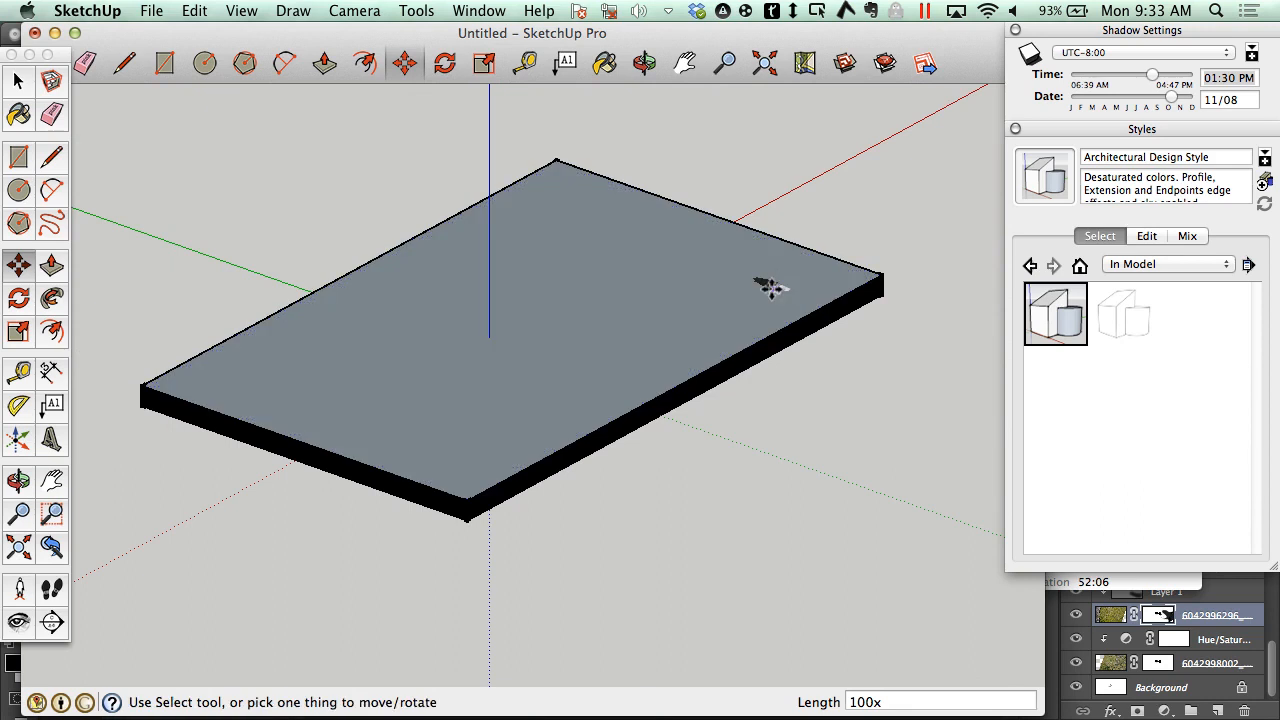
{"action": "scroll", "coordinate": [770, 288], "scroll_direction": "down", "scroll_amount": 1}
{"action": "scroll", "coordinate": [770, 286], "scroll_direction": "up", "scroll_amount": 6}
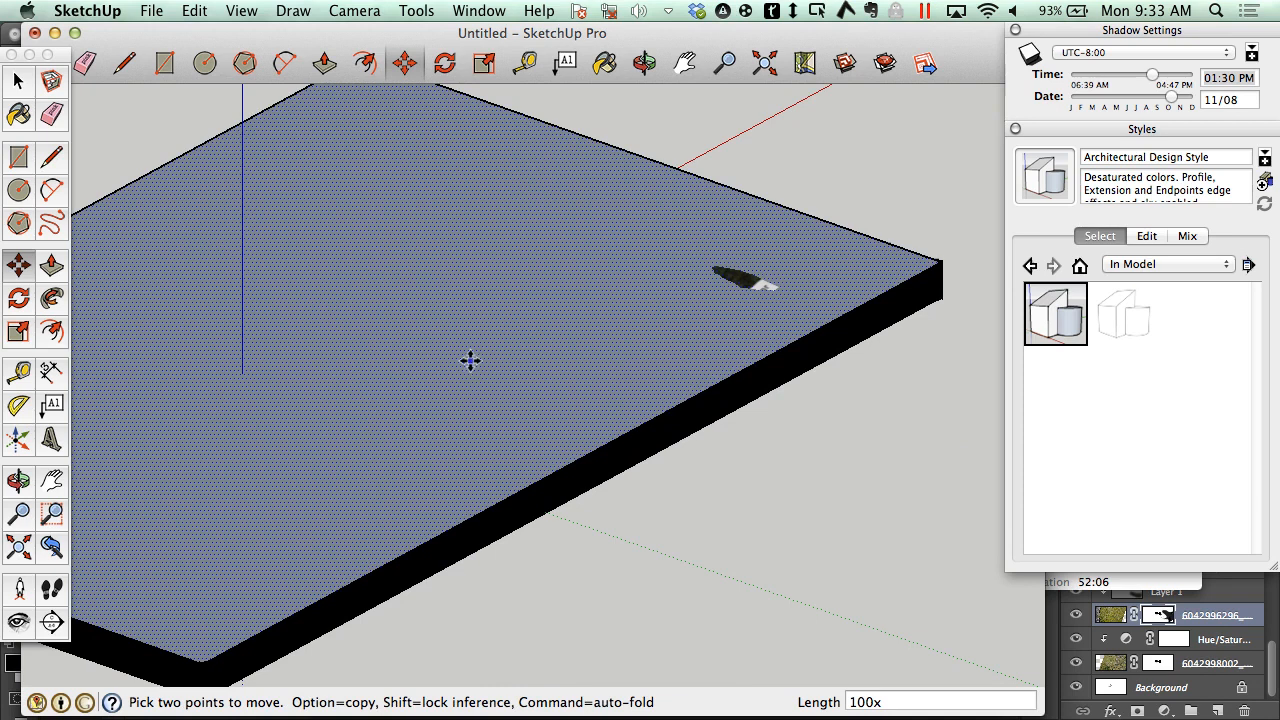
{"action": "scroll", "coordinate": [470, 360], "scroll_direction": "down", "scroll_amount": 5}
Select all of the stacked rectangles and make them a single group
{"action": "left_click", "coordinate": [20, 81]}
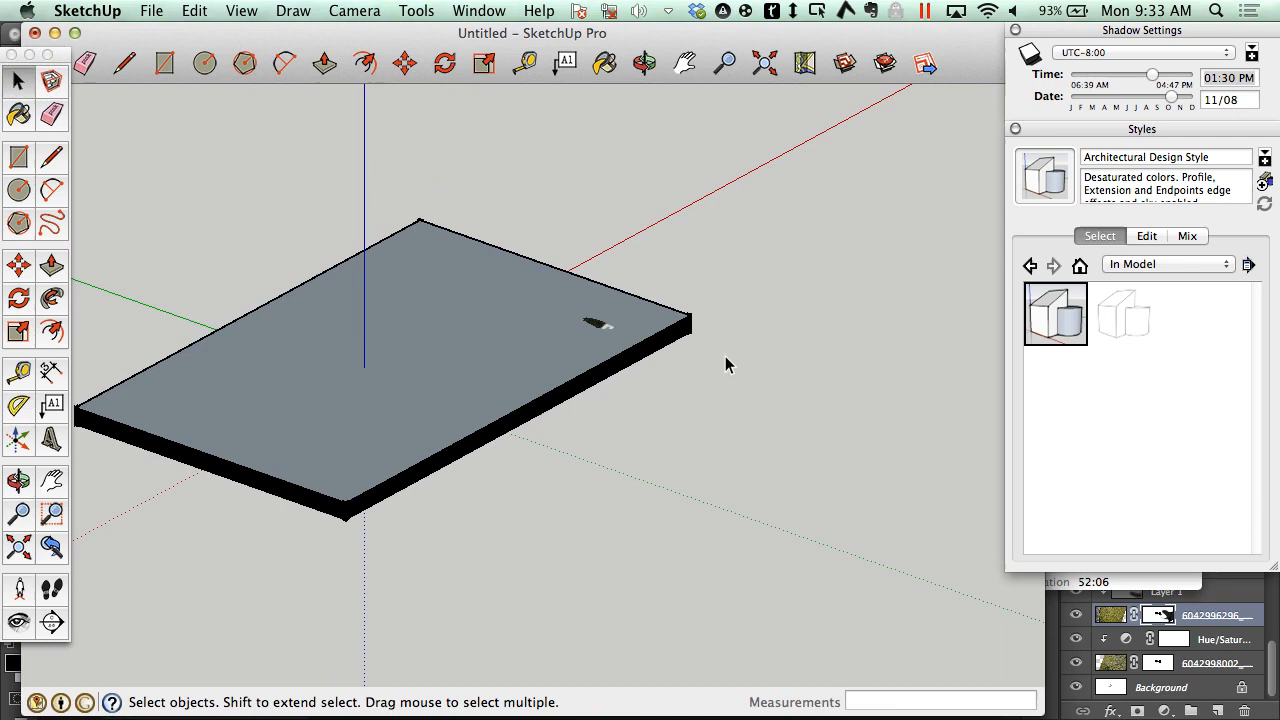
{"action": "left_click_drag", "start_coordinate": [701, 343], "coordinate": [676, 296]}
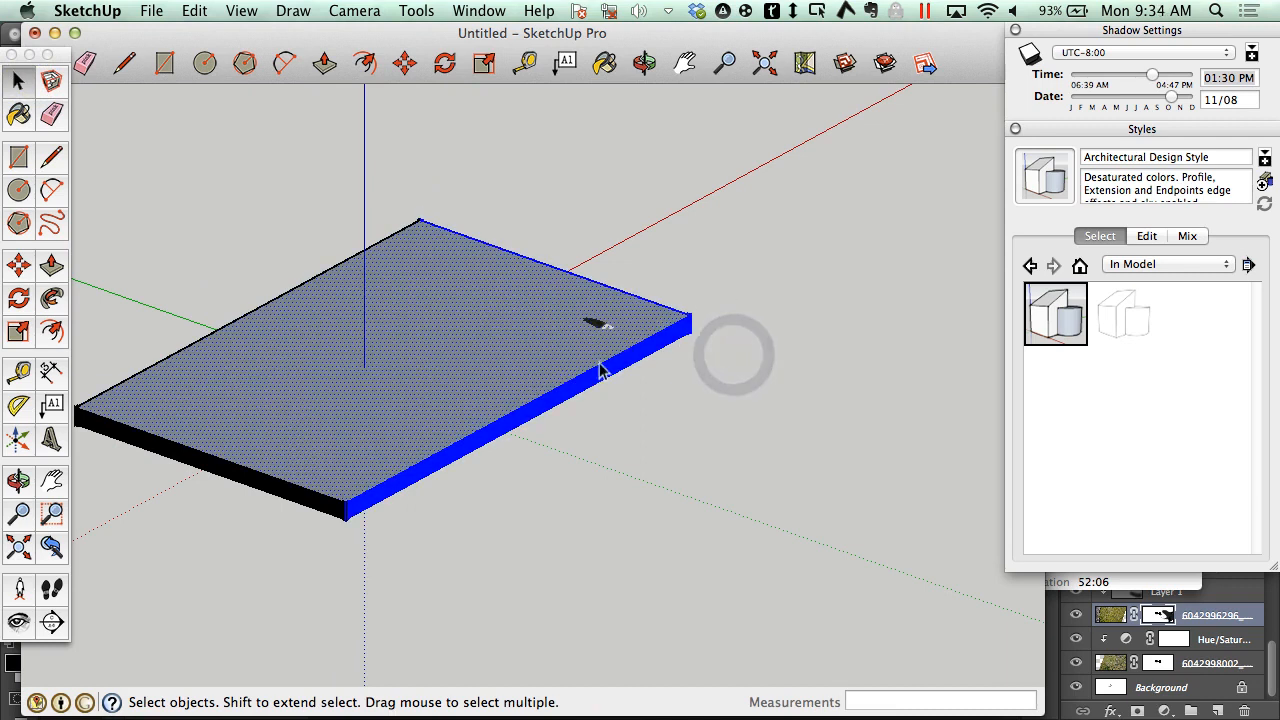
{"action": "right_click", "coordinate": [651, 316]}
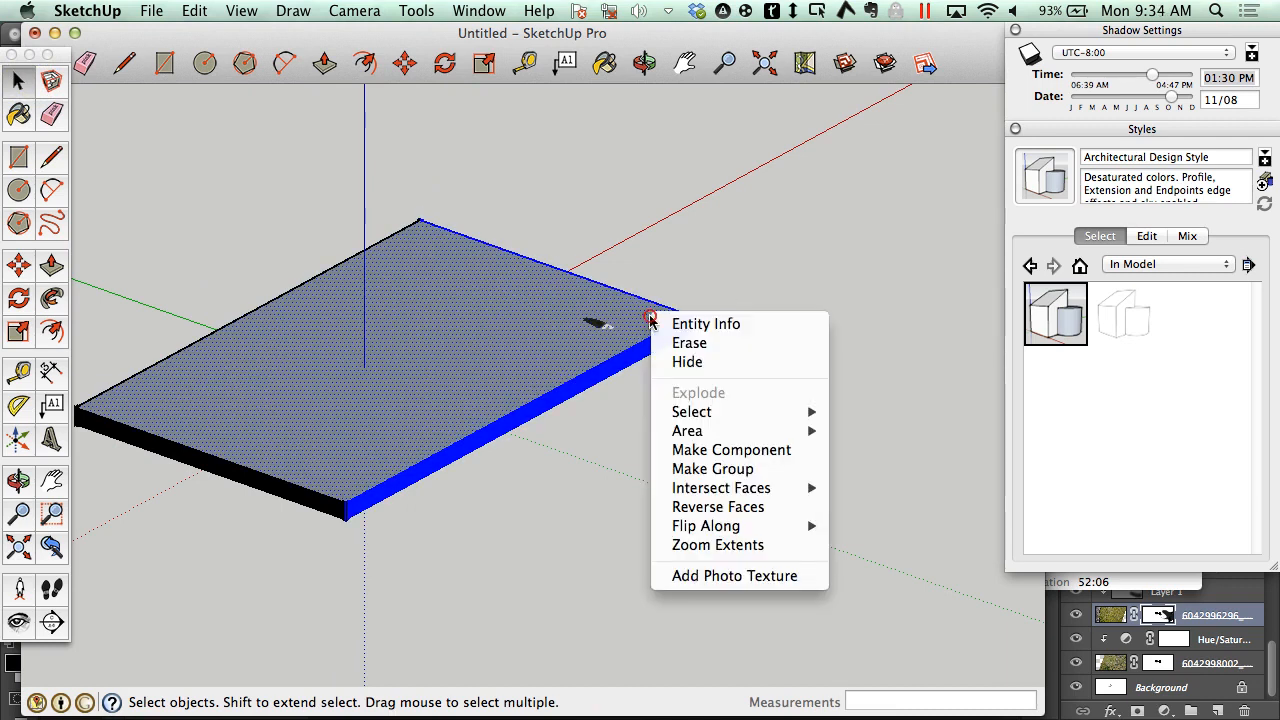
{"action": "mouse_move", "coordinate": [705, 418]}
{"action": "left_click", "coordinate": [716, 469]}
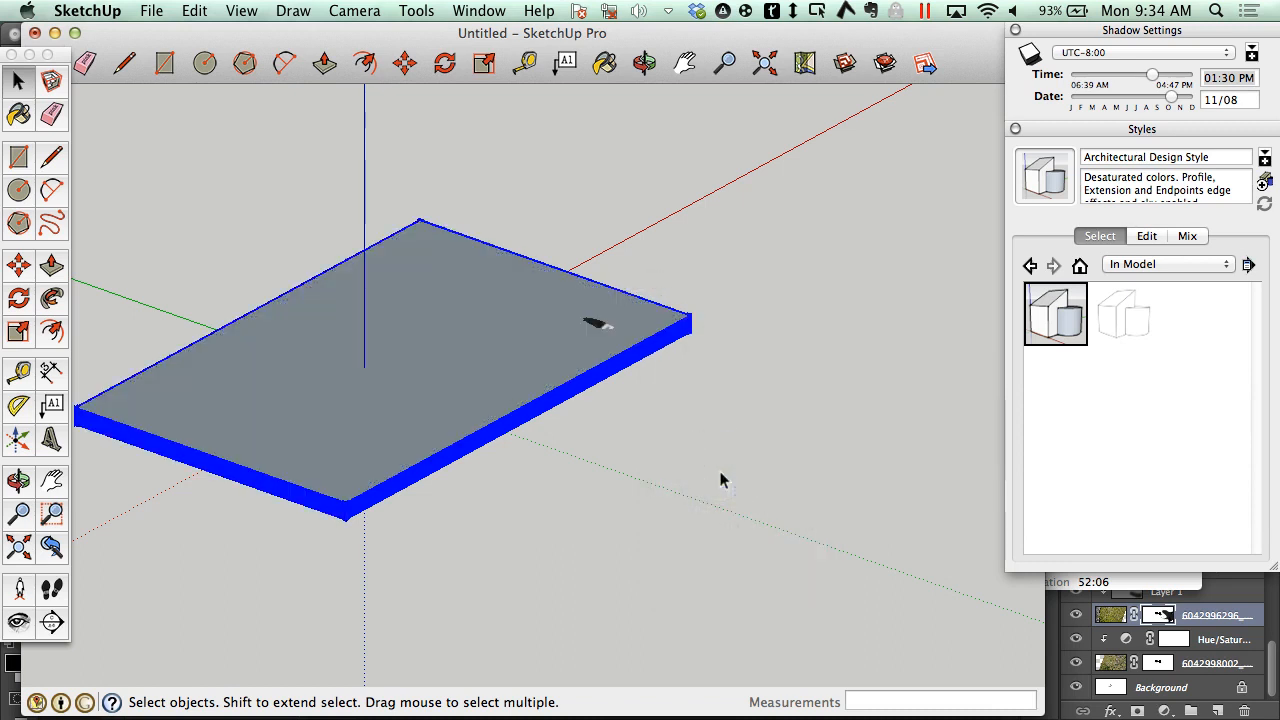
With the plane group selected, open the Layers window in free space and try to hide Layer0
{"action": "left_click", "coordinate": [730, 420]}
{"action": "left_click", "coordinate": [652, 328]}
{"action": "left_click", "coordinate": [478, 10]}
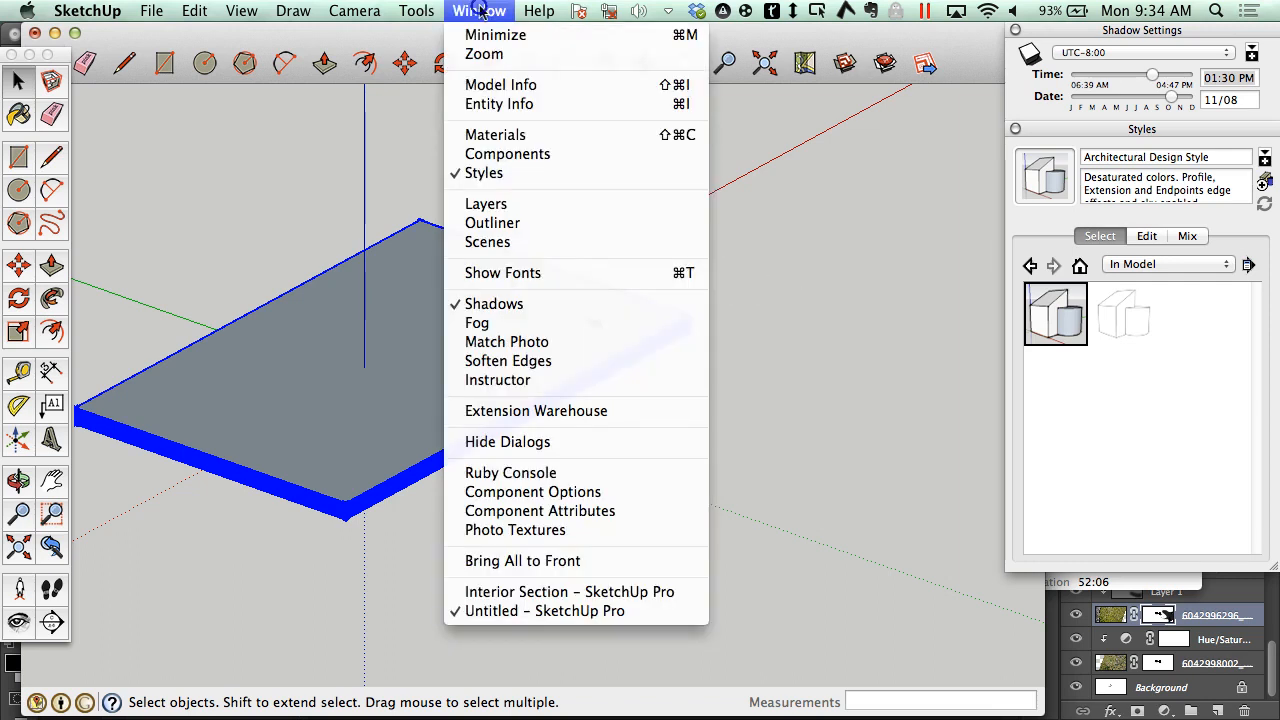
{"action": "left_click", "coordinate": [500, 206]}
{"action": "left_click_drag", "start_coordinate": [739, 134], "coordinate": [853, 118]}
{"action": "left_click", "coordinate": [968, 221]}
{"action": "left_click", "coordinate": [971, 183]}
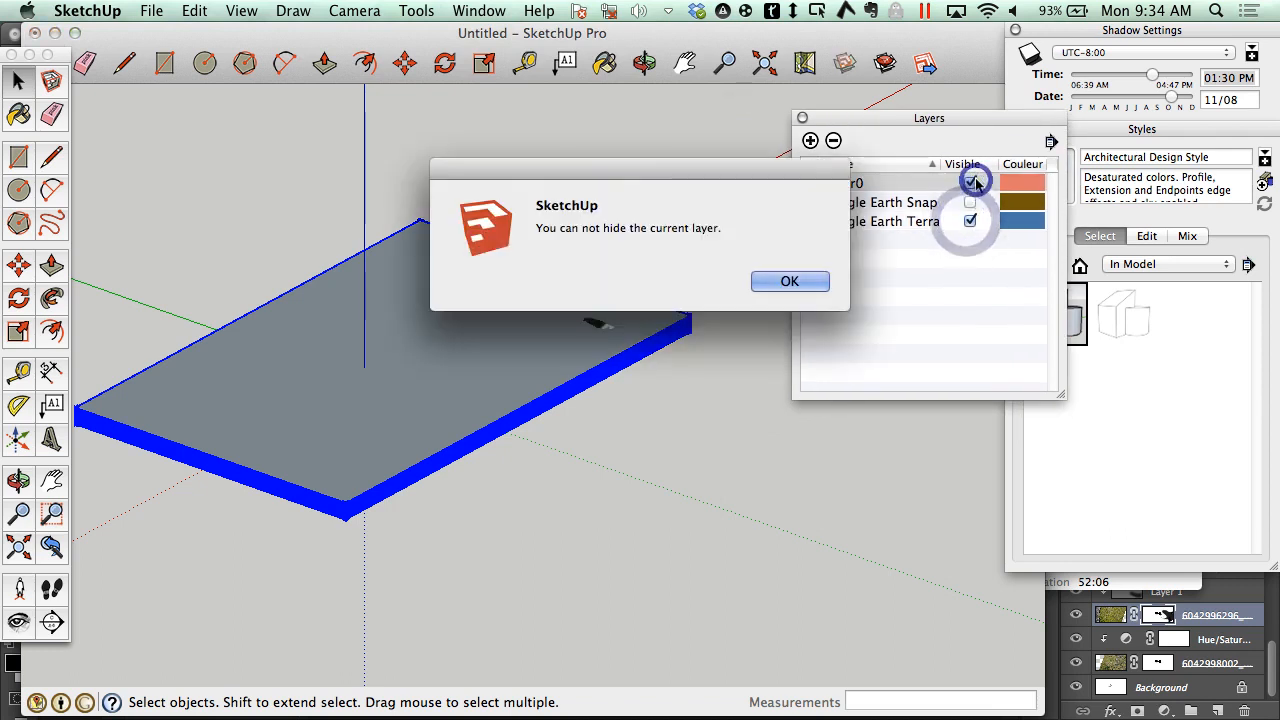
{"action": "left_click", "coordinate": [797, 281]}
Add a new layer with its default name and make it the current layer
{"action": "left_click", "coordinate": [811, 140]}
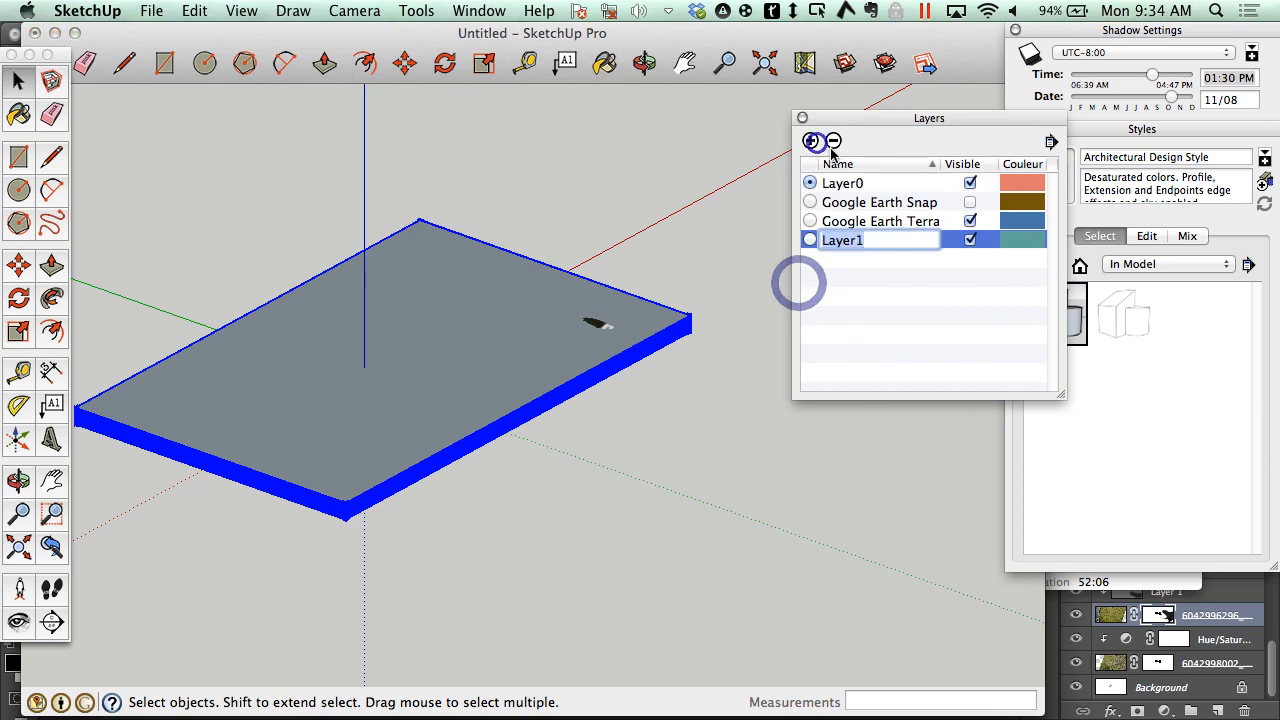
{"action": "left_click", "coordinate": [970, 184]}
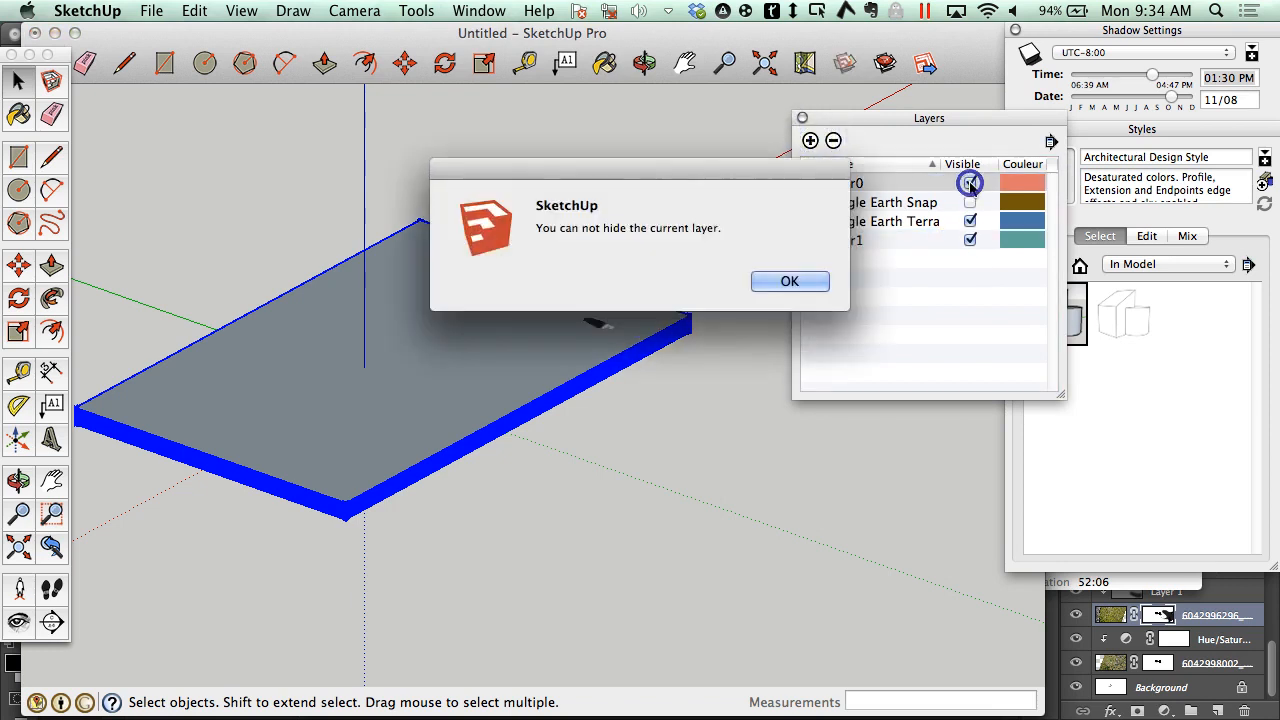
{"action": "left_click", "coordinate": [792, 280]}
{"action": "left_click", "coordinate": [810, 240]}
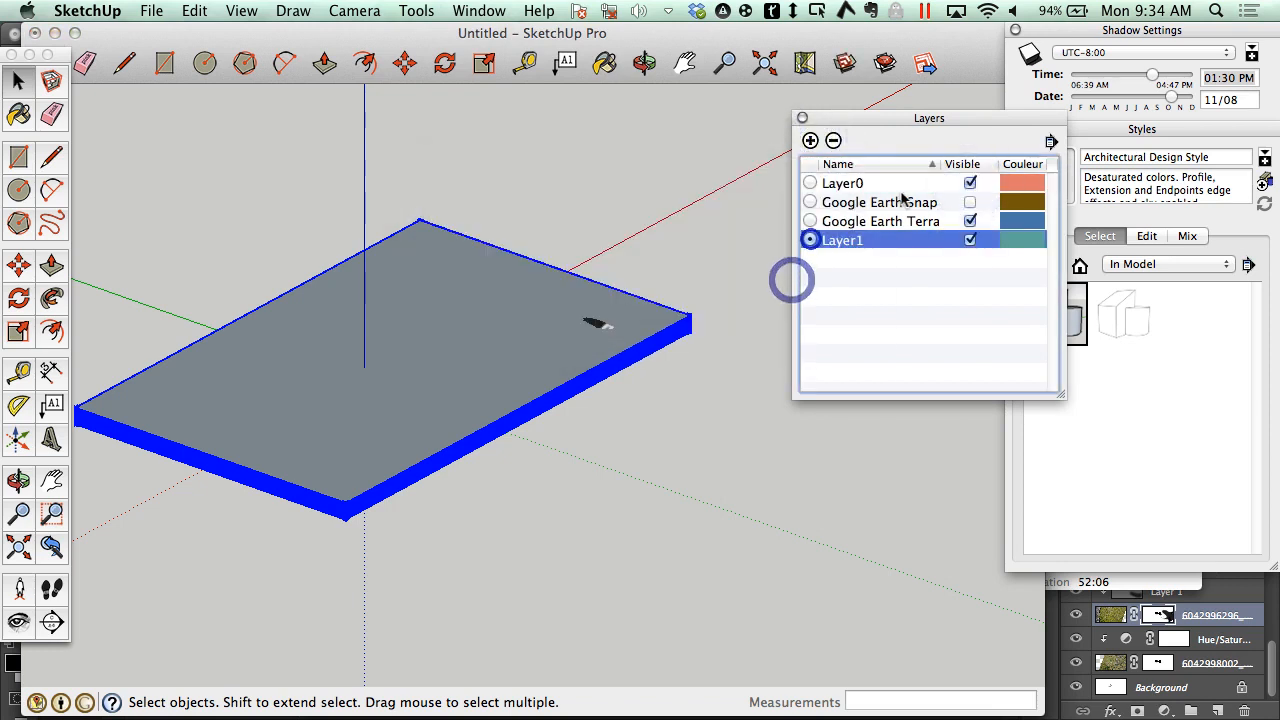
Hide Layer0 and try to rename it "Topo Planes"
{"action": "left_click", "coordinate": [970, 183]}
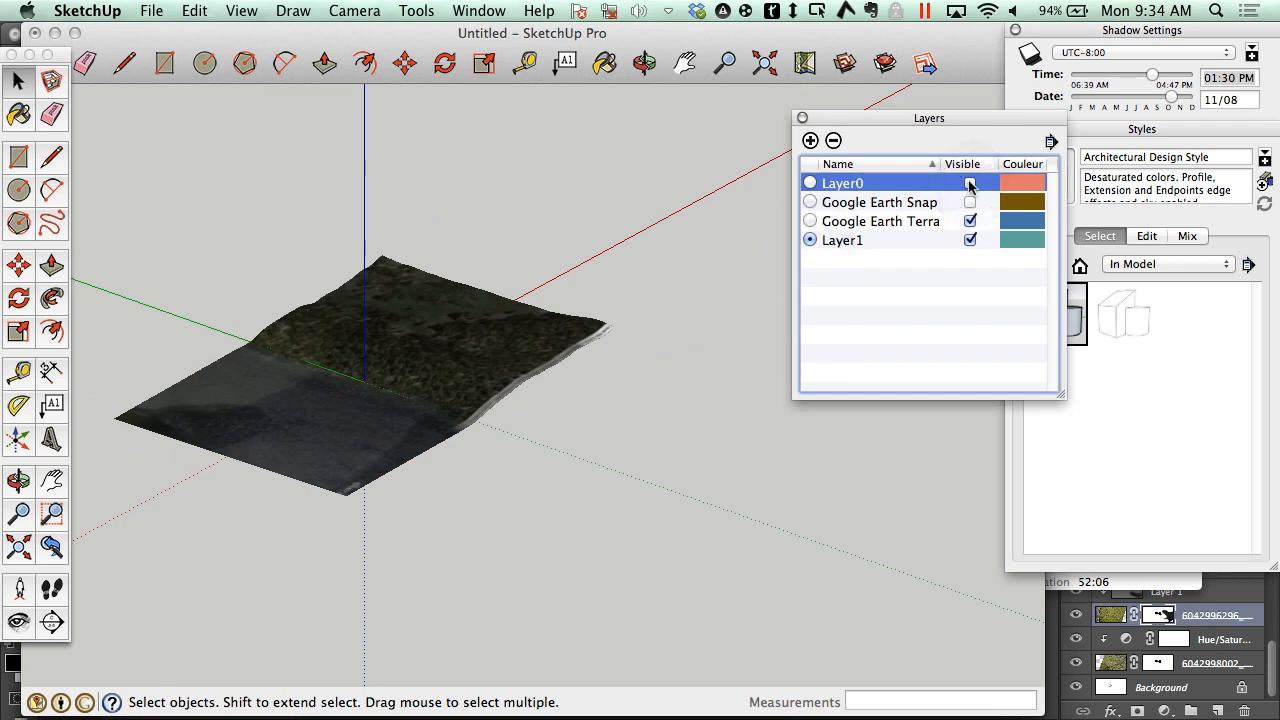
{"action": "double_click", "coordinate": [862, 184]}
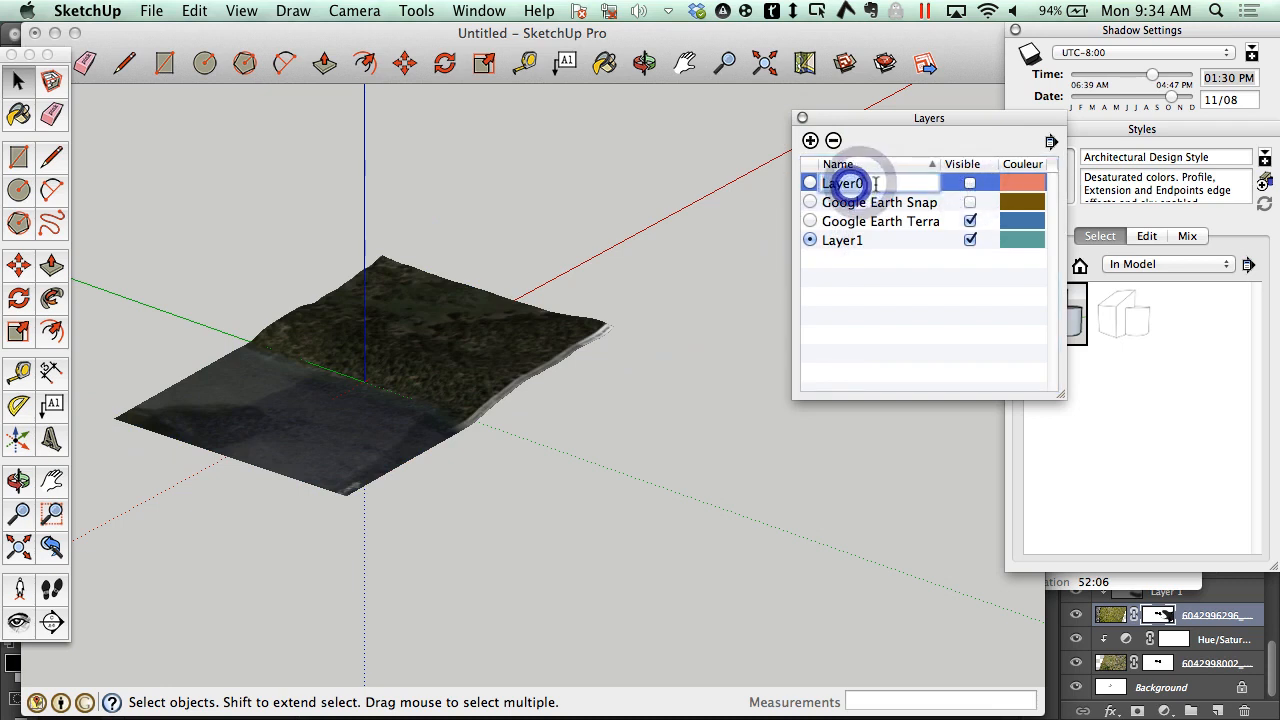
{"action": "type", "text": "Topo"}
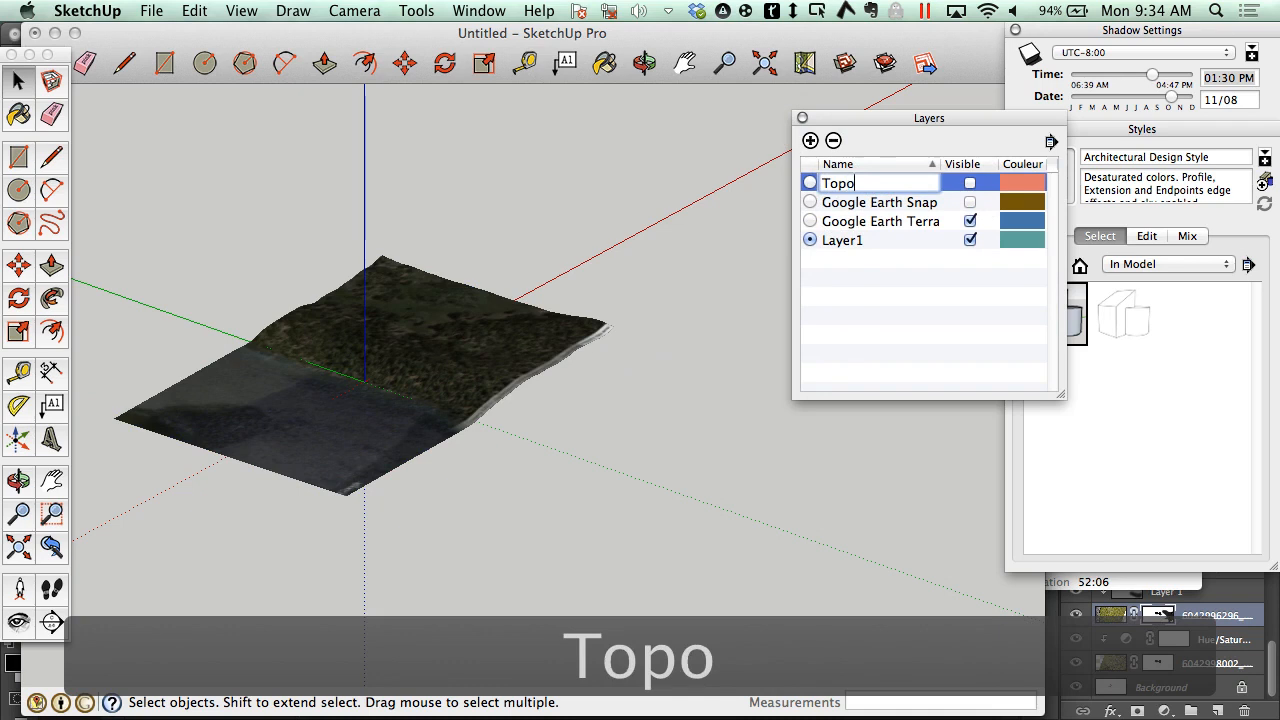
{"action": "type", "text": " Planes"}
{"action": "left_click", "coordinate": [882, 333]}
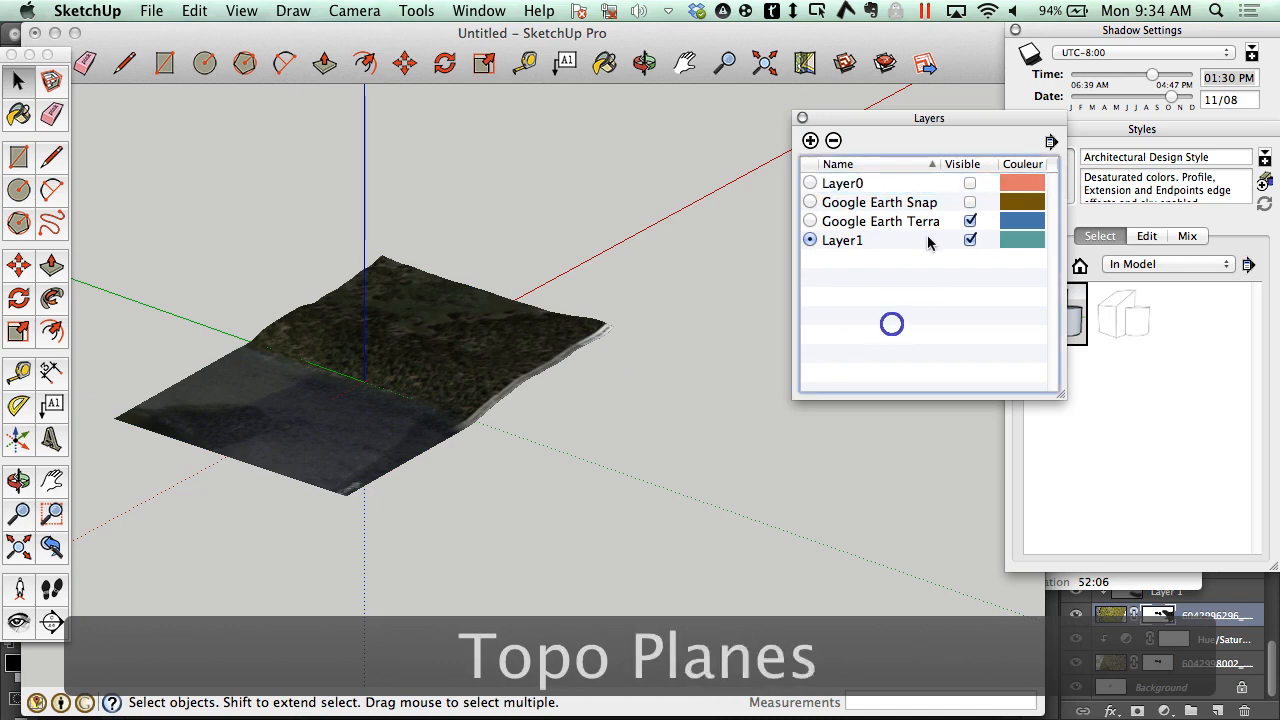
Toggle Layer0's visibility to check which geometry it holds, leaving the layer shown
{"action": "left_click", "coordinate": [970, 183]}
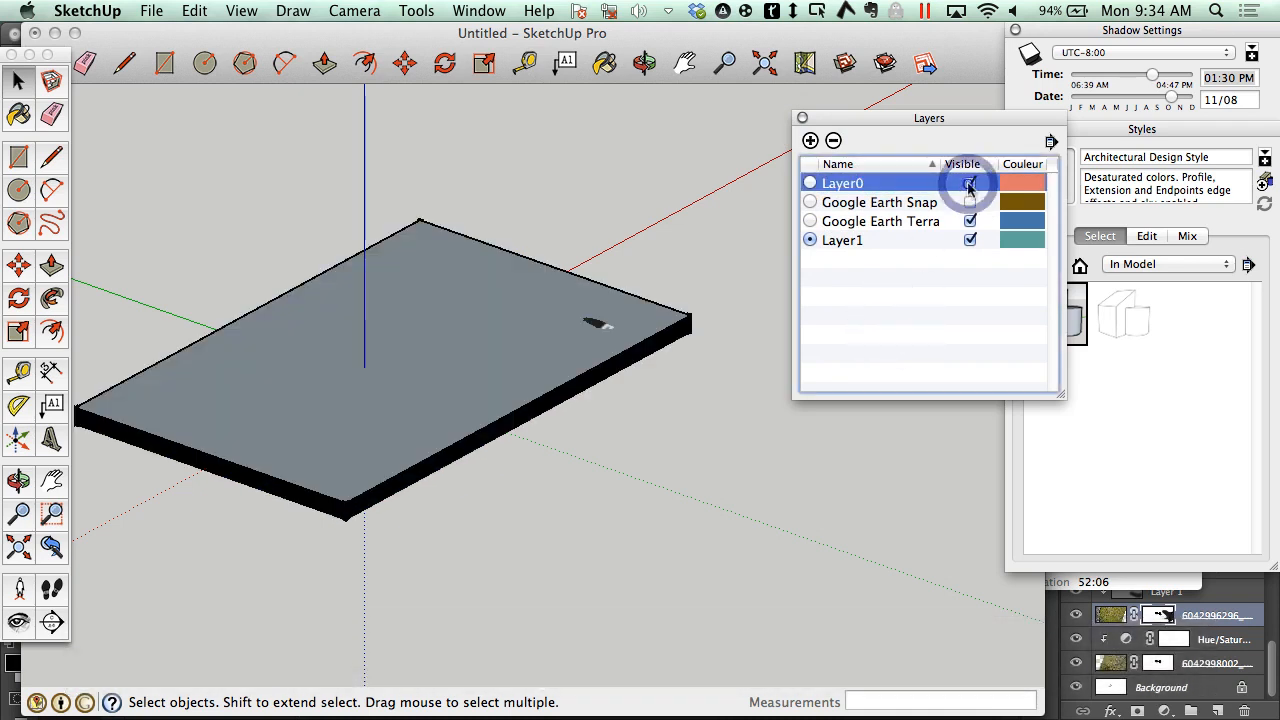
{"action": "left_click", "coordinate": [970, 184]}
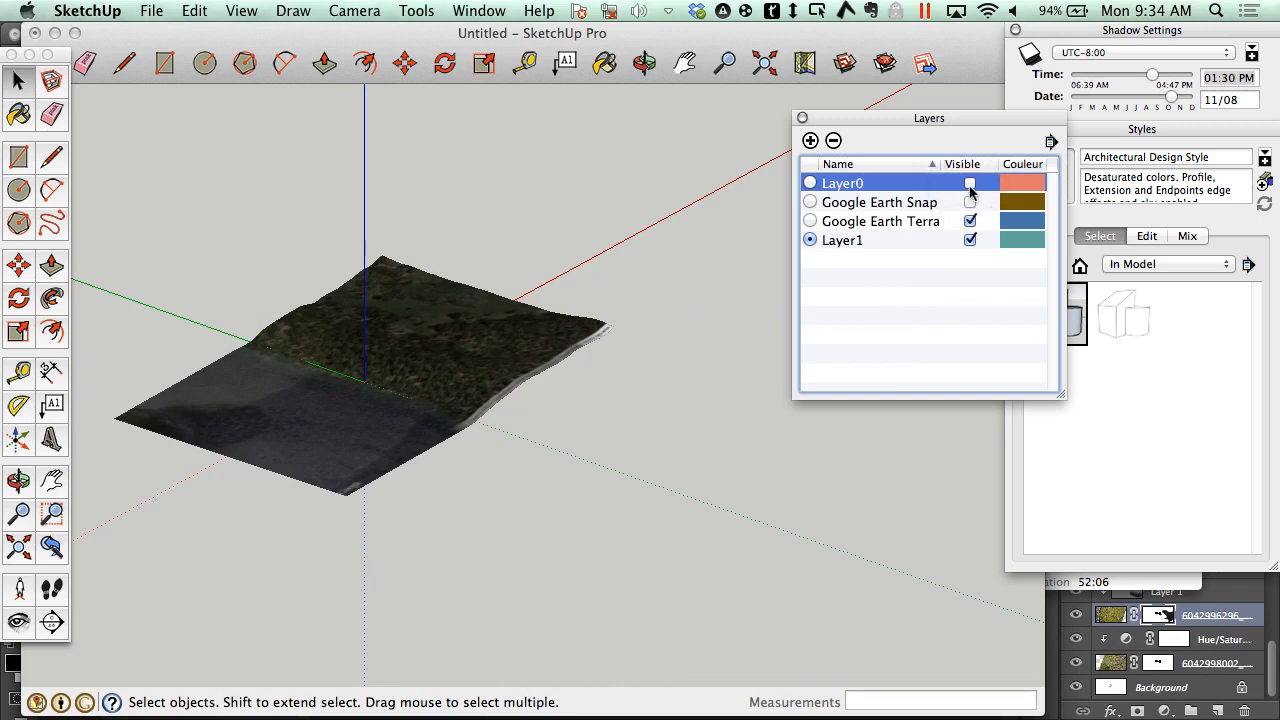
{"action": "left_click", "coordinate": [970, 185]}
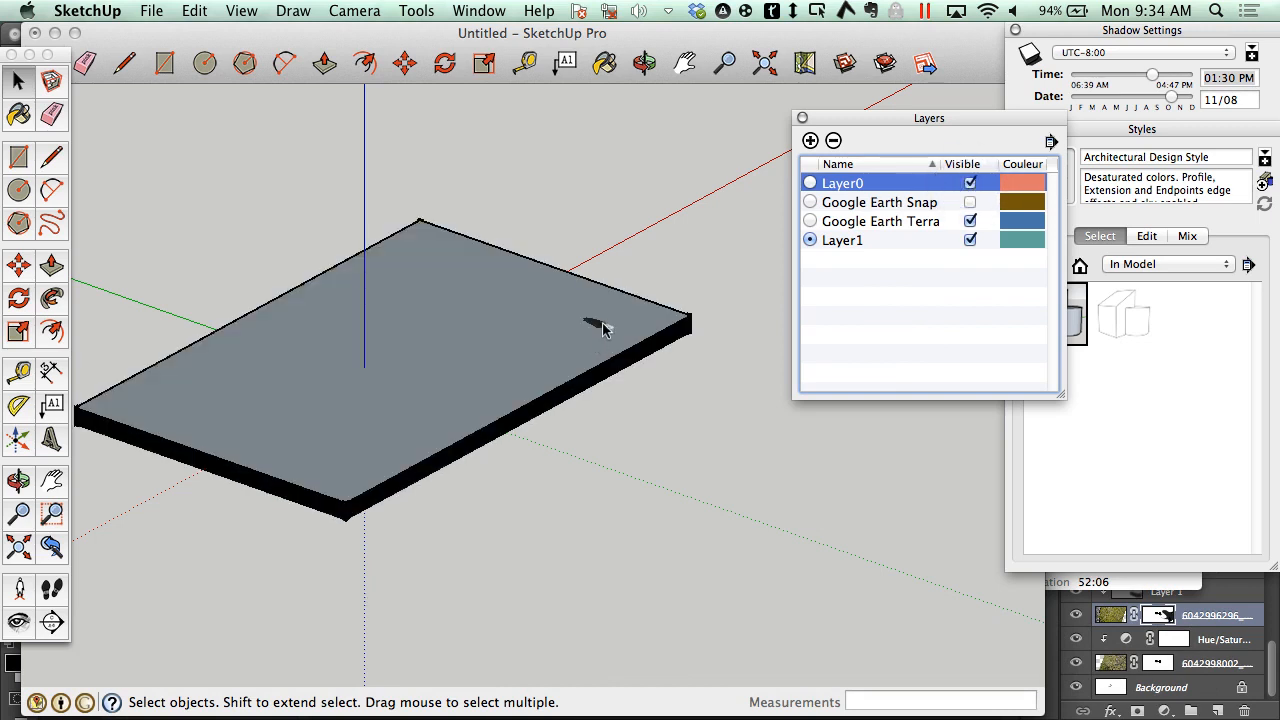
Select the terrain where it pokes through the top of the stacked planes and unlock it
{"action": "left_click", "coordinate": [673, 286]}
{"action": "left_click", "coordinate": [660, 324]}
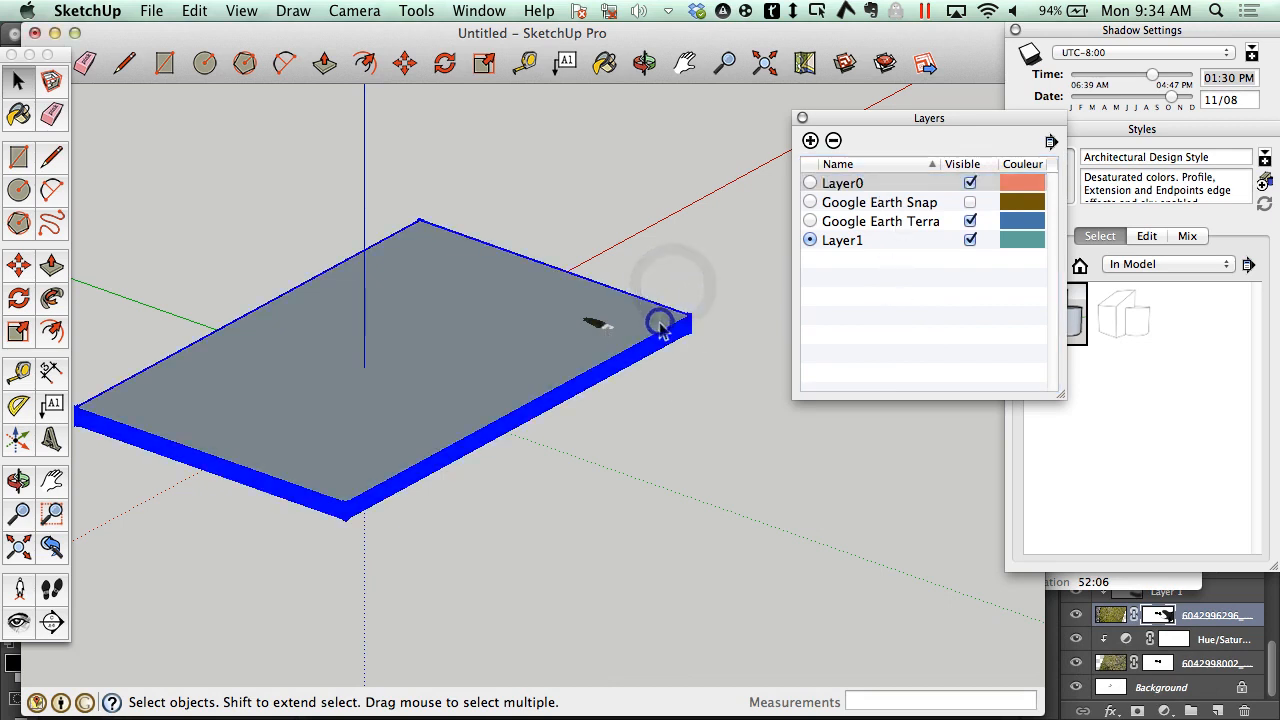
{"action": "triple_click", "coordinate": [600, 323]}
{"action": "left_click", "coordinate": [700, 355]}
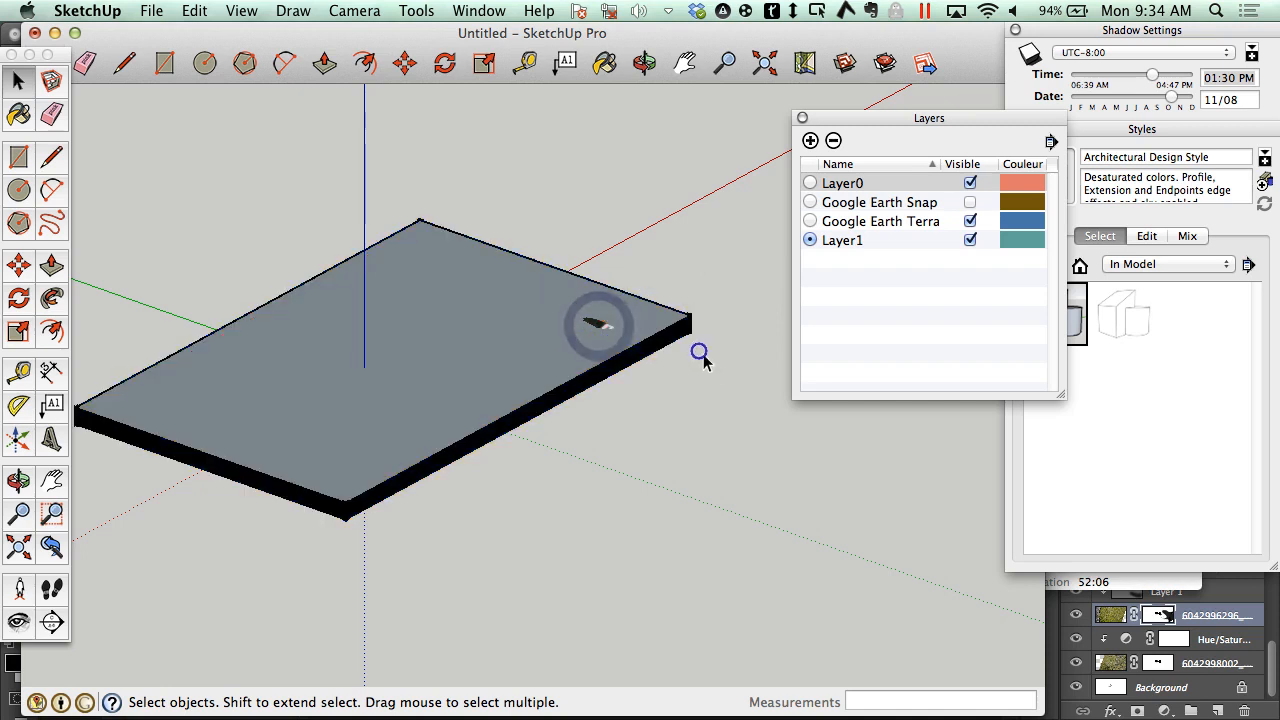
{"action": "left_click", "coordinate": [600, 323]}
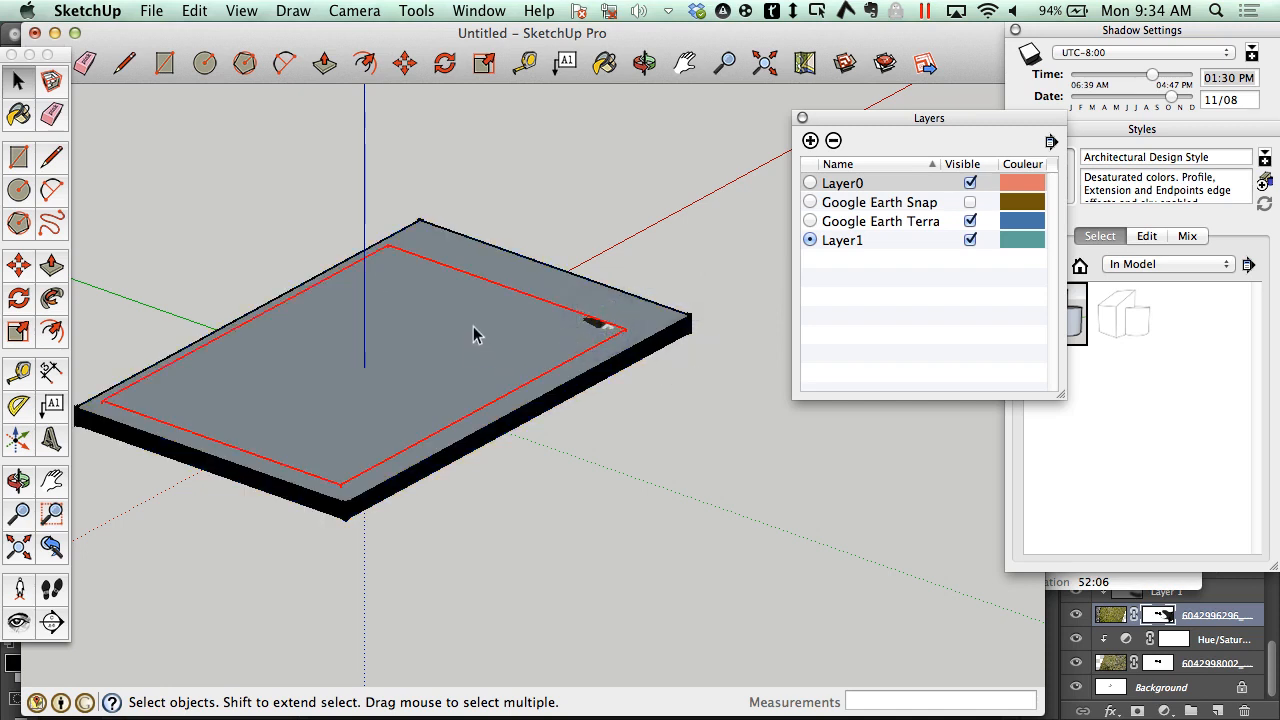
{"action": "right_click", "coordinate": [585, 330]}
{"action": "left_click", "coordinate": [636, 387]}
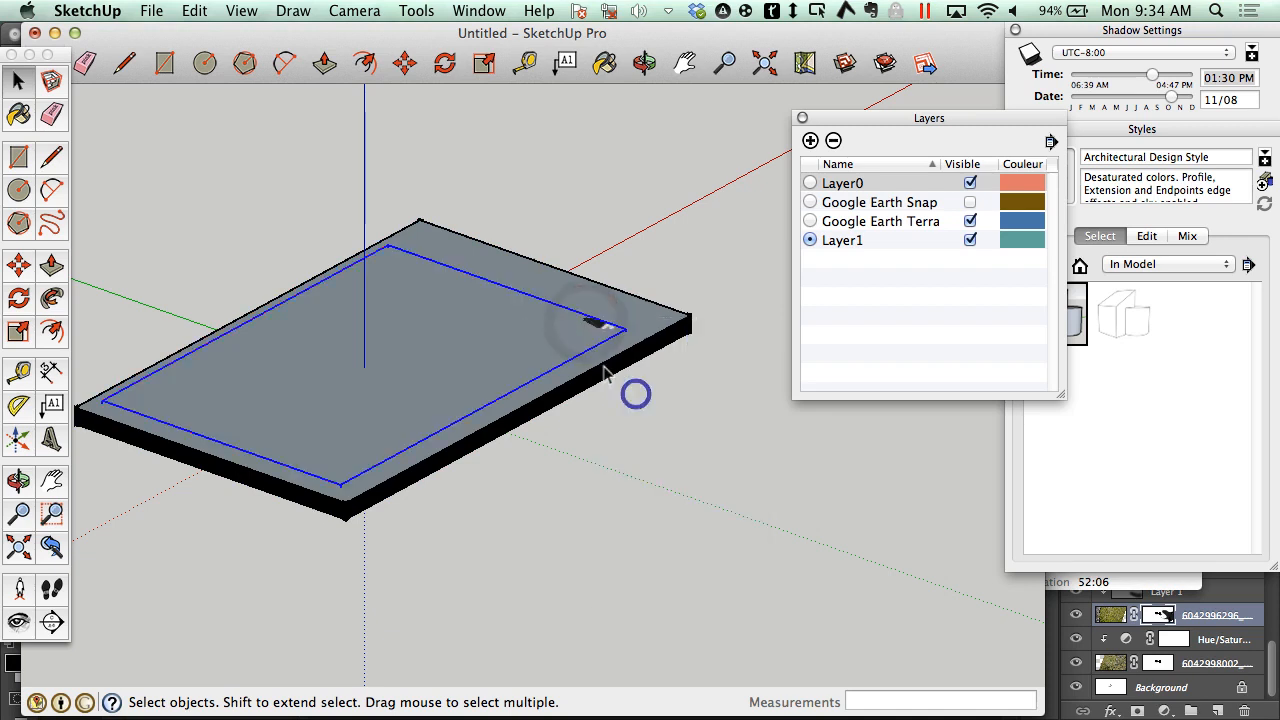
Select both the terrain and the group of stacked planes, intersect their faces with the selection, and clear the selection
{"action": "left_click", "coordinate": [739, 357]}
{"action": "left_click", "coordinate": [603, 330]}
{"action": "left_click", "coordinate": [676, 318], "text": "shift"}
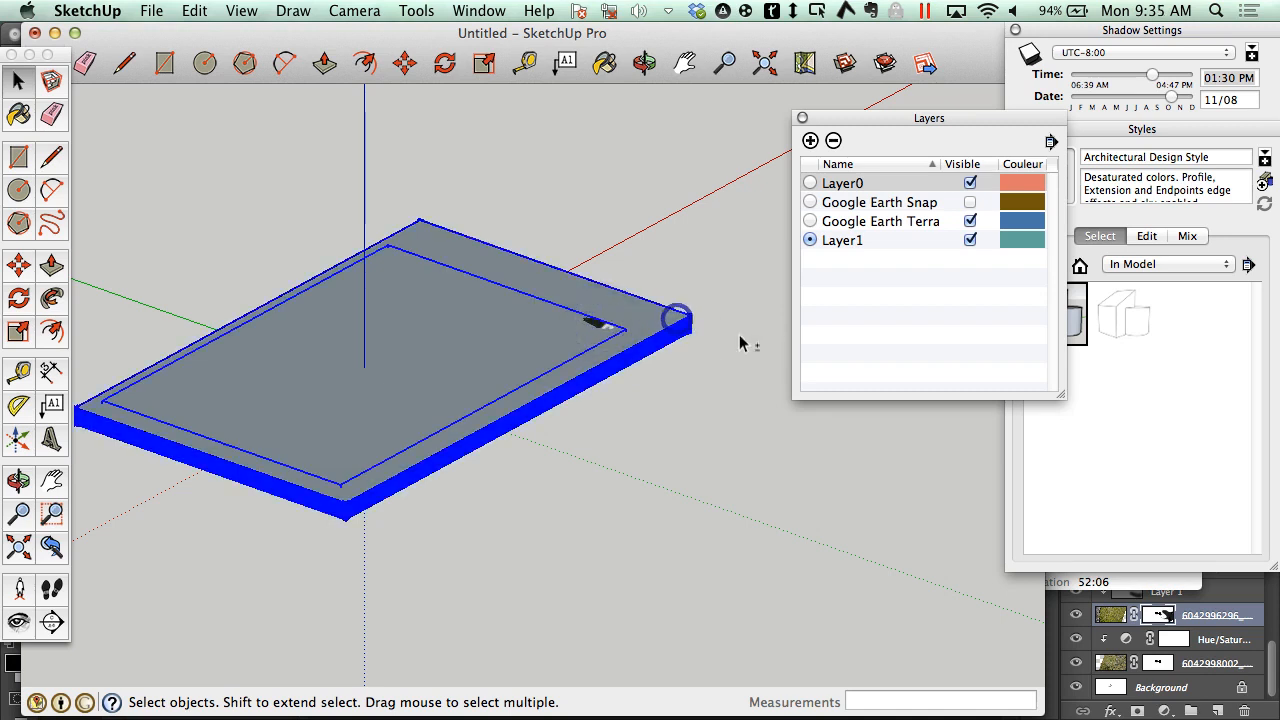
{"action": "right_click", "coordinate": [555, 327]}
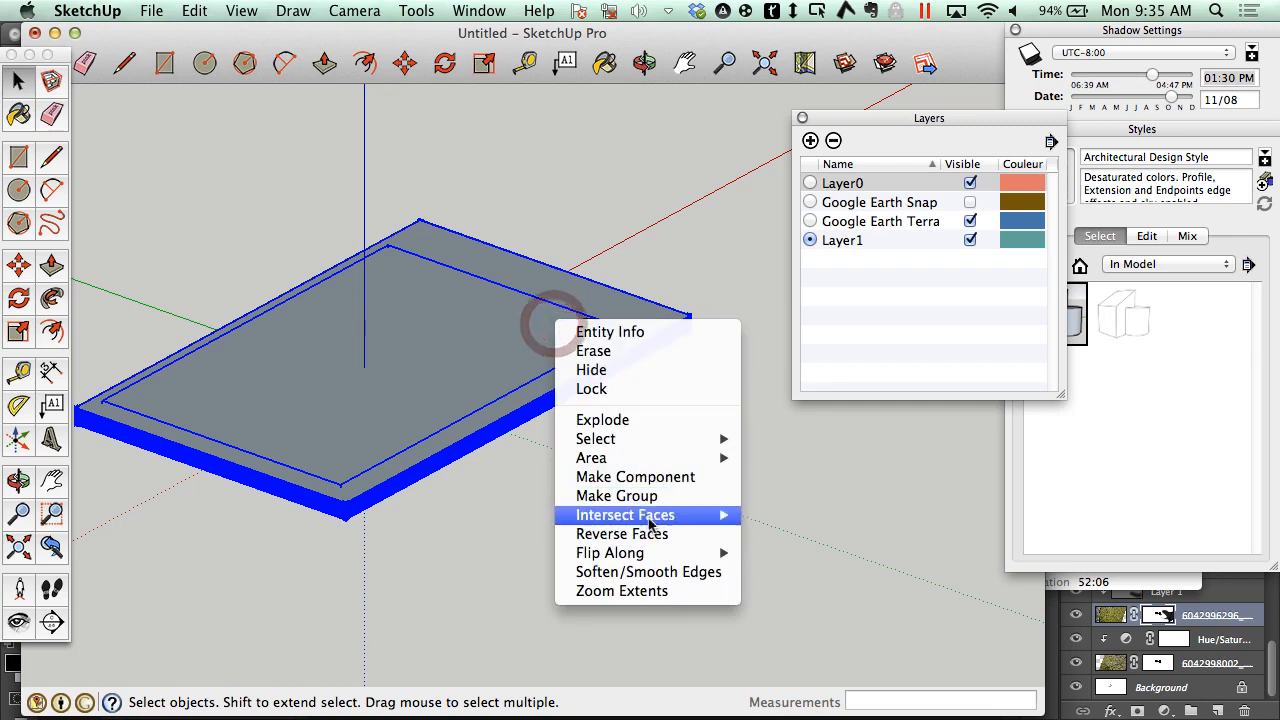
{"action": "mouse_move", "coordinate": [650, 523]}
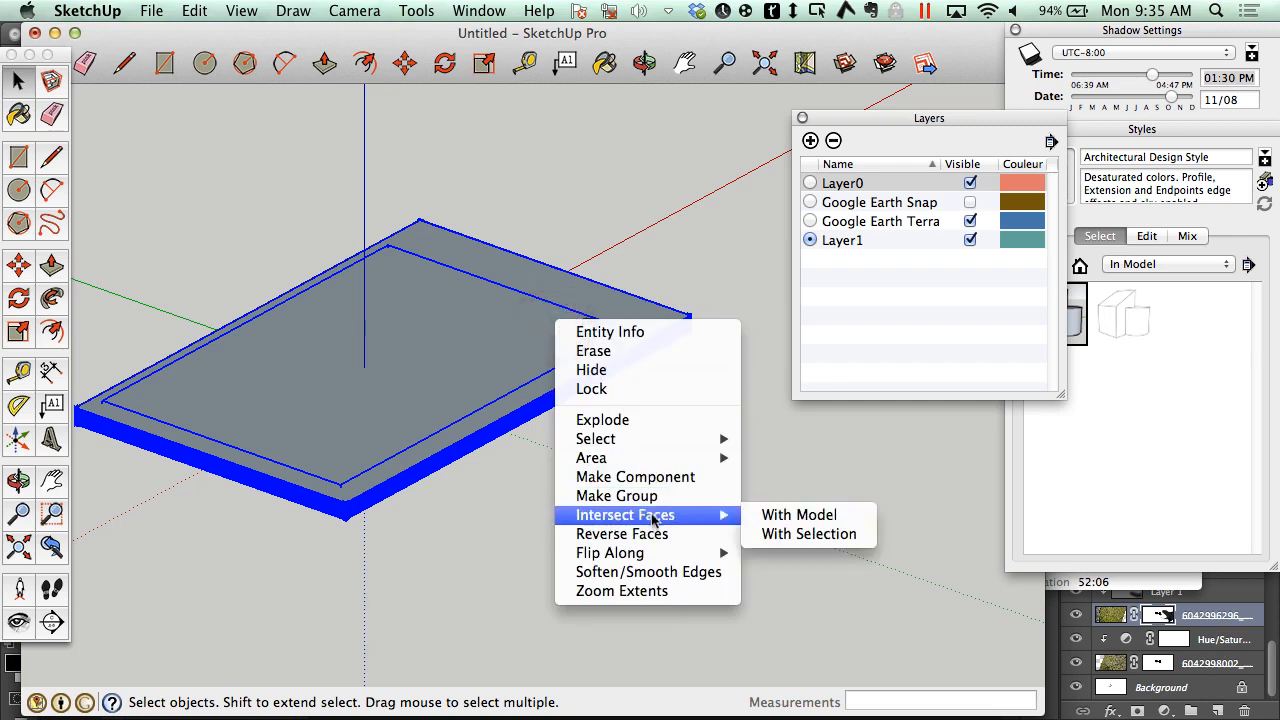
{"action": "left_click", "coordinate": [811, 535]}
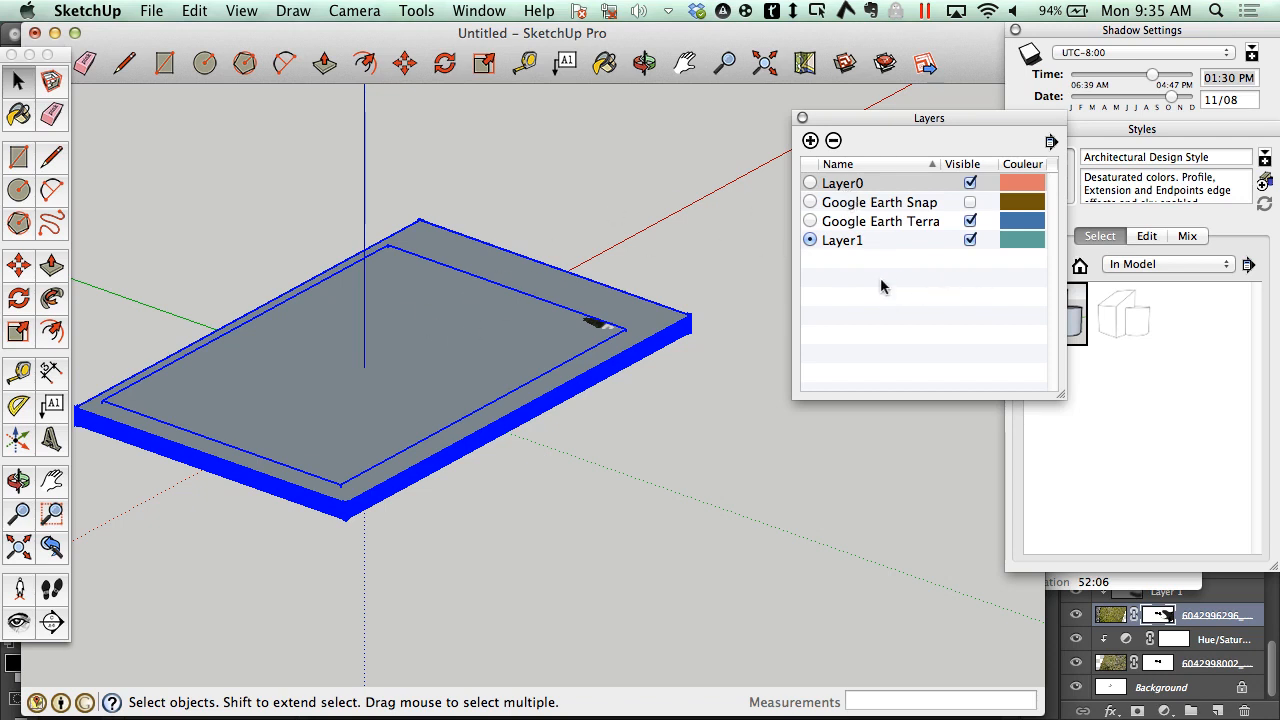
{"action": "left_click", "coordinate": [732, 286]}
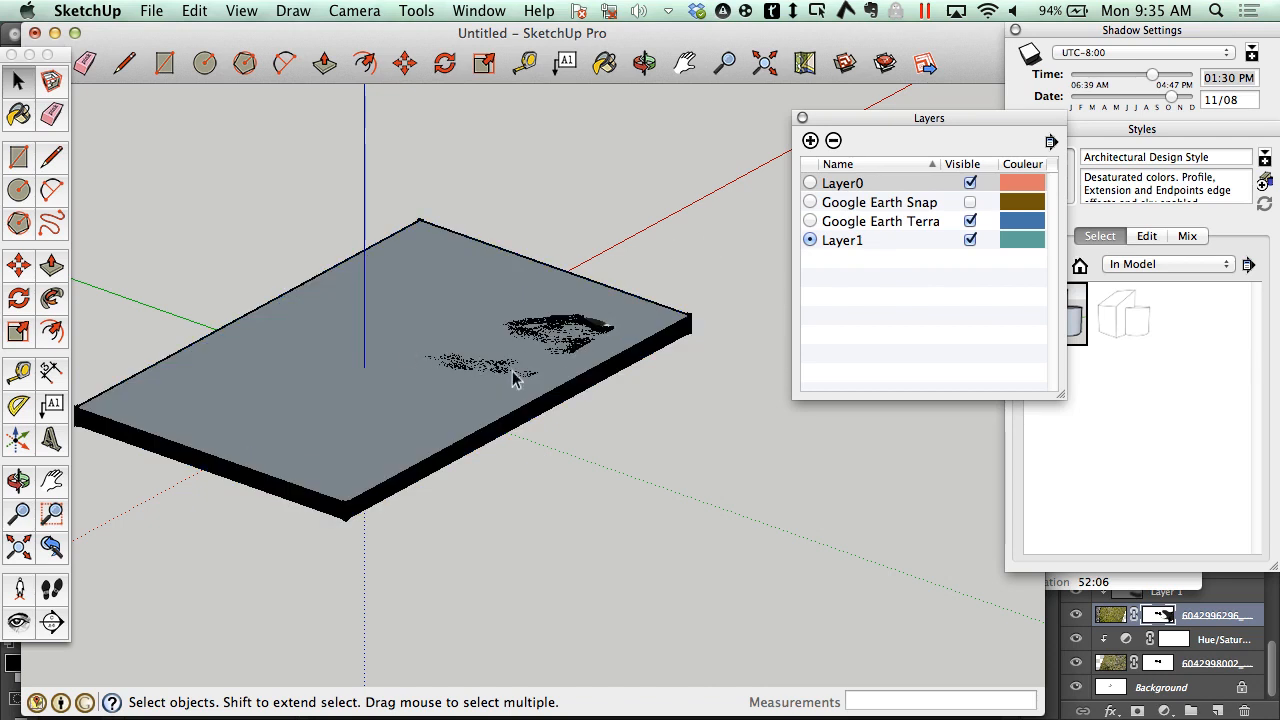
Hide the Google Earth terrain layer and Layer0 so that only the contour lines on Layer1 are displayed
{"action": "left_click", "coordinate": [970, 221]}
{"action": "left_click", "coordinate": [970, 183]}
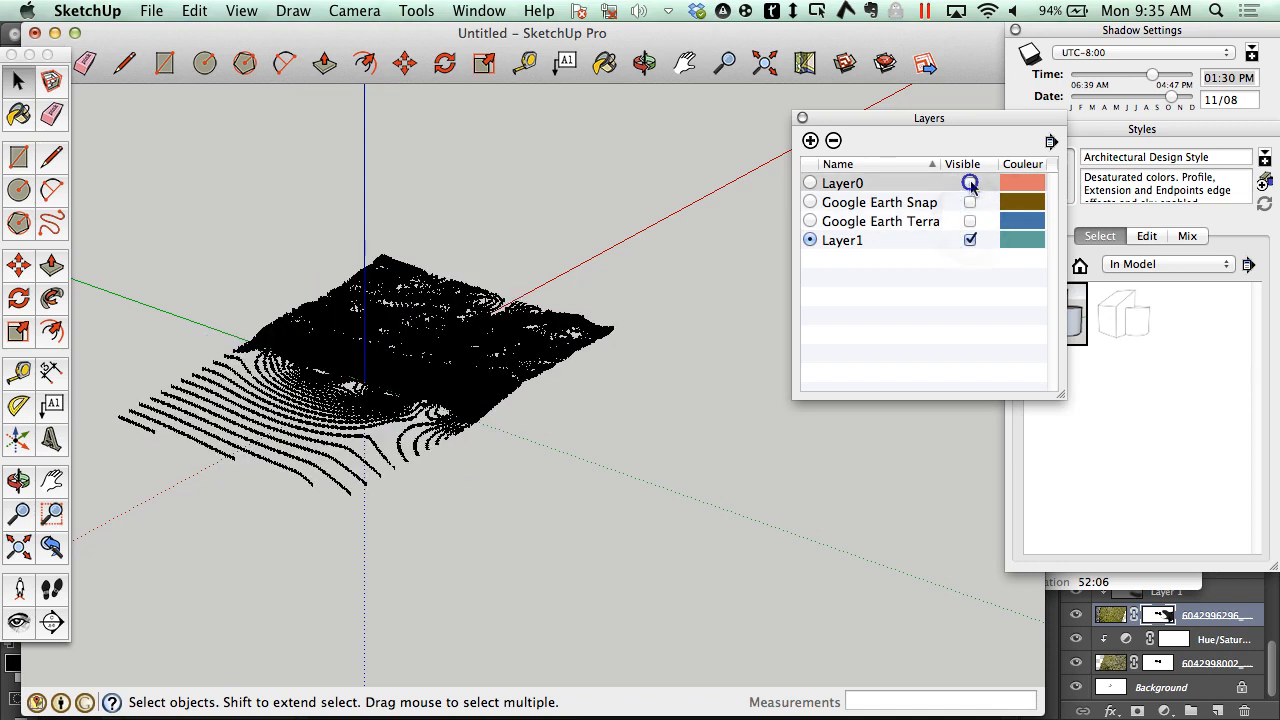
{"action": "scroll", "coordinate": [385, 400], "scroll_direction": "up", "scroll_amount": 3}
{"action": "scroll", "coordinate": [385, 400], "scroll_direction": "up", "scroll_amount": 10}
{"action": "scroll", "coordinate": [289, 380], "scroll_direction": "down", "scroll_amount": 10}
{"action": "scroll", "coordinate": [290, 380], "scroll_direction": "up", "scroll_amount": 2}
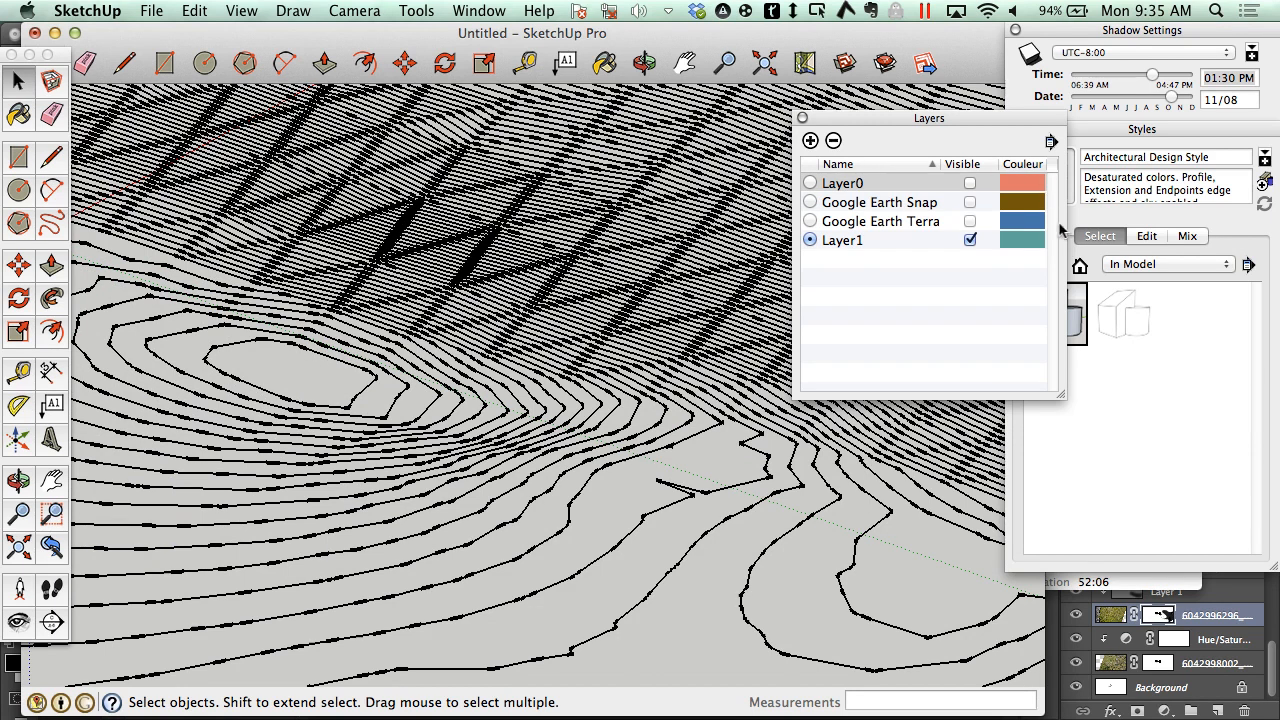
Try the Straight Lines 01pix style on the contours, and replace it with HiddenLine from the Default Styles collection
{"action": "left_click", "coordinate": [1125, 314]}
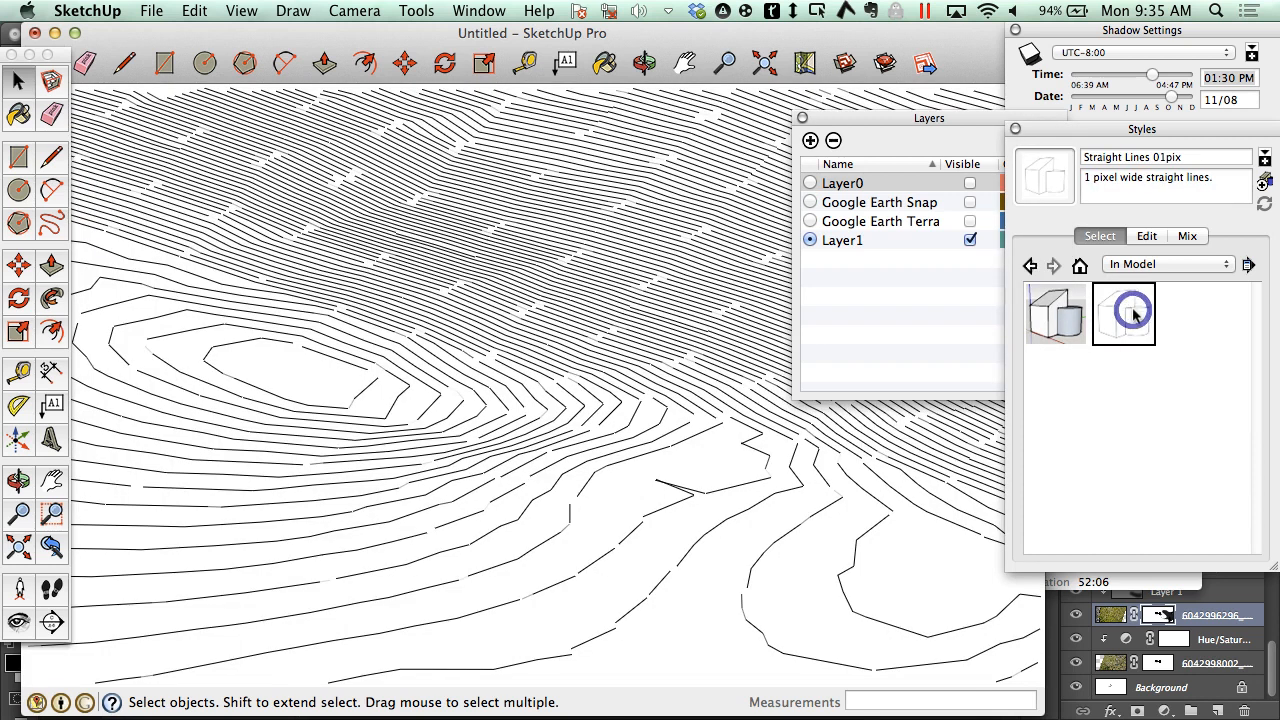
{"action": "left_click", "coordinate": [1166, 266]}
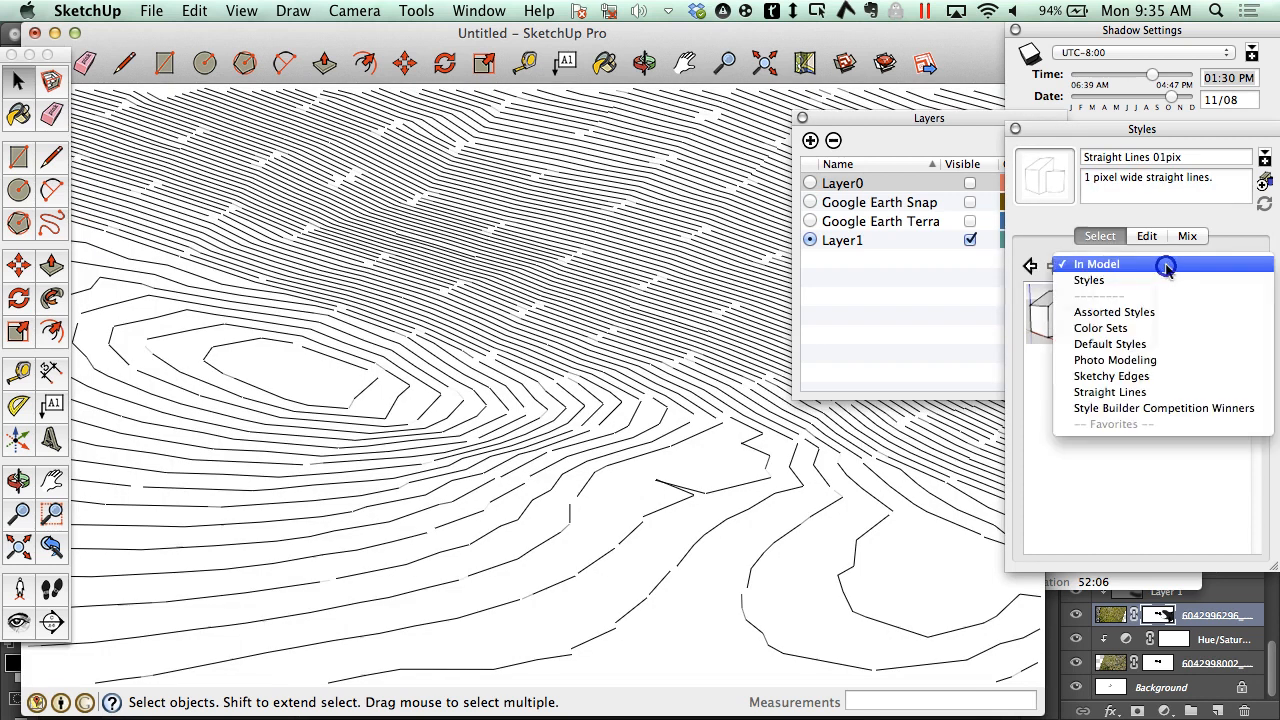
{"action": "left_click", "coordinate": [1163, 343]}
{"action": "left_click", "coordinate": [1186, 316]}
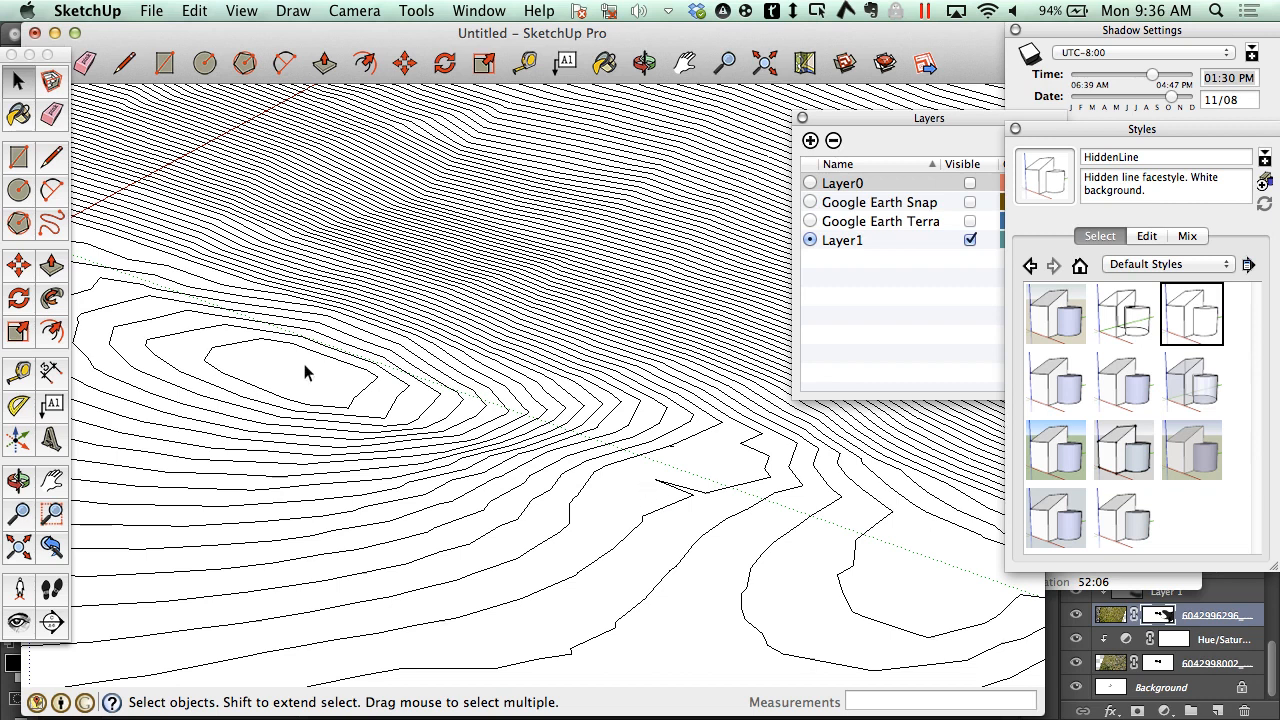
Inspect the contour lines from a lower angle and switch the camera to the standard Top view
{"action": "scroll", "coordinate": [306, 363], "scroll_direction": "up", "scroll_amount": 1}
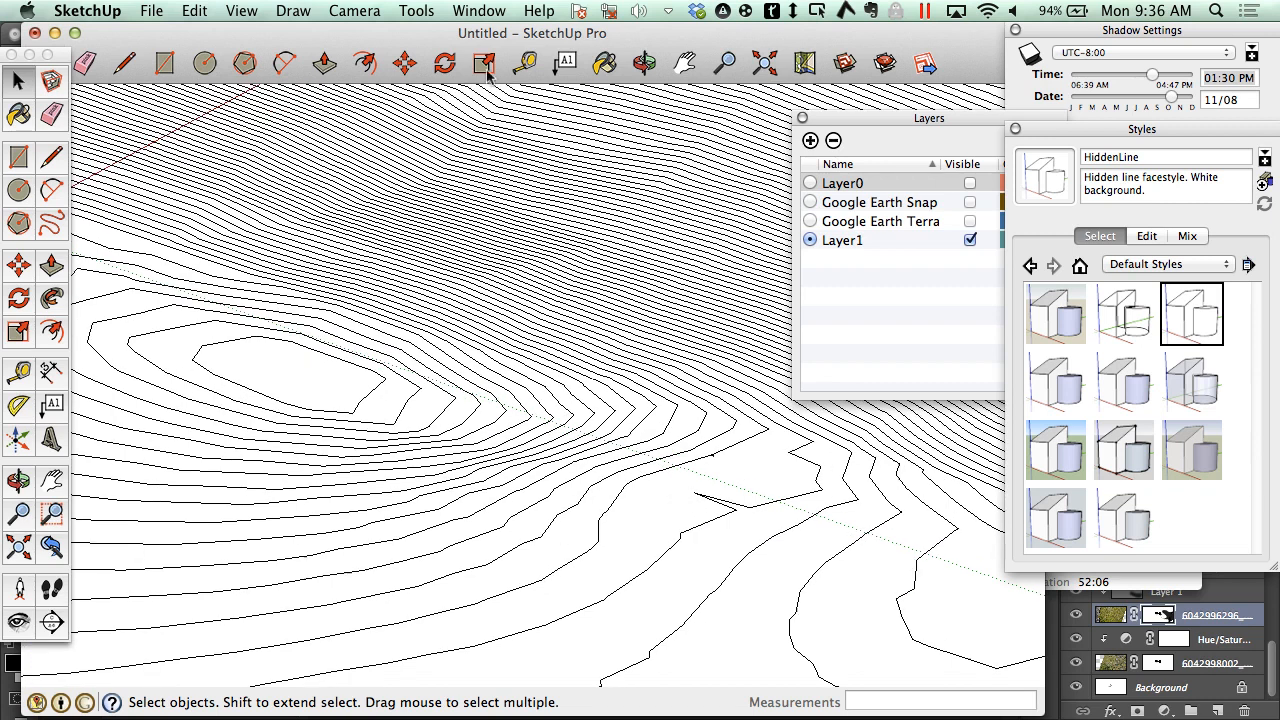
{"action": "left_click", "coordinate": [645, 64]}
{"action": "left_click_drag", "start_coordinate": [356, 376], "coordinate": [414, 249]}
{"action": "scroll", "coordinate": [414, 249], "scroll_direction": "down", "scroll_amount": 4}
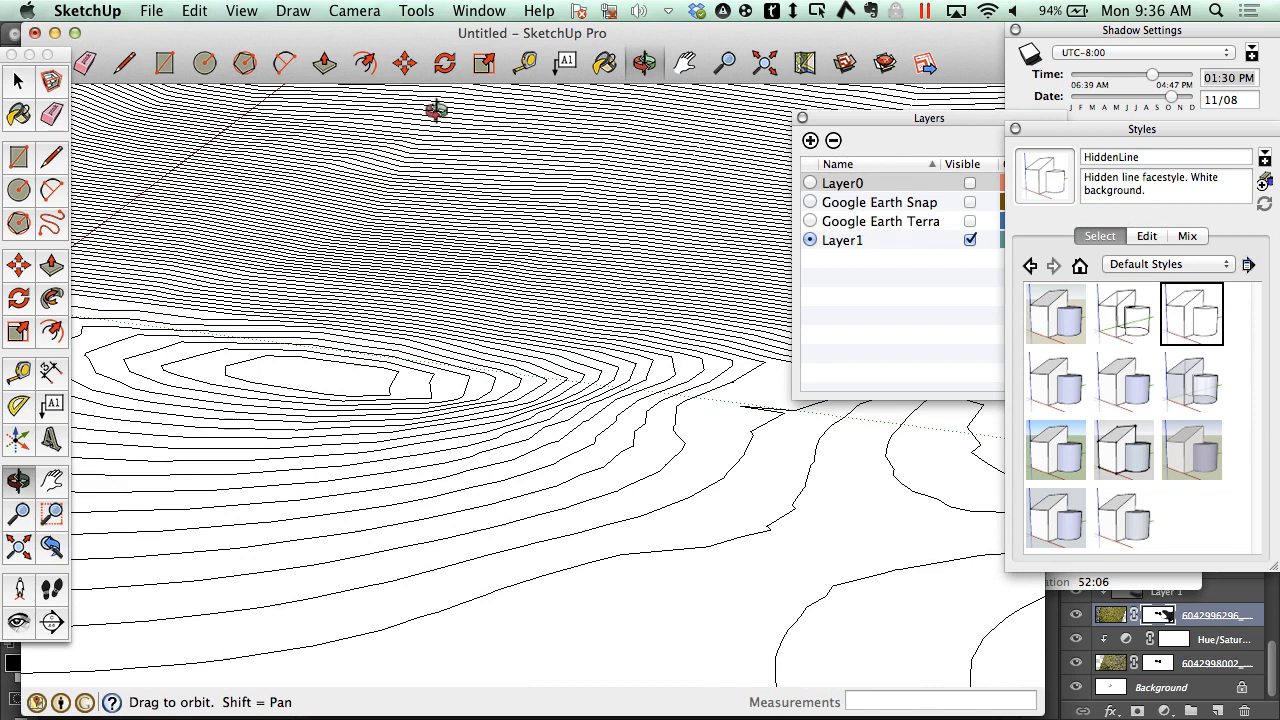
{"action": "left_click", "coordinate": [300, 10]}
{"action": "mouse_move", "coordinate": [355, 10]}
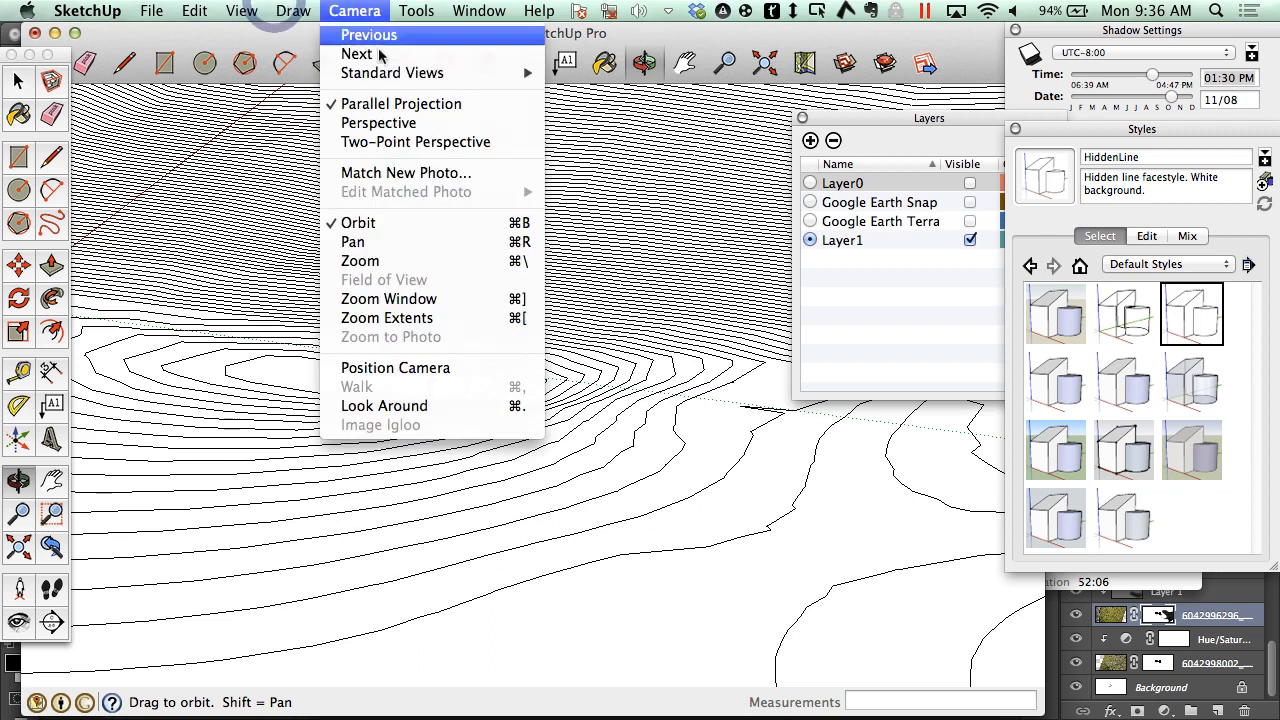
{"action": "mouse_move", "coordinate": [390, 78]}
{"action": "left_click", "coordinate": [596, 74]}
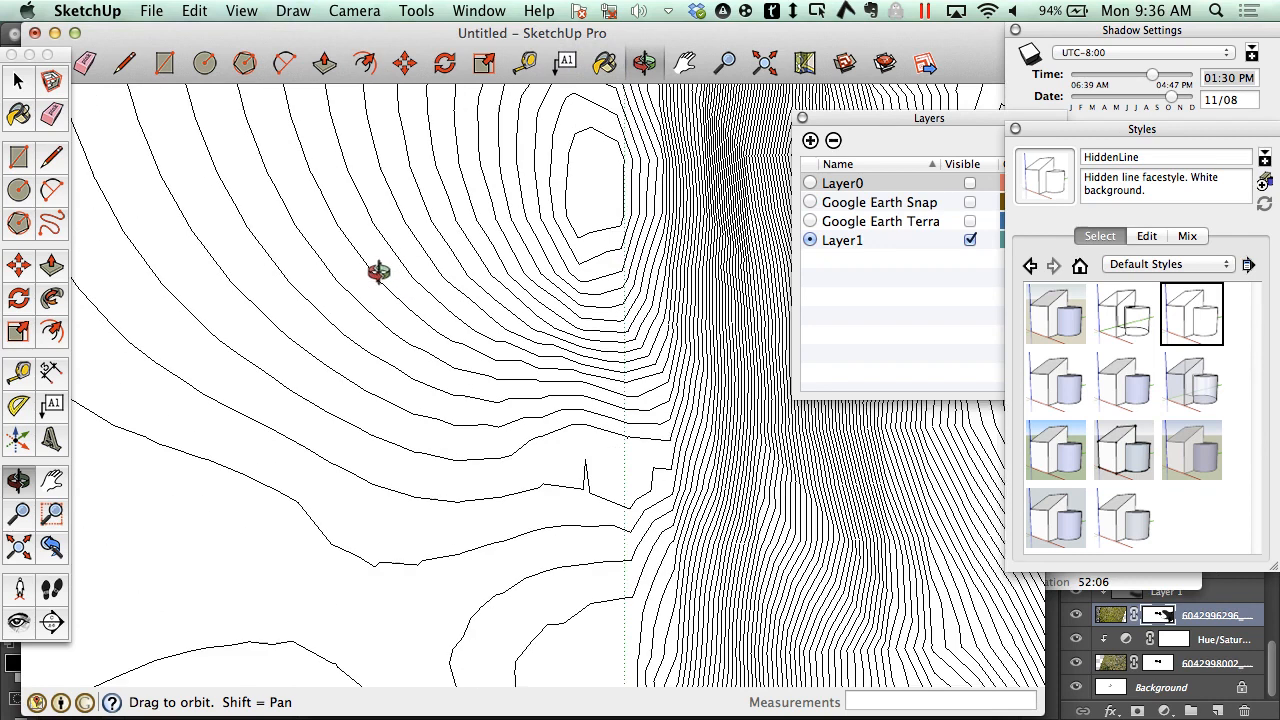
Examine the contour lines in plan, and make the Google Earth terrain layer visible and current
{"action": "left_click_drag", "start_coordinate": [705, 296], "coordinate": [613, 241]}
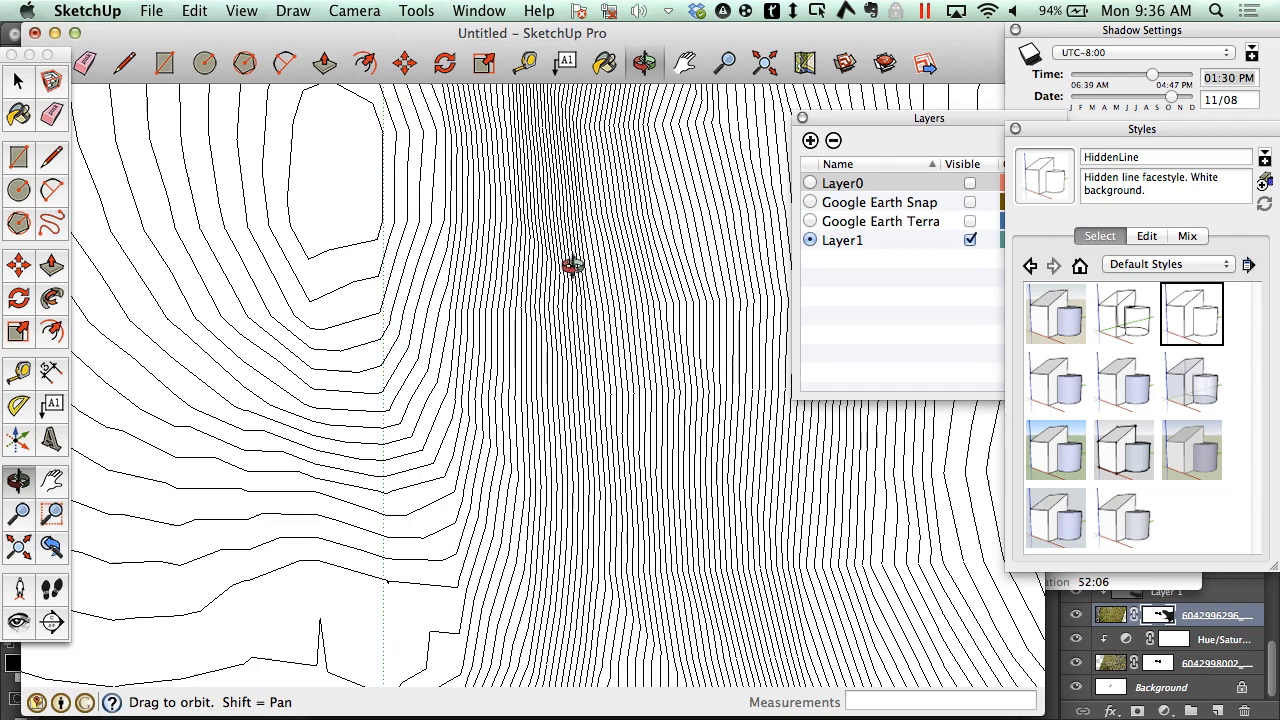
{"action": "scroll", "coordinate": [656, 315], "scroll_direction": "up", "scroll_amount": 2}
{"action": "scroll", "coordinate": [656, 315], "scroll_direction": "down", "scroll_amount": 5}
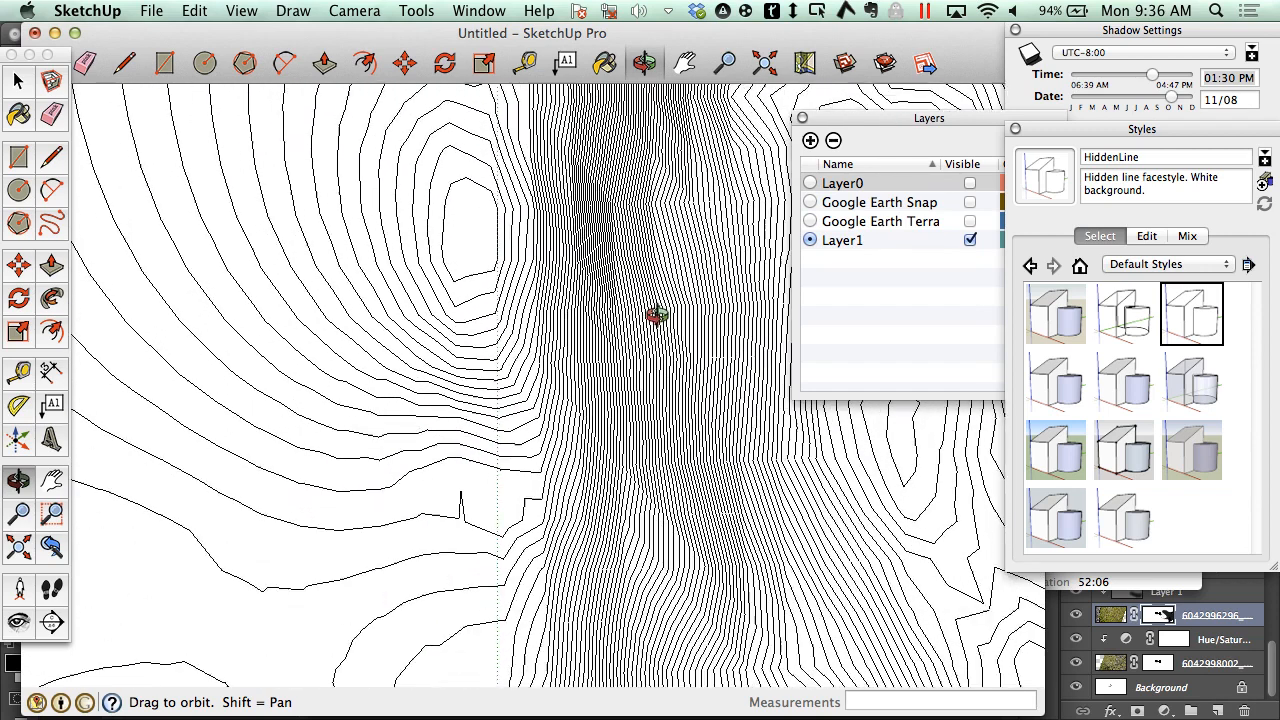
{"action": "scroll", "coordinate": [336, 315], "scroll_direction": "up", "scroll_amount": 2}
{"action": "scroll", "coordinate": [335, 316], "scroll_direction": "down", "scroll_amount": 4}
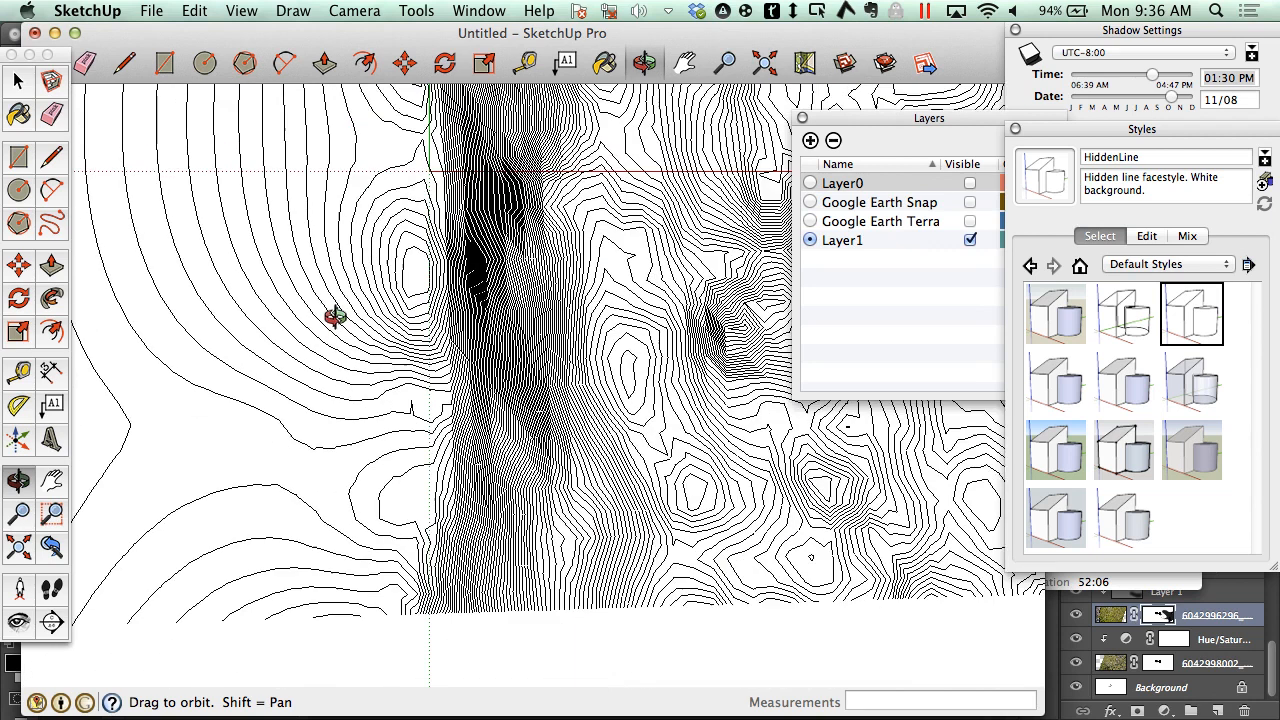
{"action": "left_click_drag", "start_coordinate": [335, 316], "coordinate": [360, 315]}
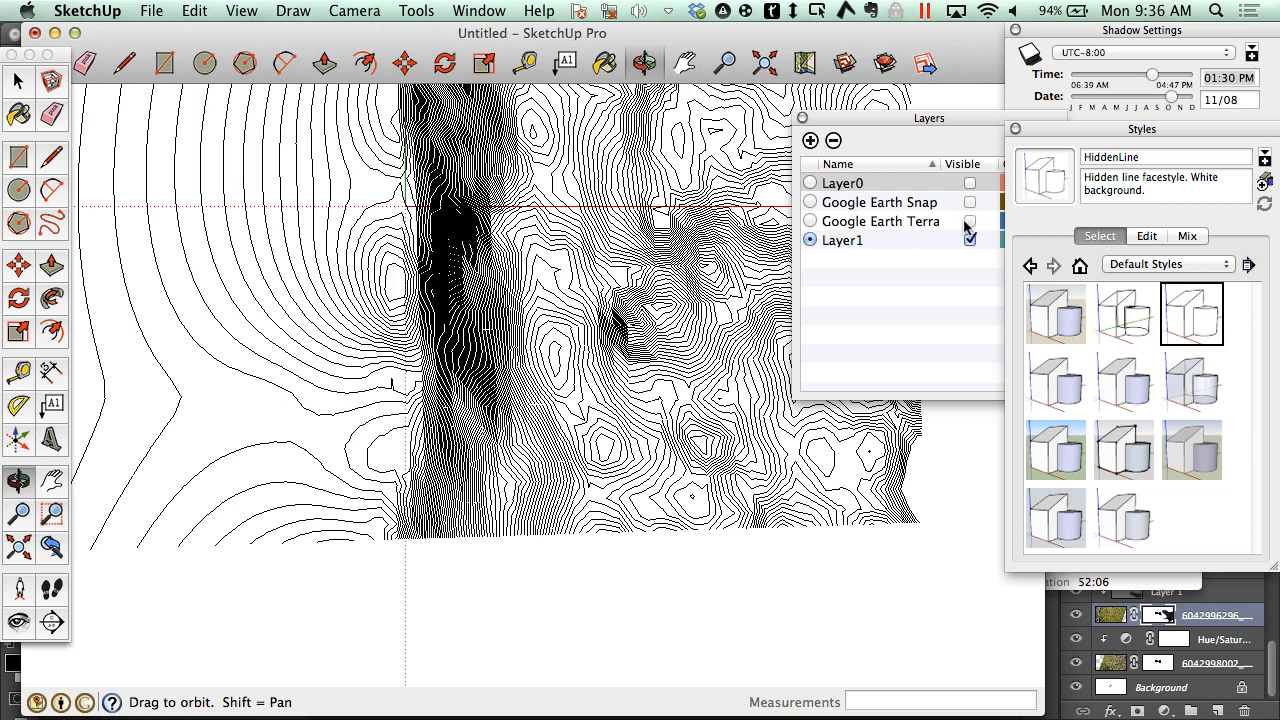
{"action": "left_click", "coordinate": [811, 222]}
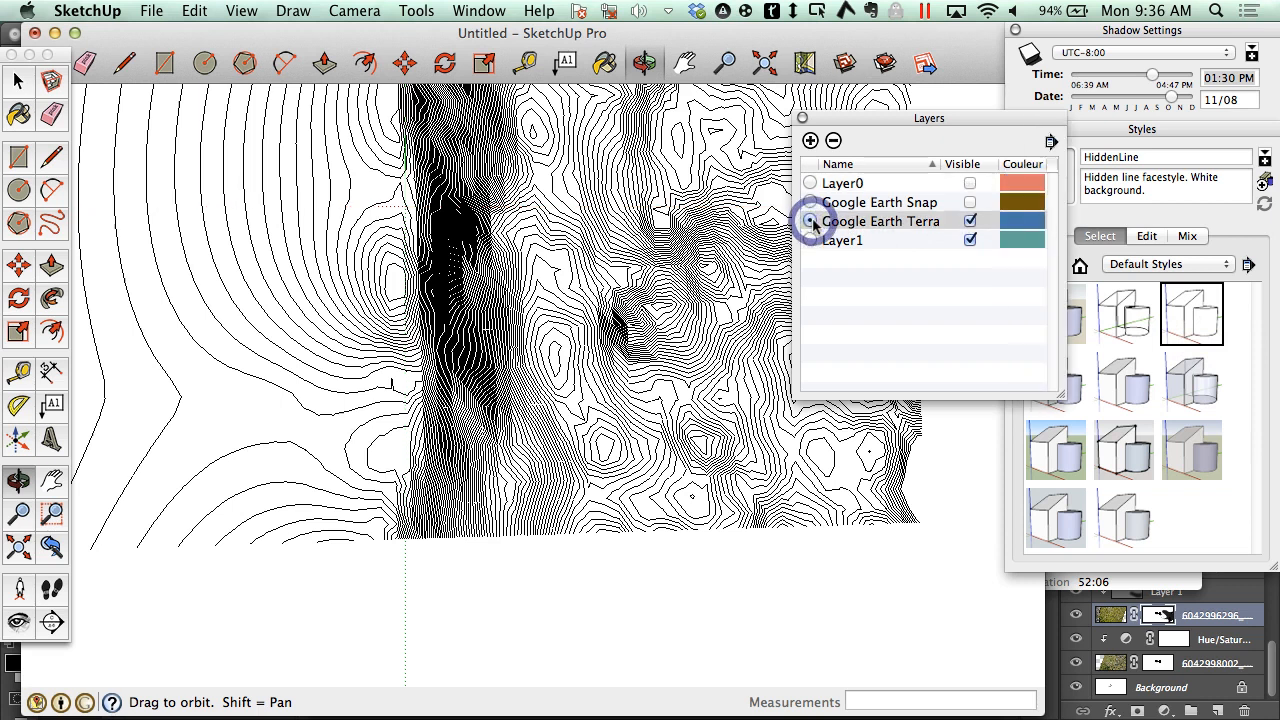
Make Layer1 the current layer and draw a rectangle about 78' by 108' over the steep contours
{"action": "left_click", "coordinate": [813, 239]}
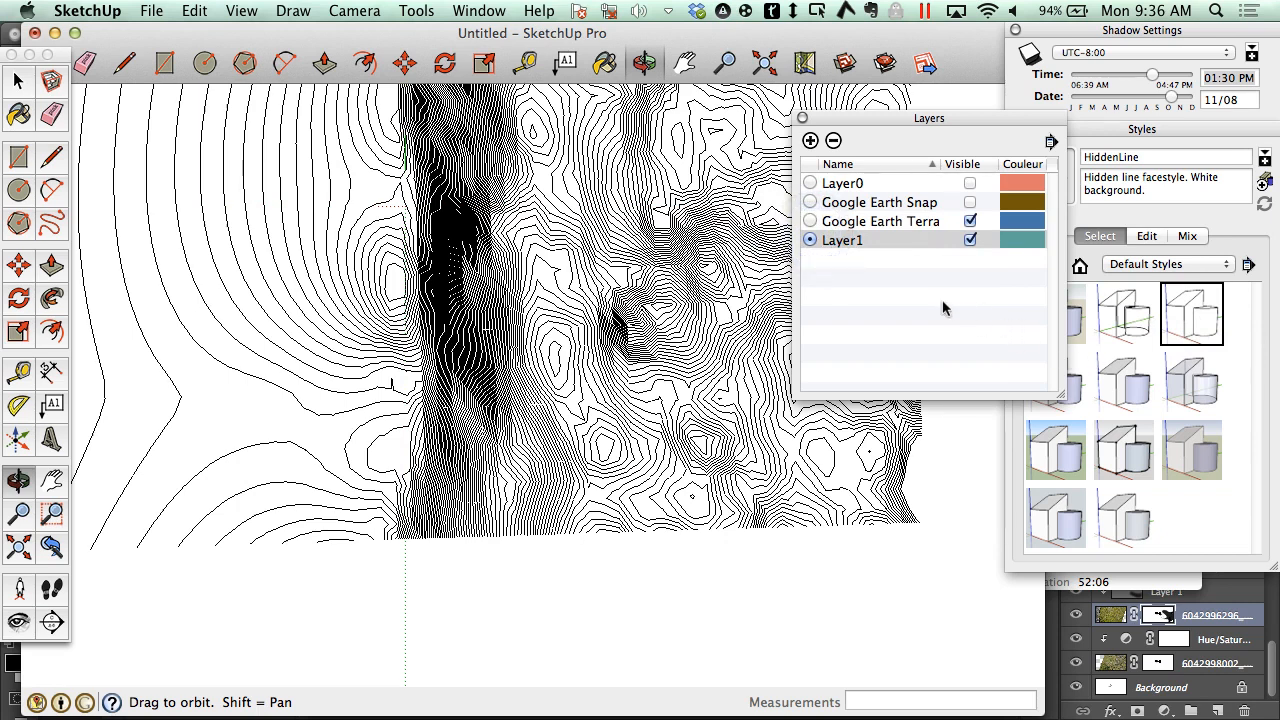
{"action": "left_click", "coordinate": [20, 155]}
{"action": "scroll", "coordinate": [435, 195], "scroll_direction": "up", "scroll_amount": 5}
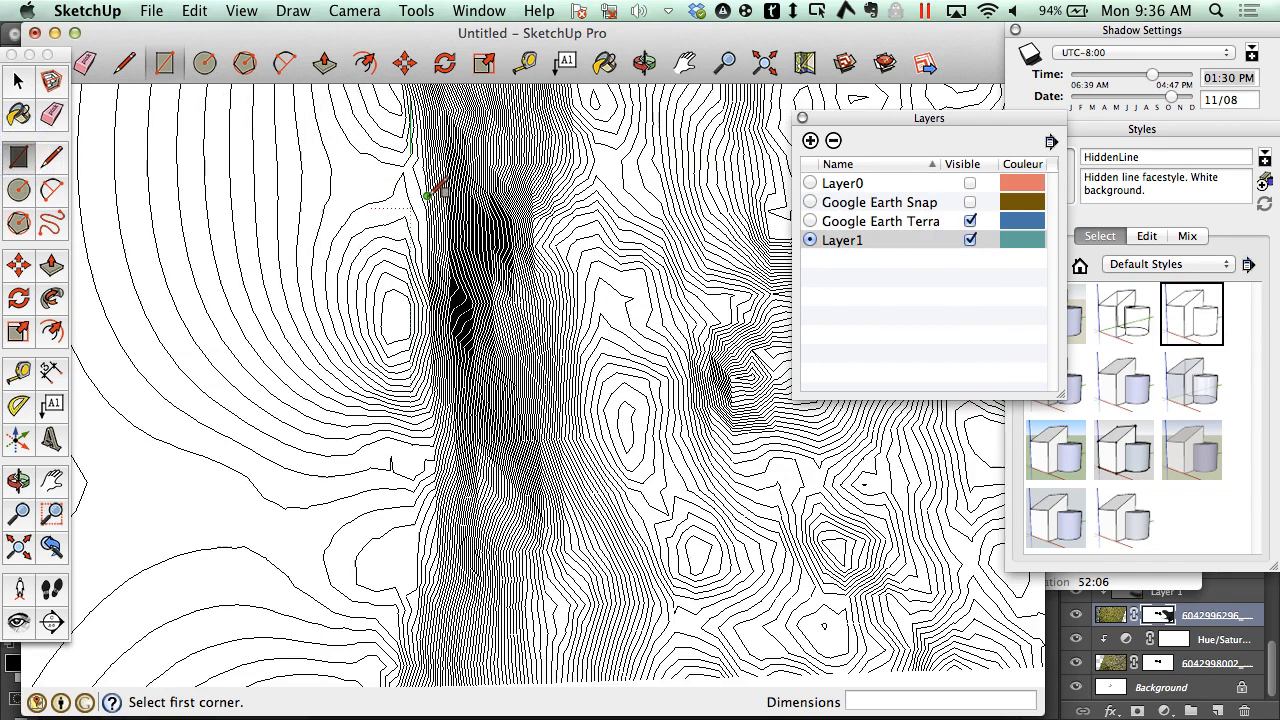
{"action": "scroll", "coordinate": [430, 195], "scroll_direction": "up", "scroll_amount": 3}
{"action": "left_click", "coordinate": [404, 187]}
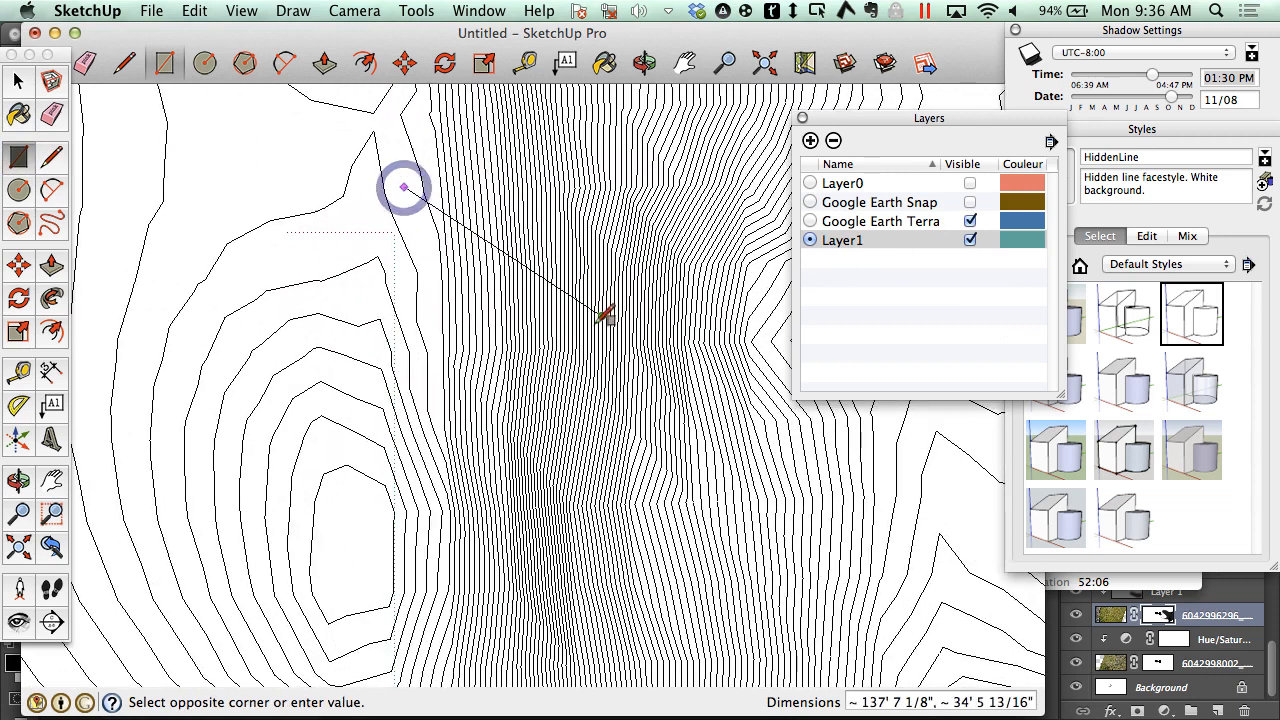
{"action": "left_click", "coordinate": [583, 321]}
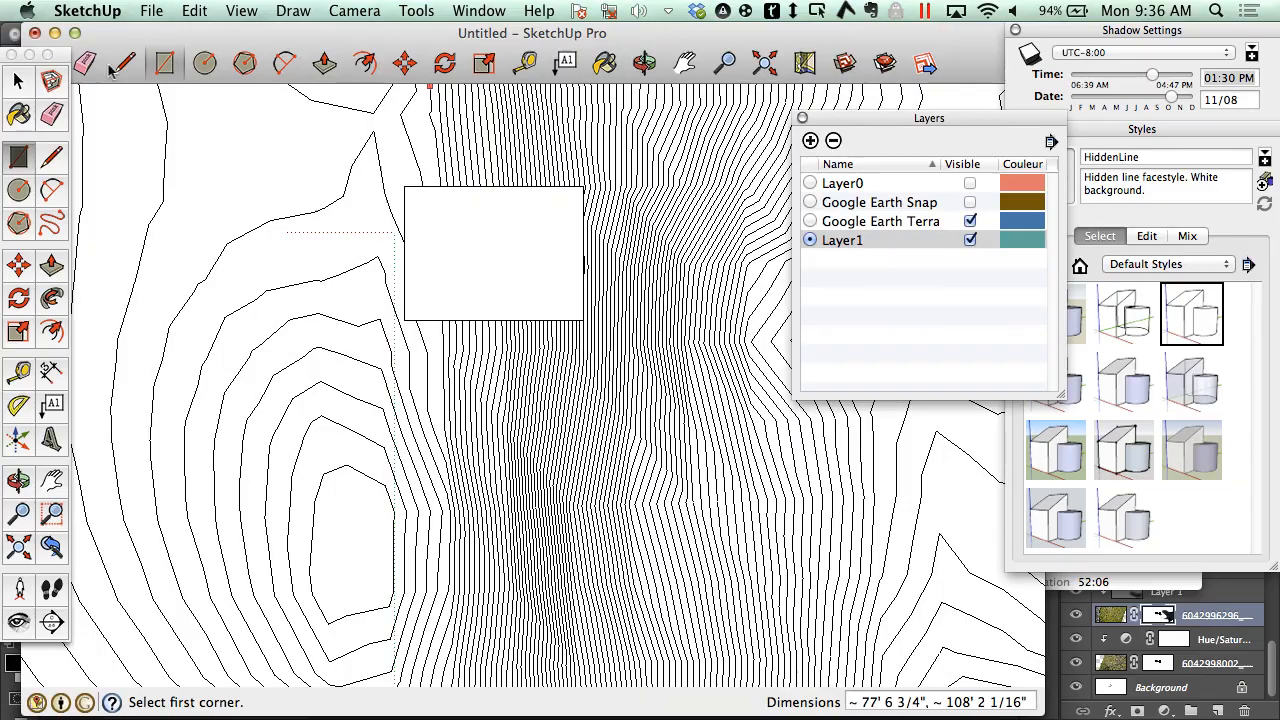
Delete the face of the rectangle just drawn over the contours
{"action": "left_click", "coordinate": [646, 62]}
{"action": "left_click_drag", "start_coordinate": [471, 253], "coordinate": [484, 259]}
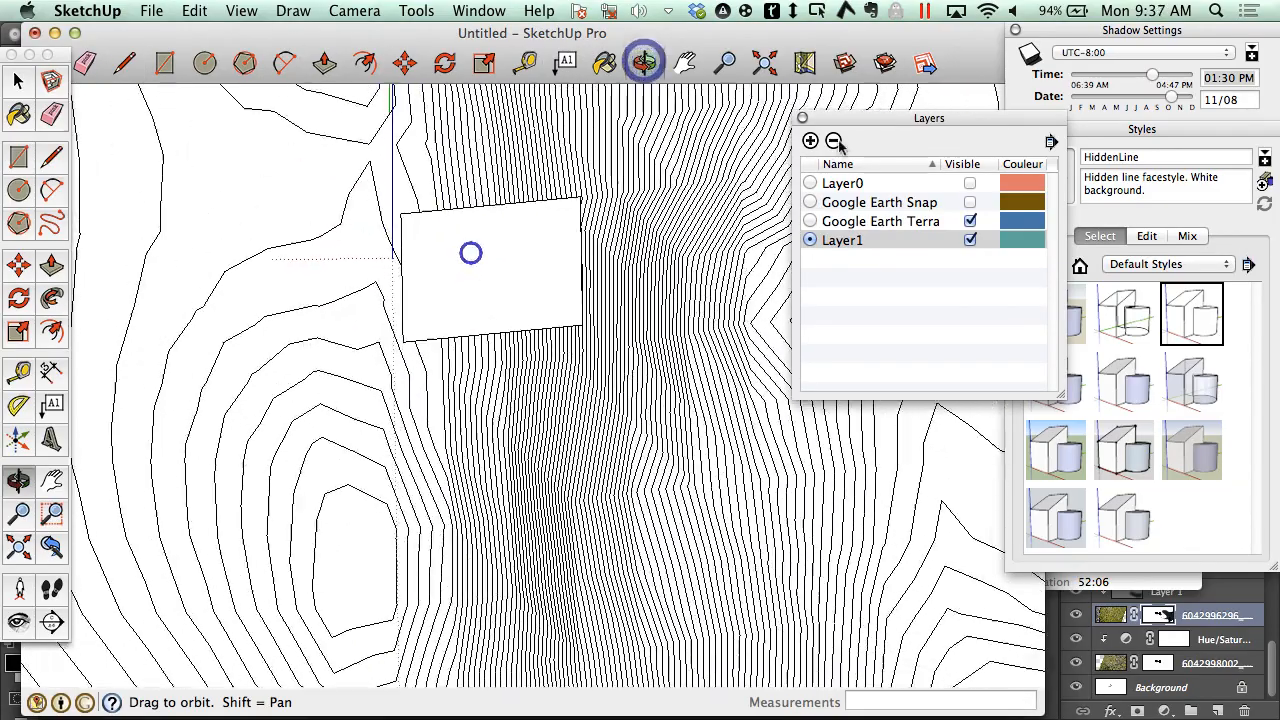
{"action": "left_click_drag", "start_coordinate": [449, 320], "coordinate": [323, 366]}
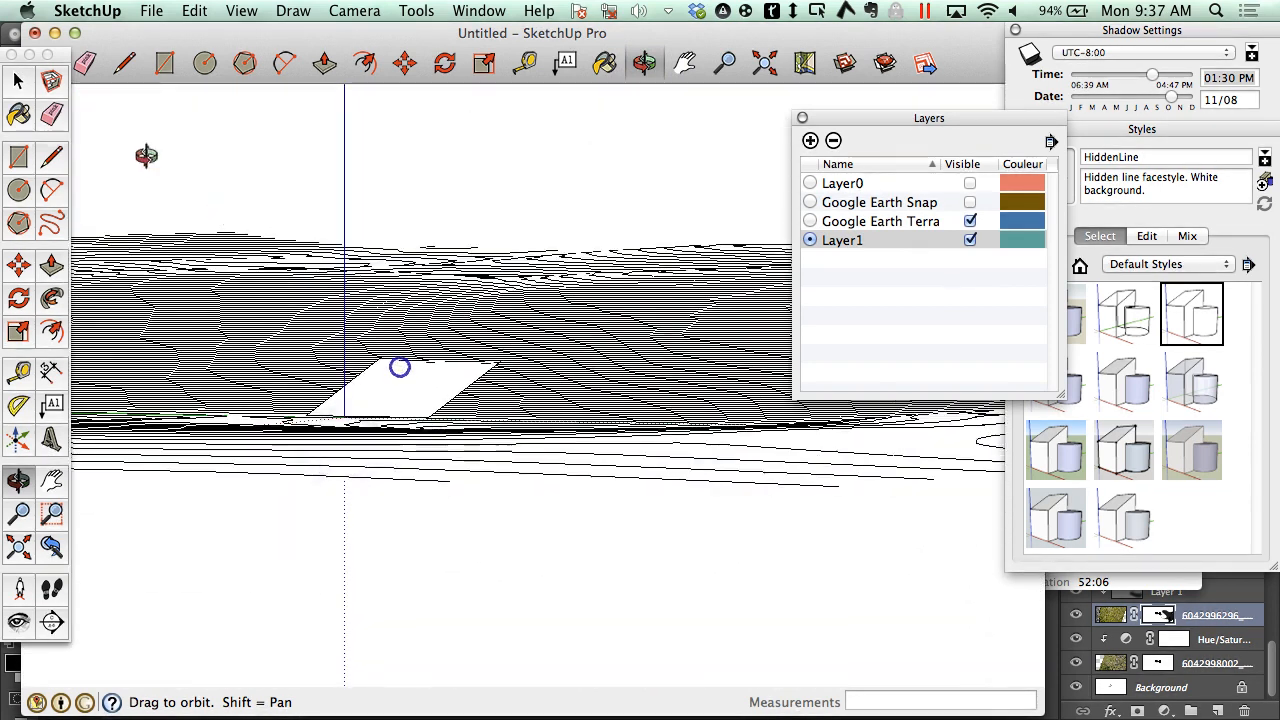
{"action": "key", "text": "space"}
{"action": "left_click", "coordinate": [394, 382]}
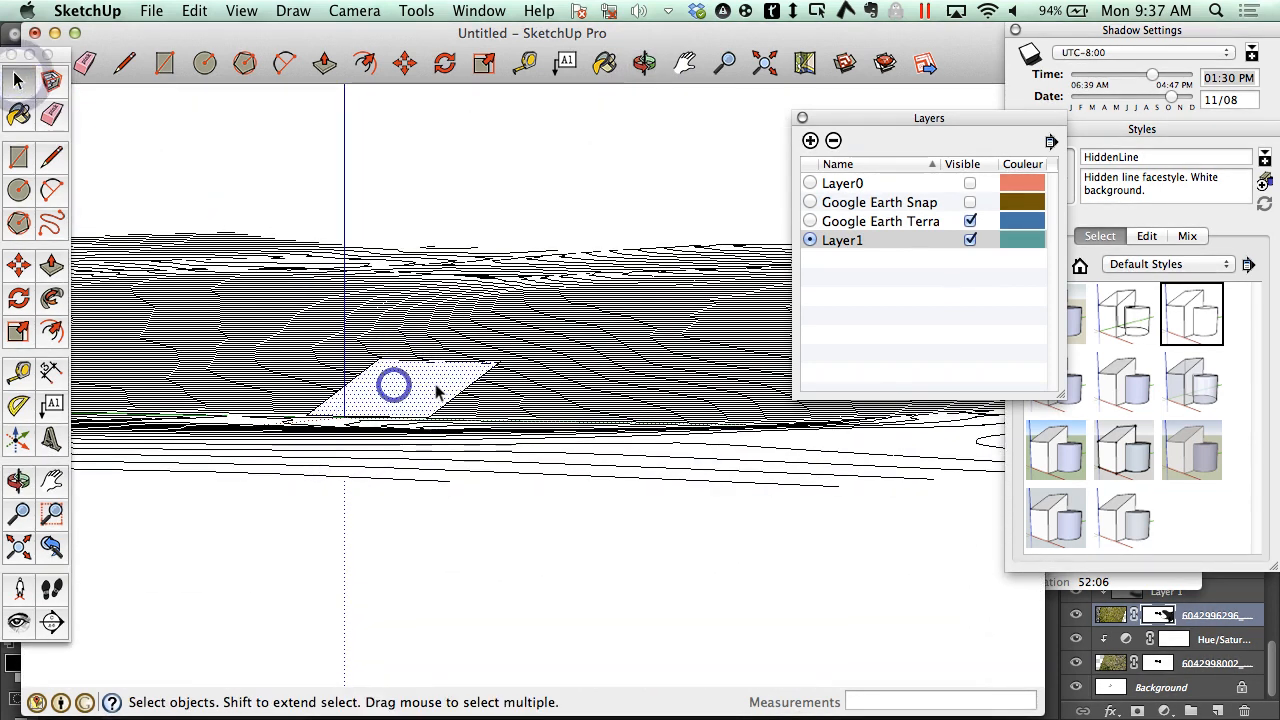
{"action": "key", "text": "Delete"}
{"action": "scroll", "coordinate": [422, 384], "scroll_direction": "up", "scroll_amount": 4}
{"action": "right_click", "coordinate": [420, 347]}
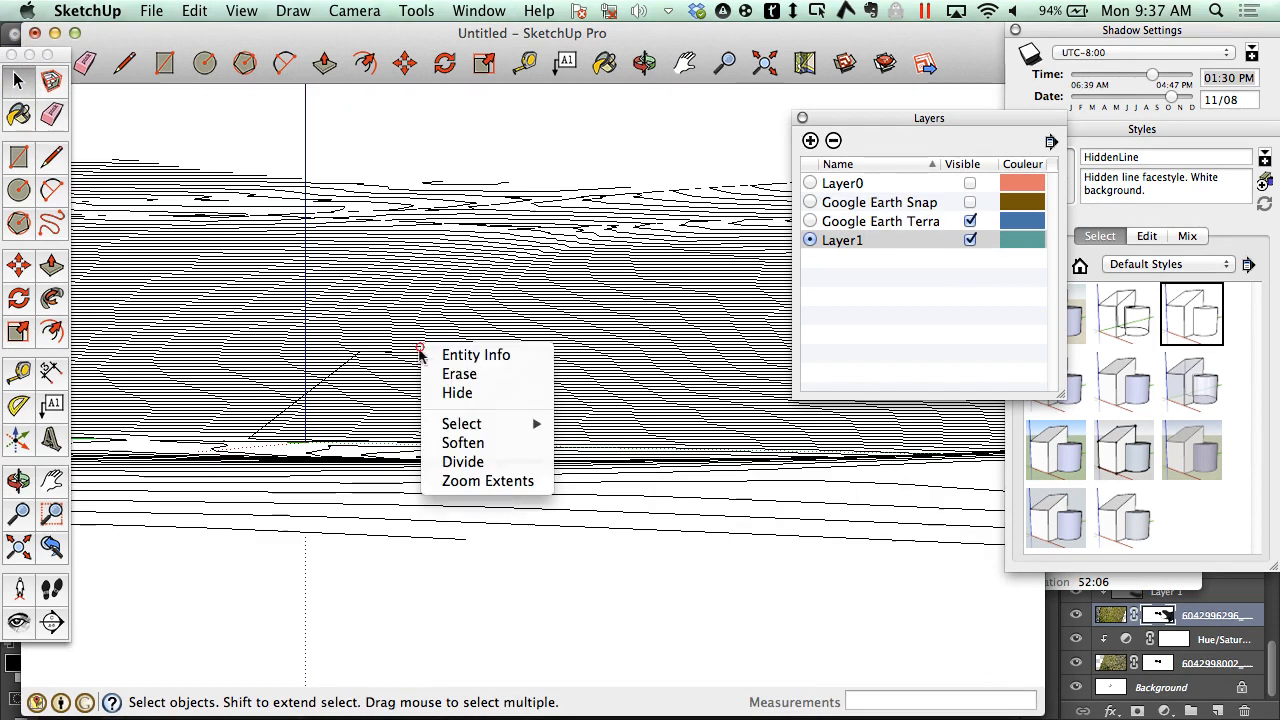
{"action": "left_click", "coordinate": [409, 394]}
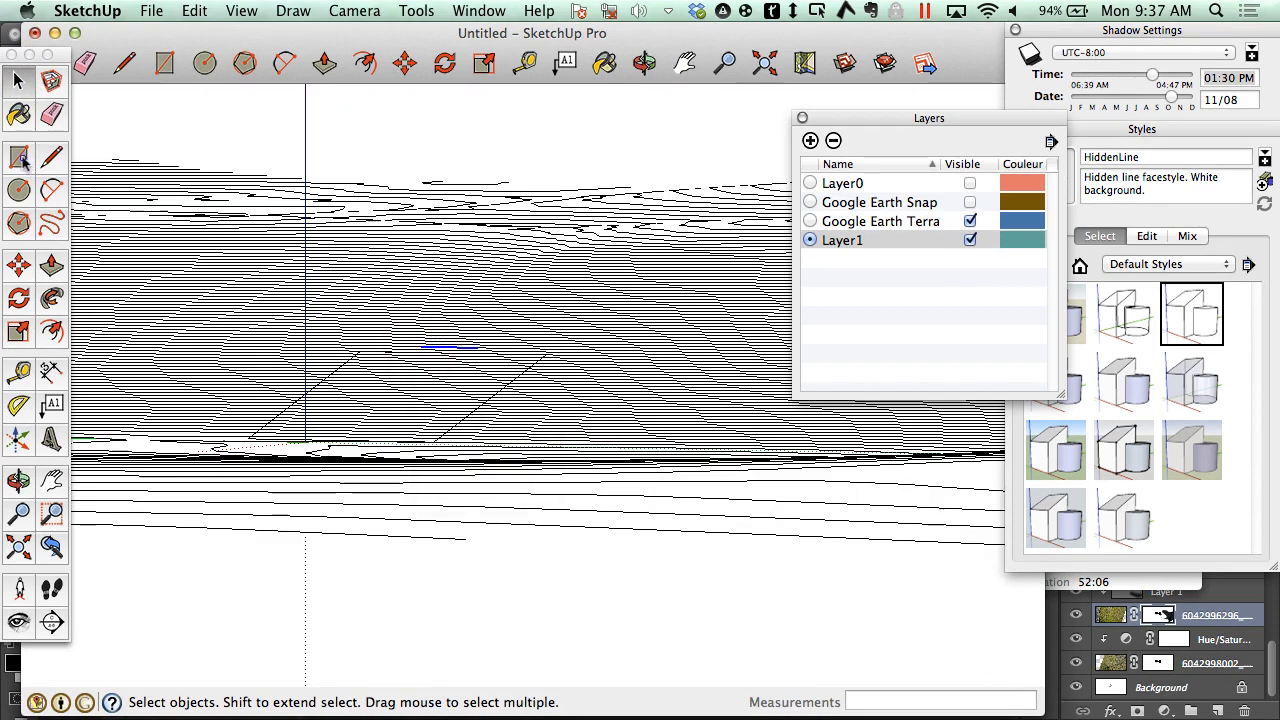
Hide the Google Earth terrain layer and draw a rectangle about 473' by 115' across the contours along the red axis
{"action": "left_click", "coordinate": [23, 157]}
{"action": "scroll", "coordinate": [190, 212], "scroll_direction": "up", "scroll_amount": 5}
{"action": "scroll", "coordinate": [240, 215], "scroll_direction": "down", "scroll_amount": 5}
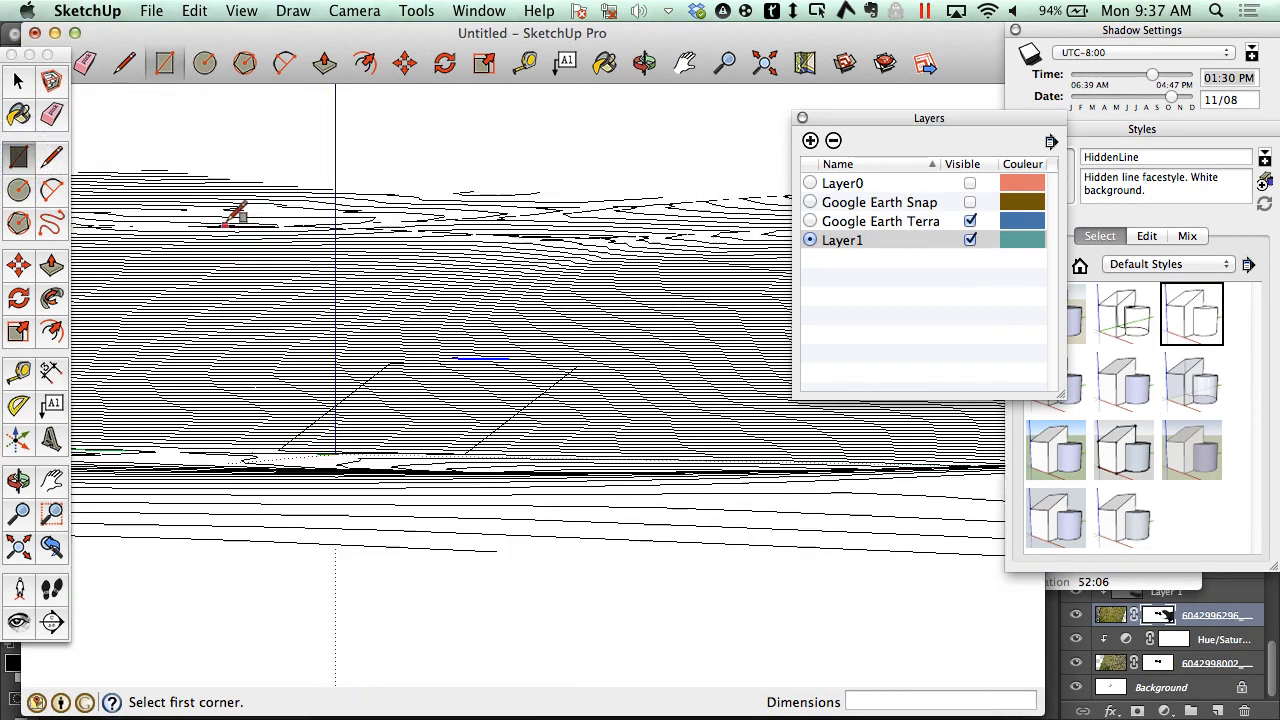
{"action": "left_click", "coordinate": [969, 221]}
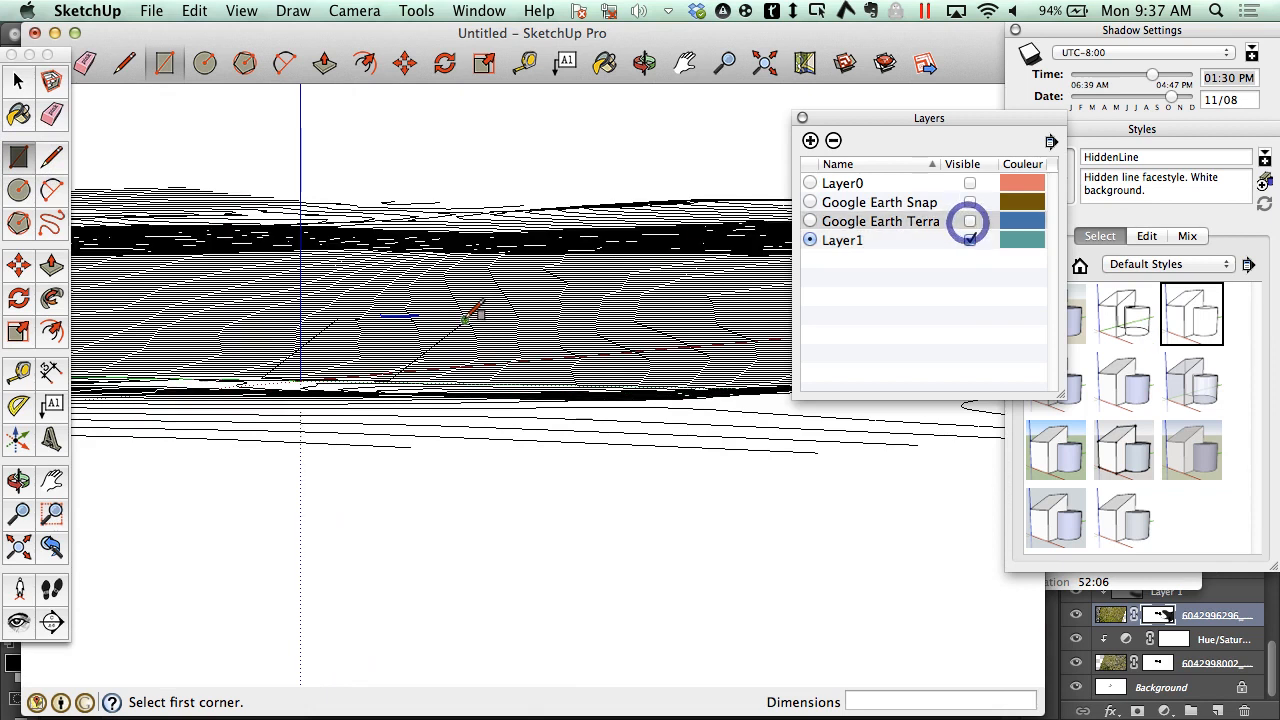
{"action": "left_click", "coordinate": [644, 63]}
{"action": "left_click_drag", "start_coordinate": [466, 279], "coordinate": [590, 242]}
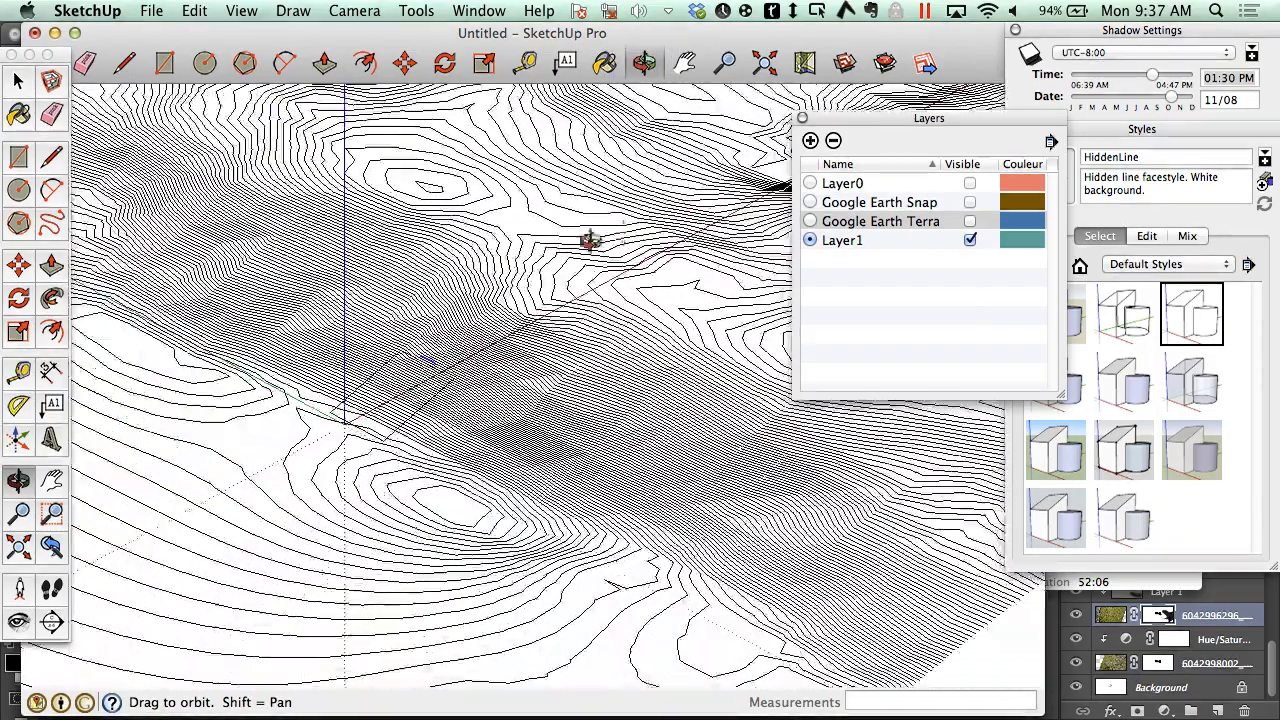
{"action": "left_click", "coordinate": [22, 156]}
{"action": "left_click", "coordinate": [281, 428]}
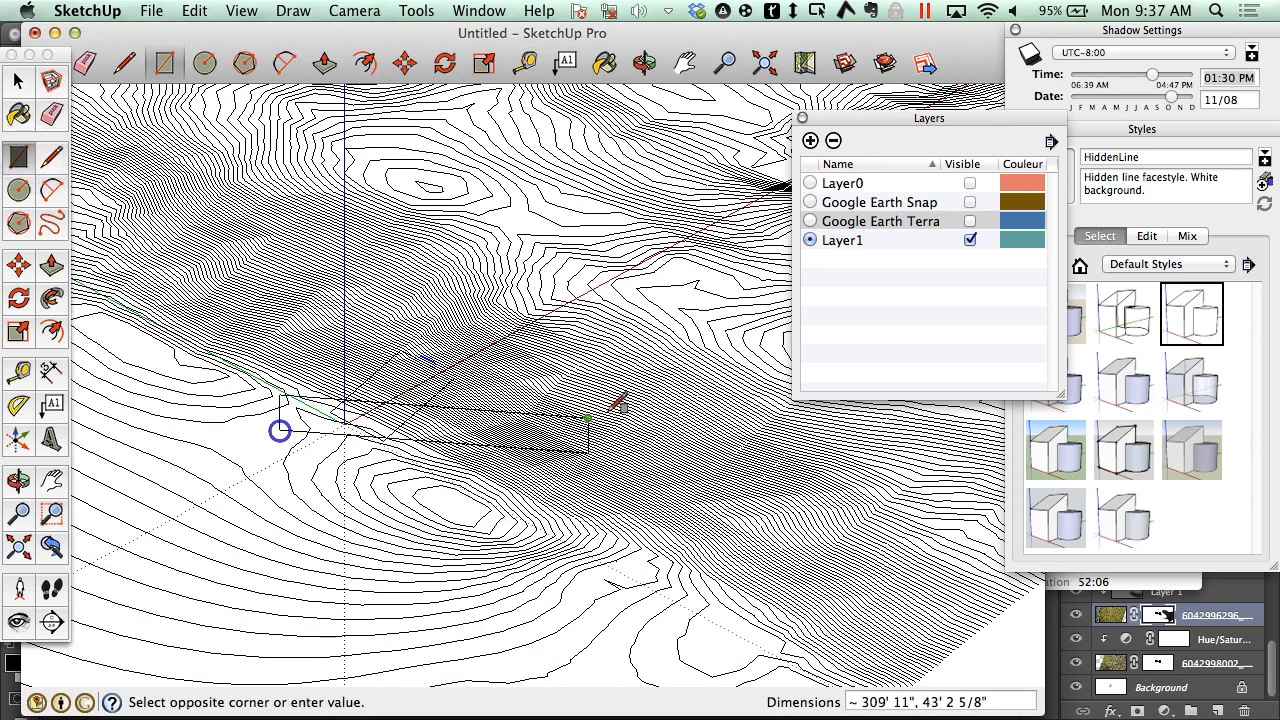
{"action": "scroll", "coordinate": [684, 297], "scroll_direction": "down", "scroll_amount": 1}
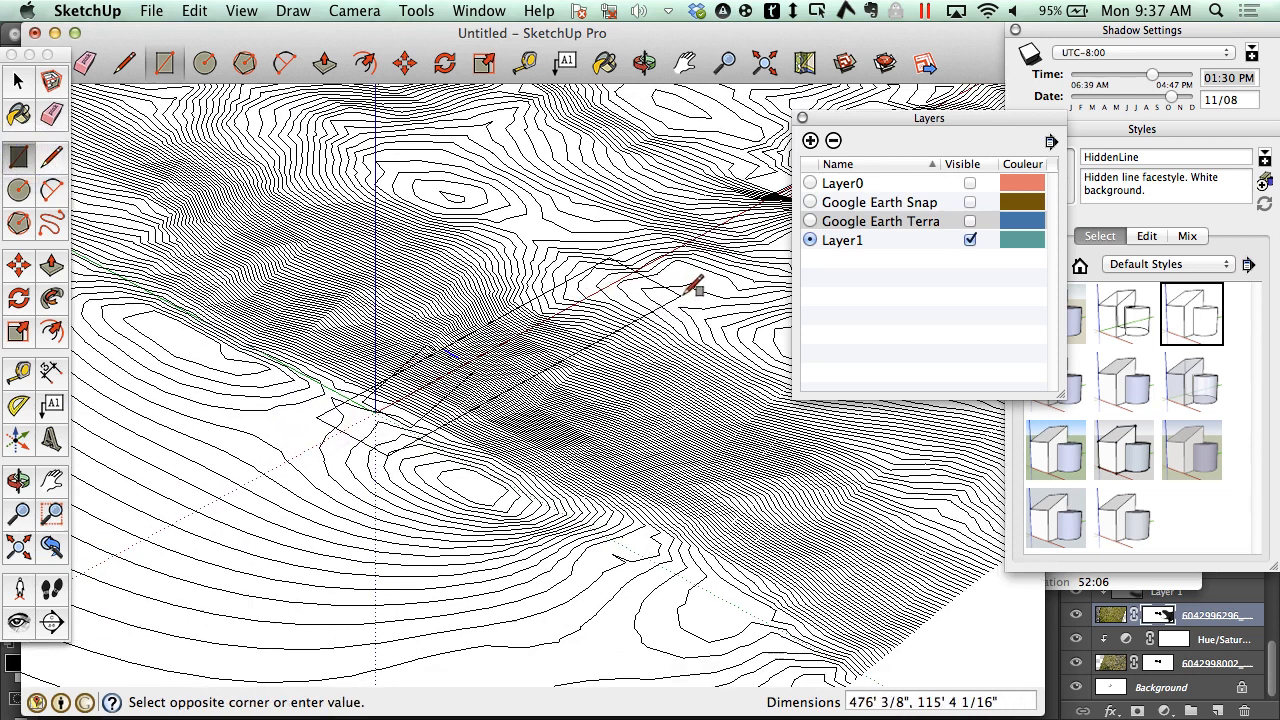
{"action": "left_click", "coordinate": [681, 298]}
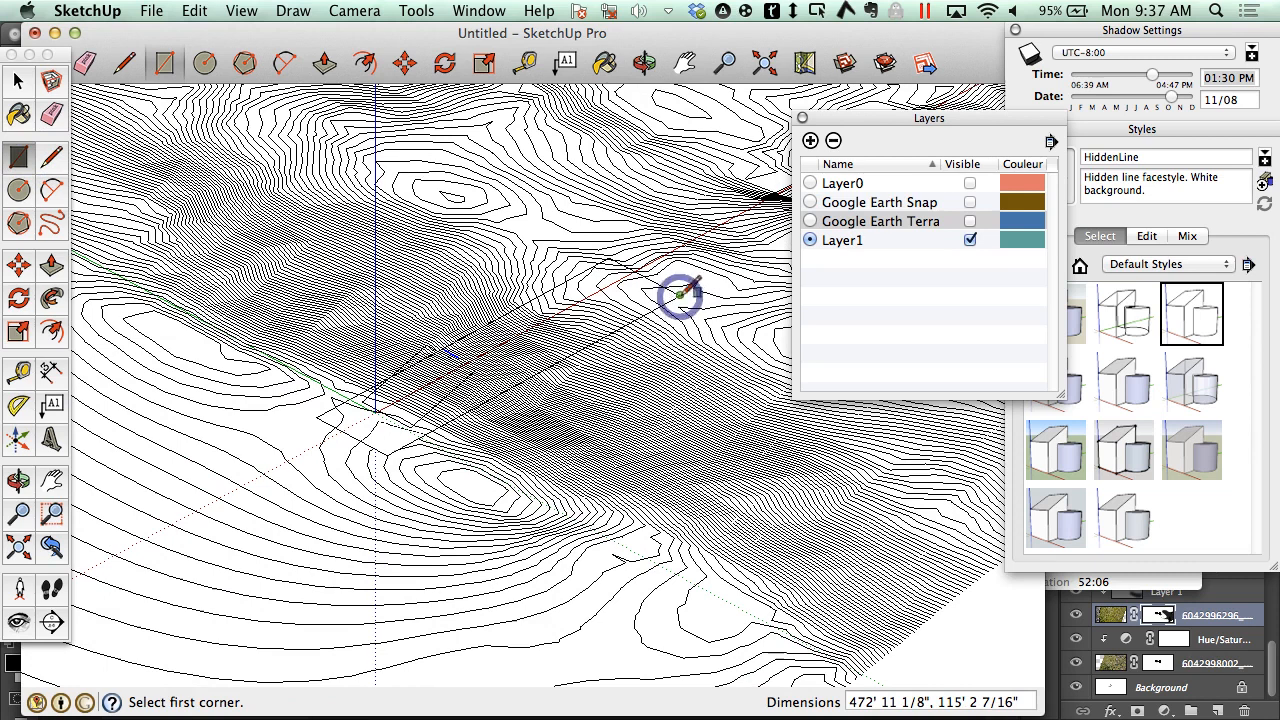
Push/Pull the long rectangle into a tall solid box standing up through the contours
{"action": "left_click", "coordinate": [18, 81]}
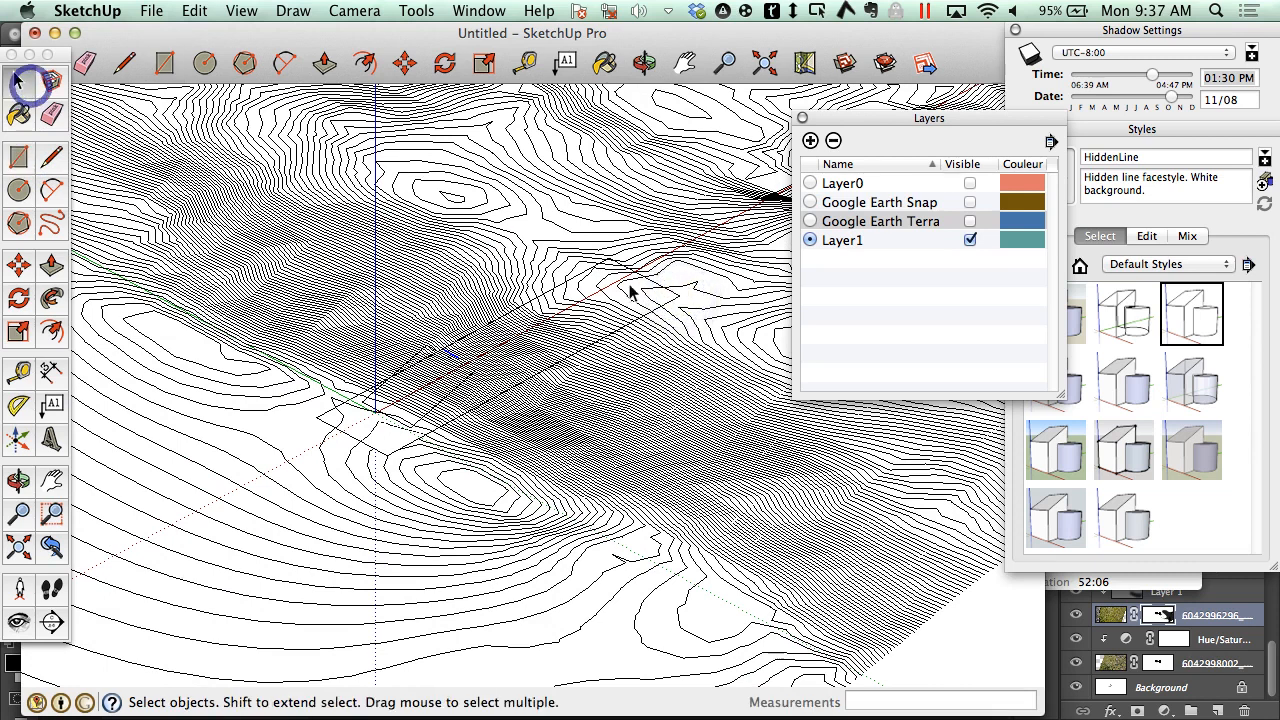
{"action": "left_click", "coordinate": [666, 298]}
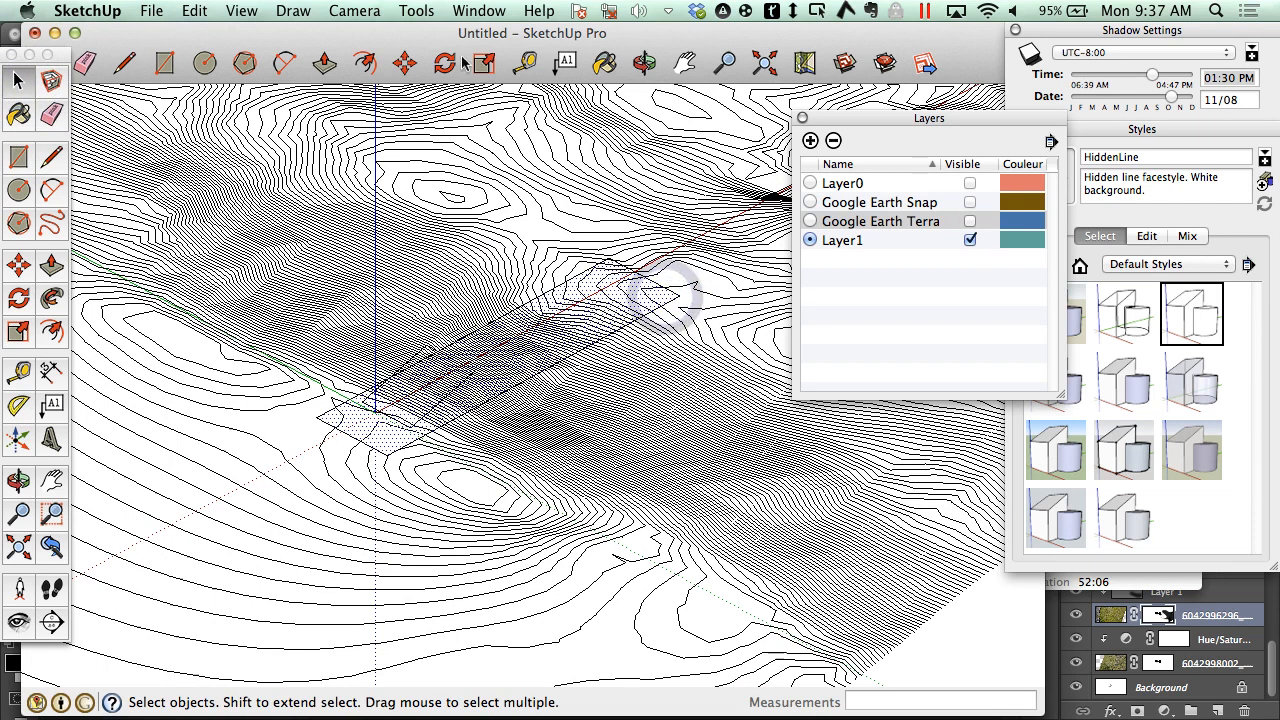
{"action": "left_click", "coordinate": [323, 65]}
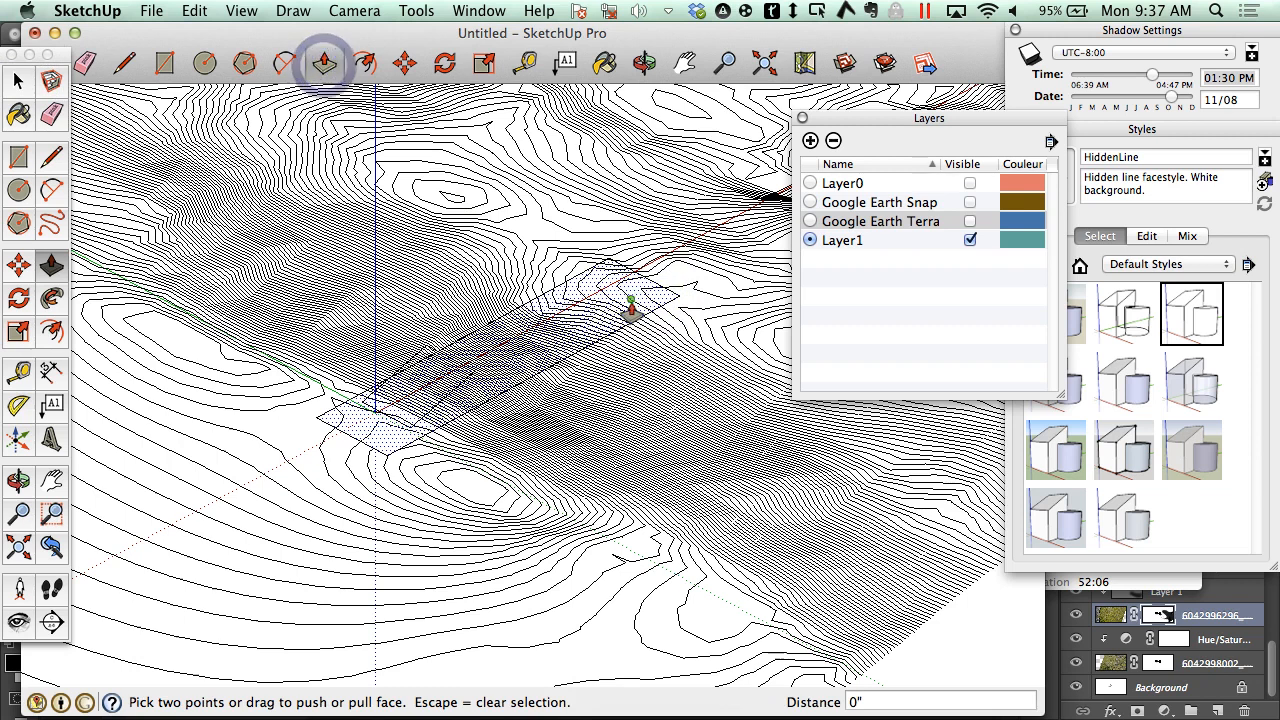
{"action": "left_click_drag", "start_coordinate": [636, 302], "coordinate": [585, 185]}
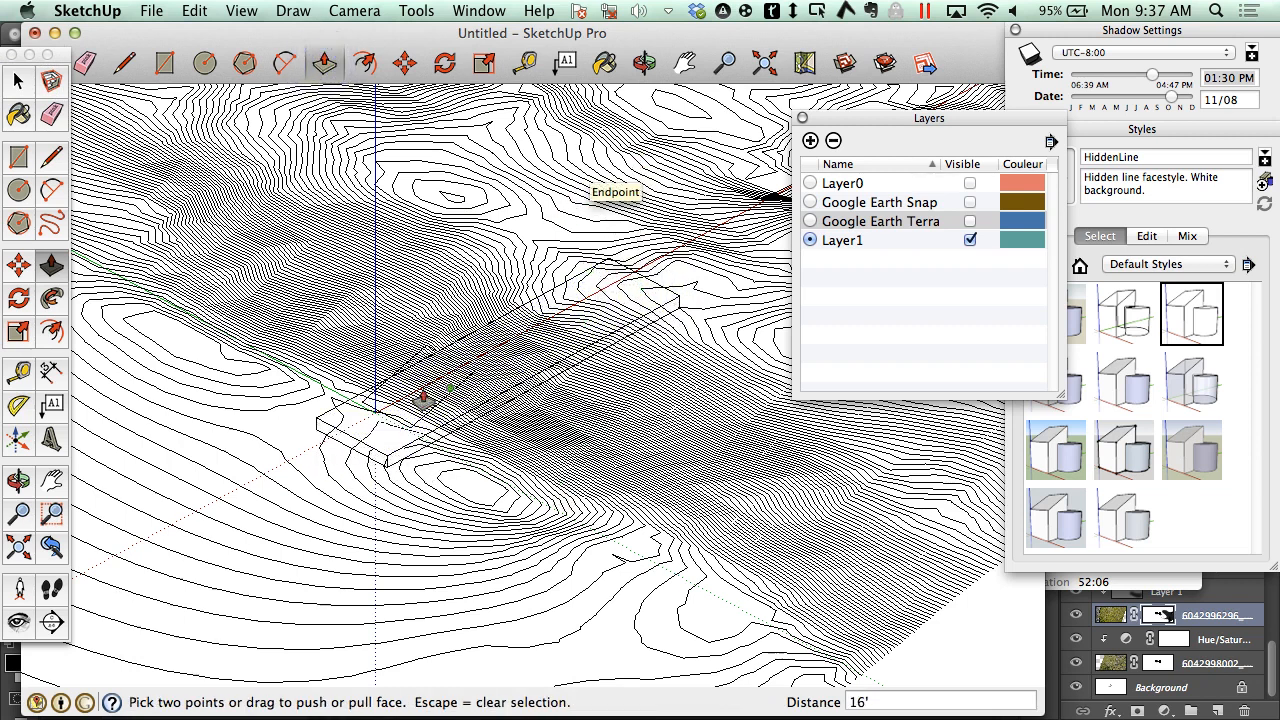
{"action": "left_click_drag", "start_coordinate": [387, 450], "coordinate": [418, 400]}
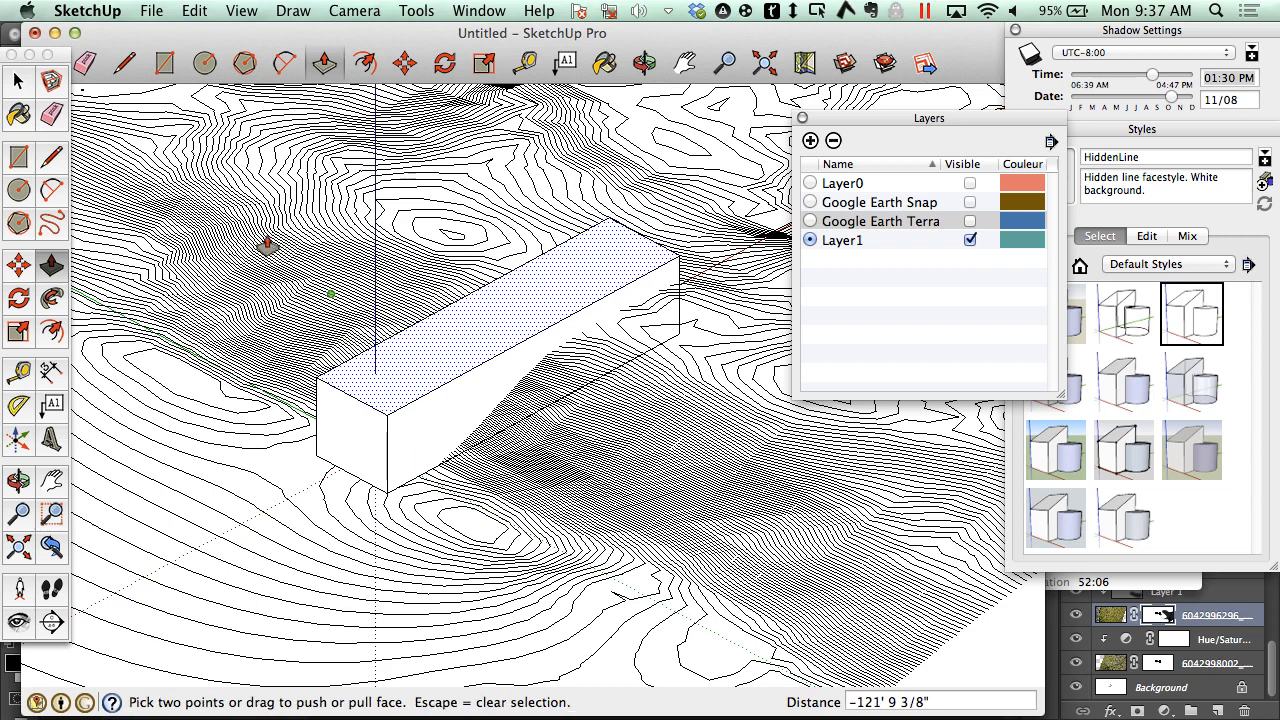
Switch the camera to the standard Top view
{"action": "left_click", "coordinate": [16, 84]}
{"action": "left_click", "coordinate": [293, 11]}
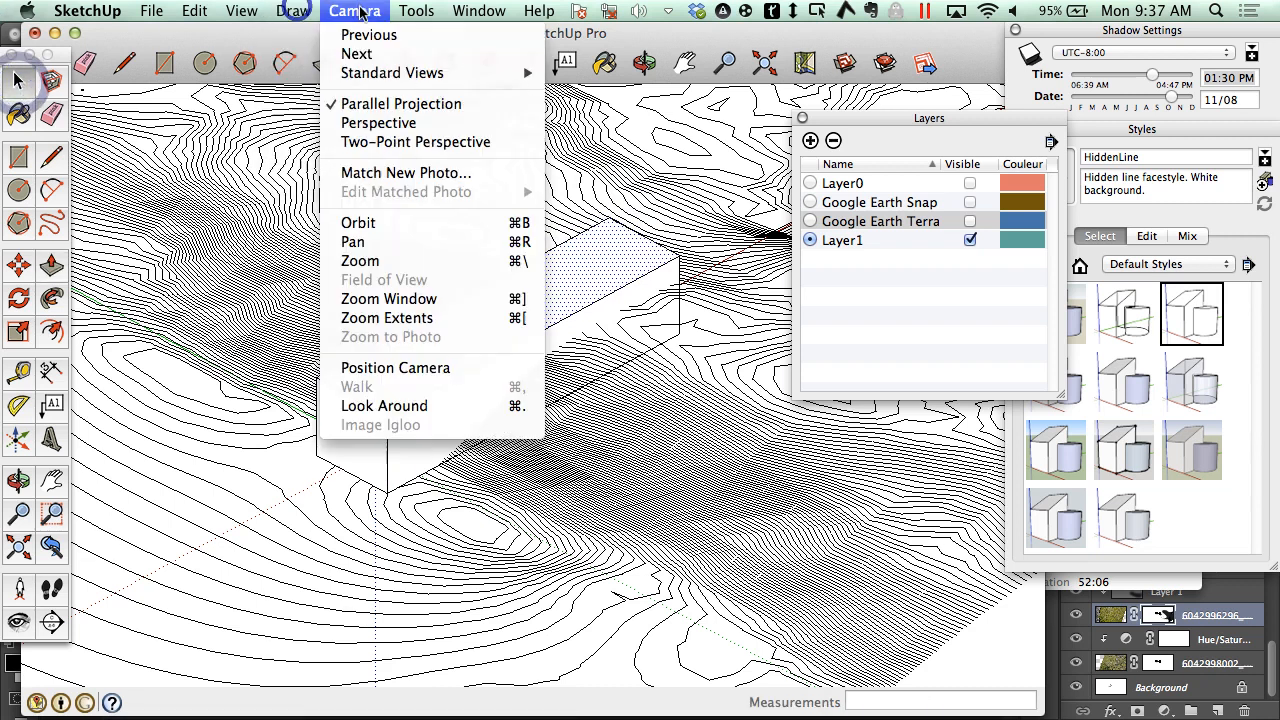
{"action": "mouse_move", "coordinate": [500, 73]}
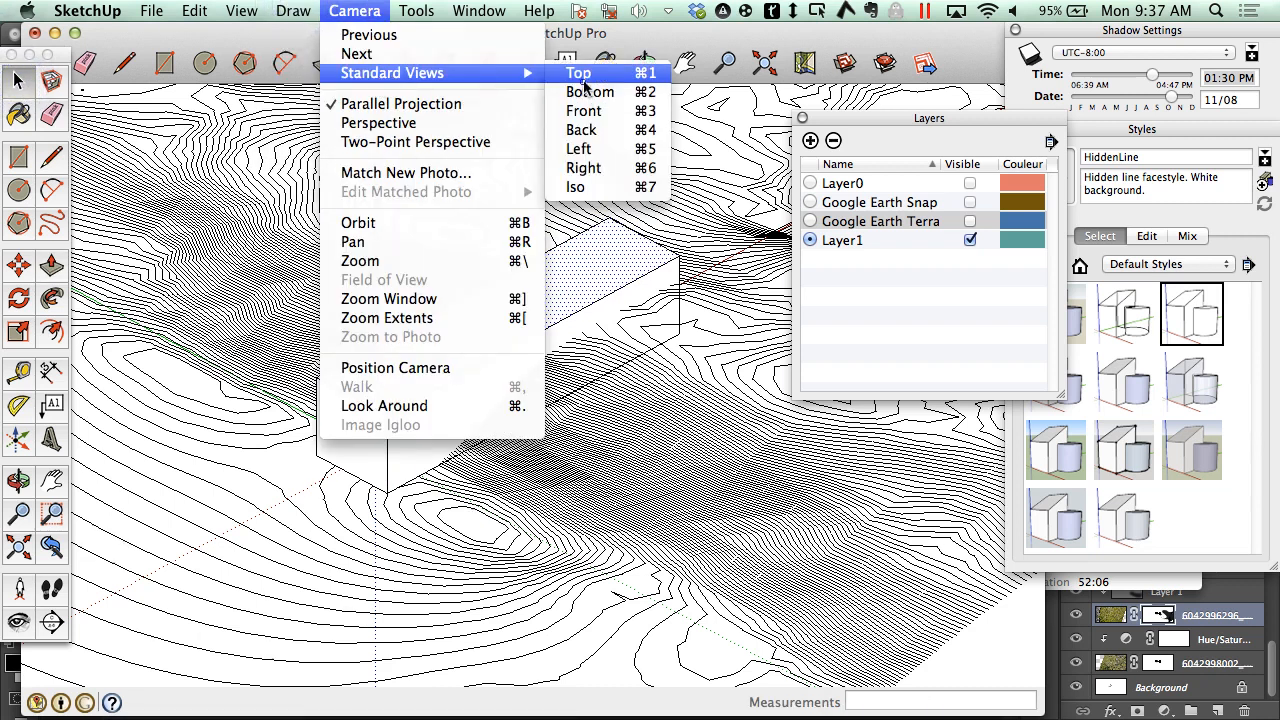
{"action": "left_click", "coordinate": [580, 73]}
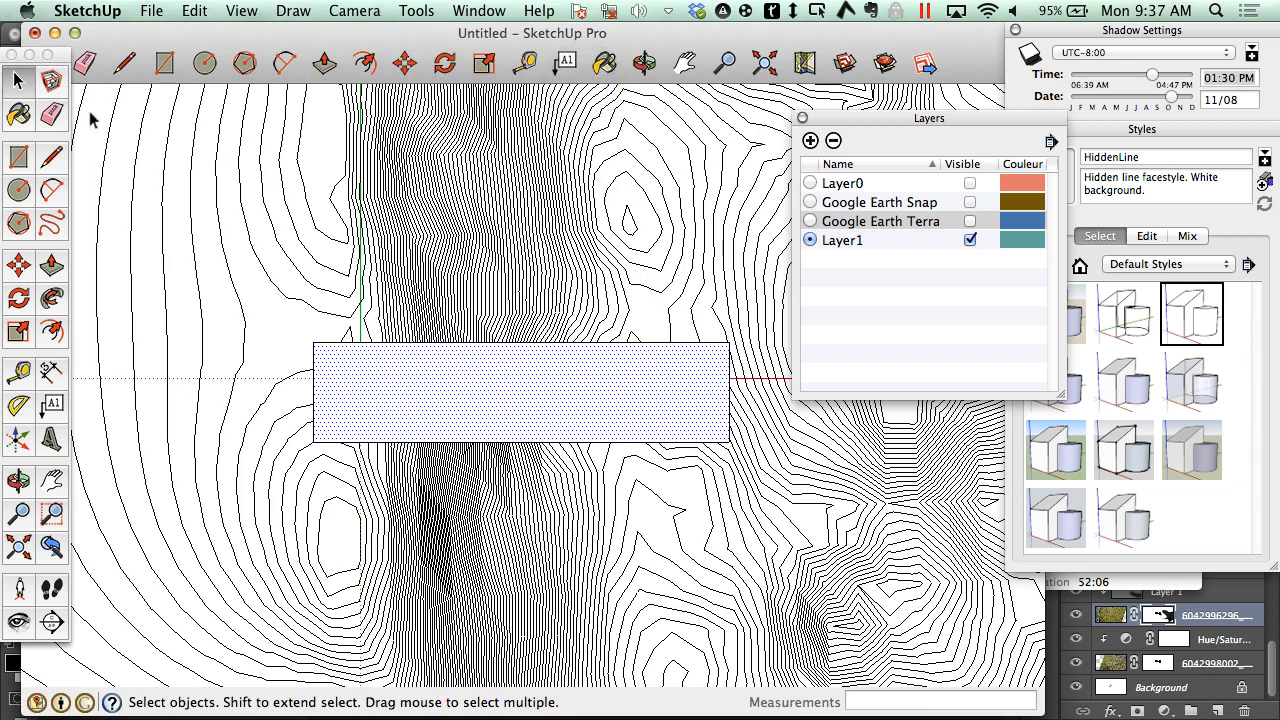
Turn on shadows so that the box casts its shadow in the plan view
{"action": "left_click", "coordinate": [178, 10]}
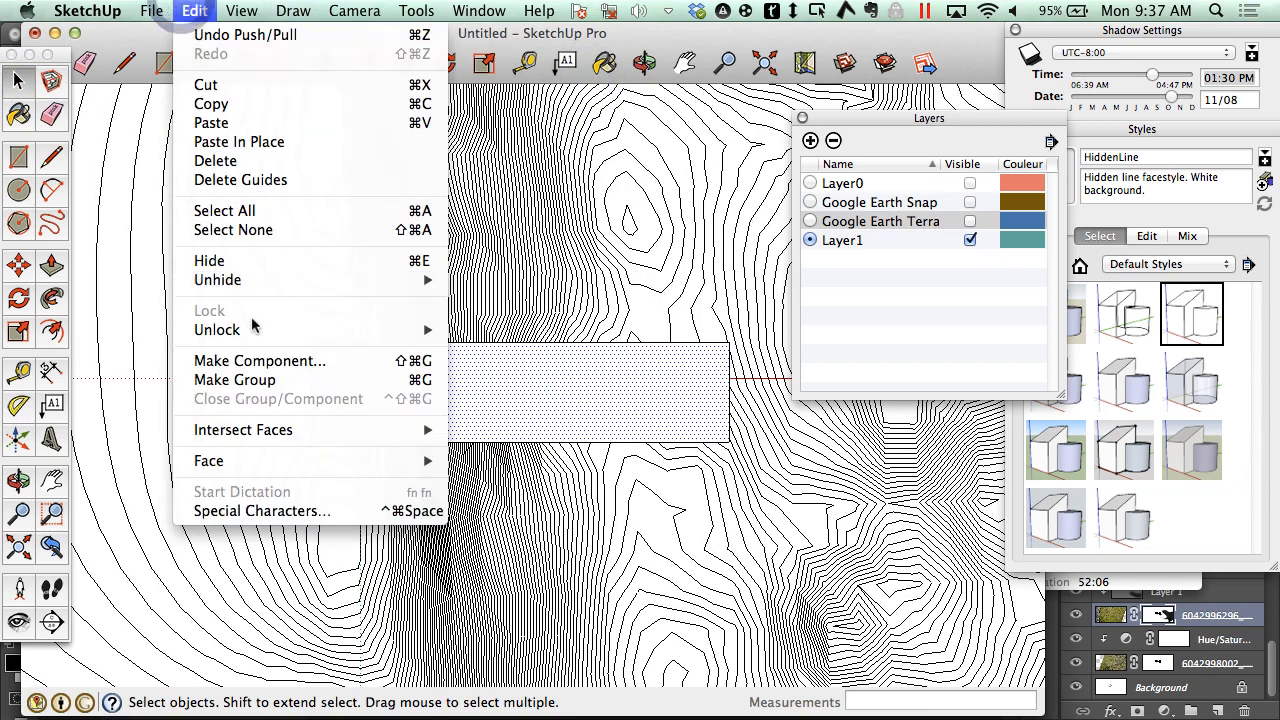
{"action": "mouse_move", "coordinate": [314, 331]}
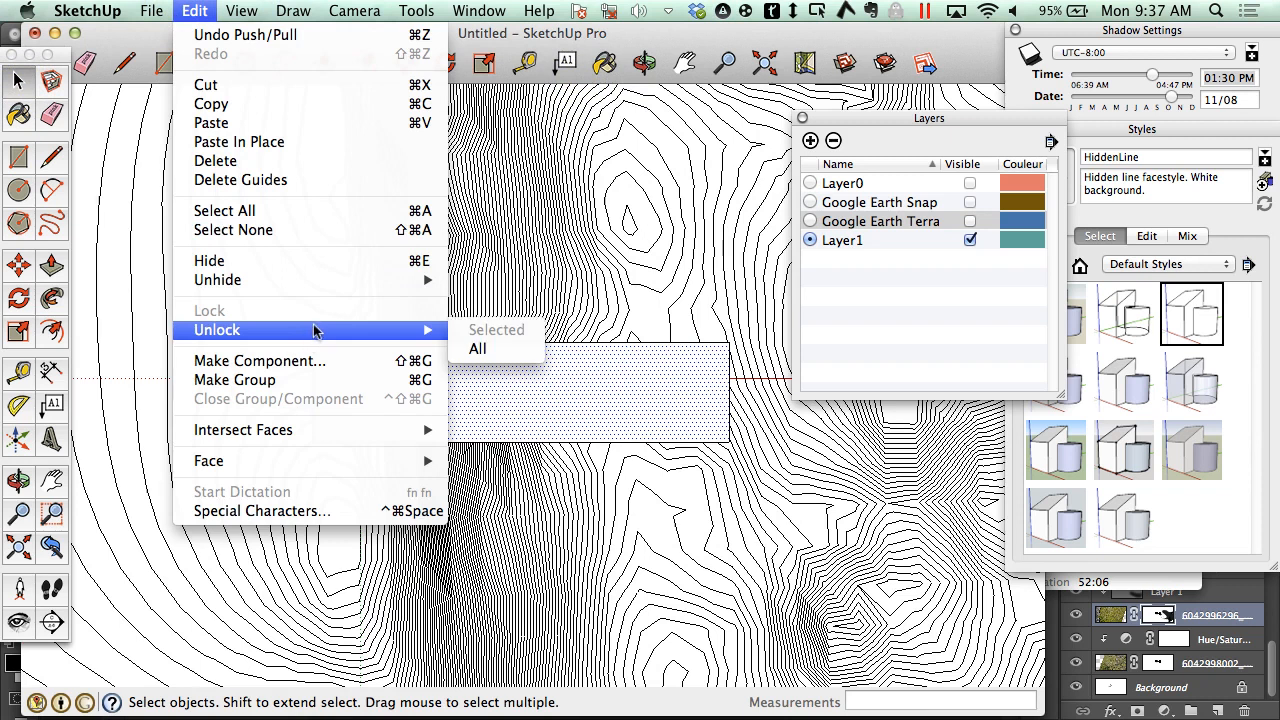
{"action": "mouse_move", "coordinate": [240, 10]}
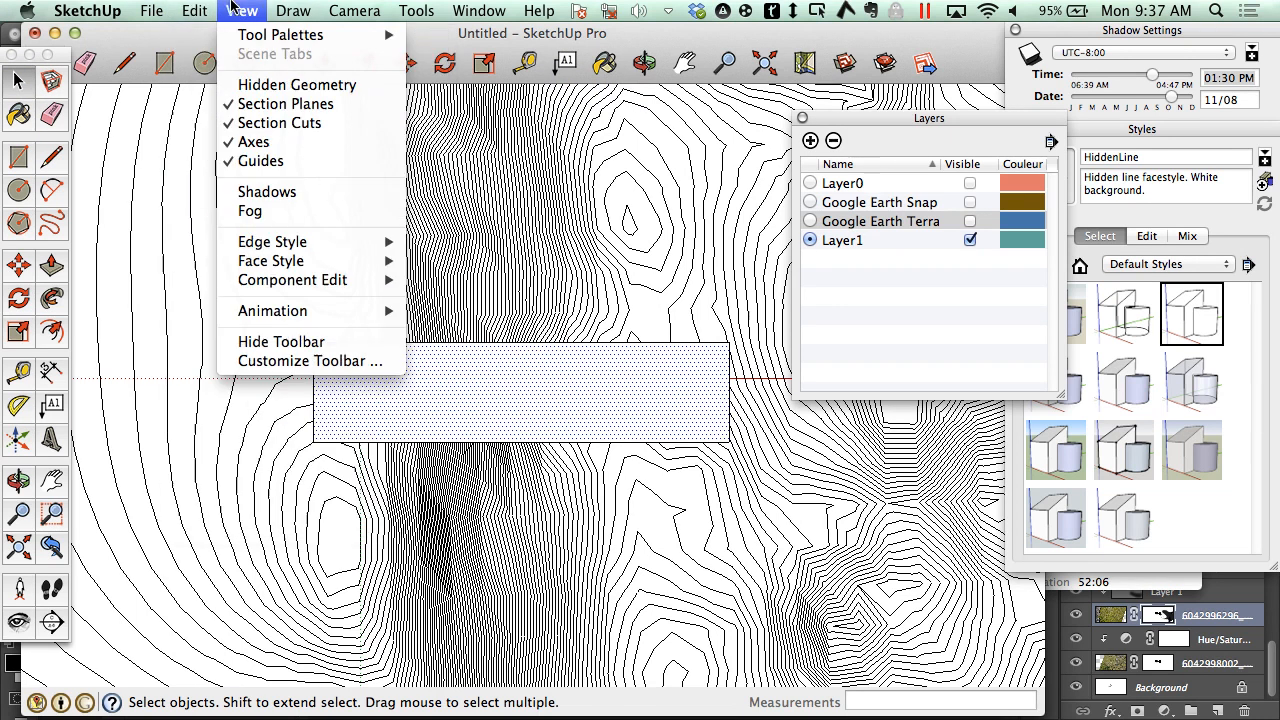
{"action": "left_click", "coordinate": [273, 191]}
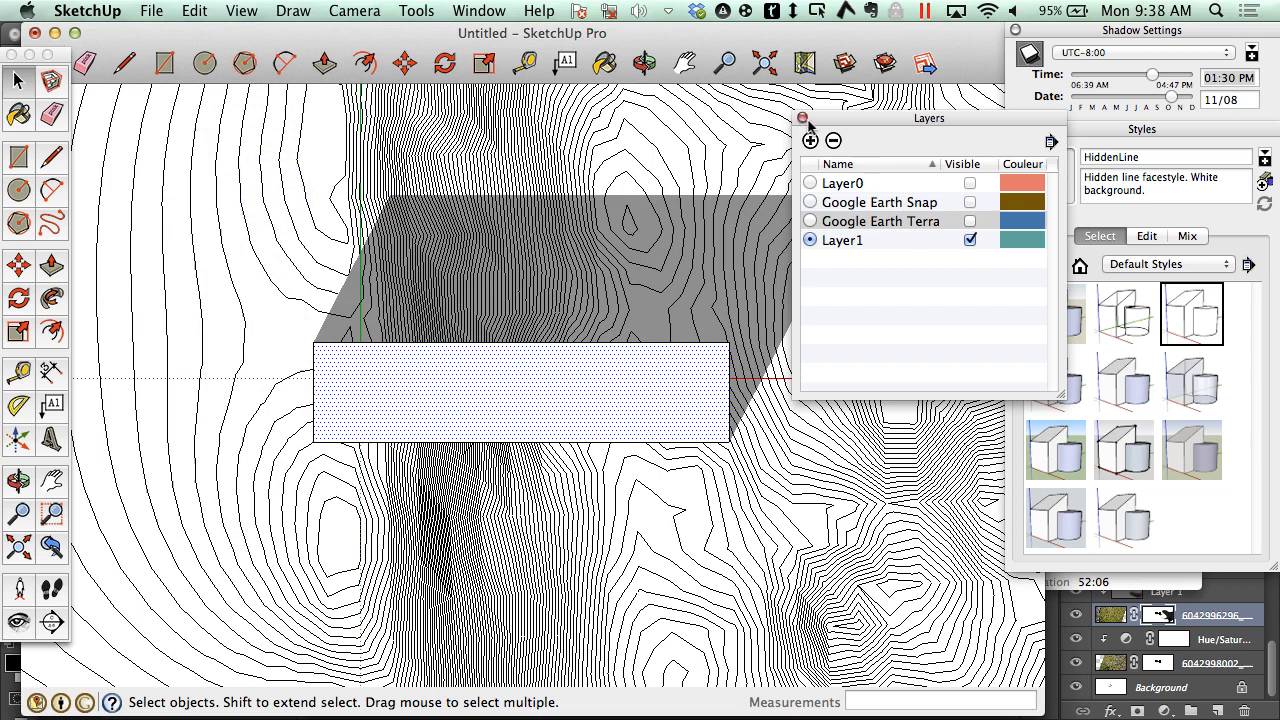
Move the layer list clear of the plan, show the Google Earth terrain layer, and try to hide Layer1
{"action": "left_click", "coordinate": [935, 120]}
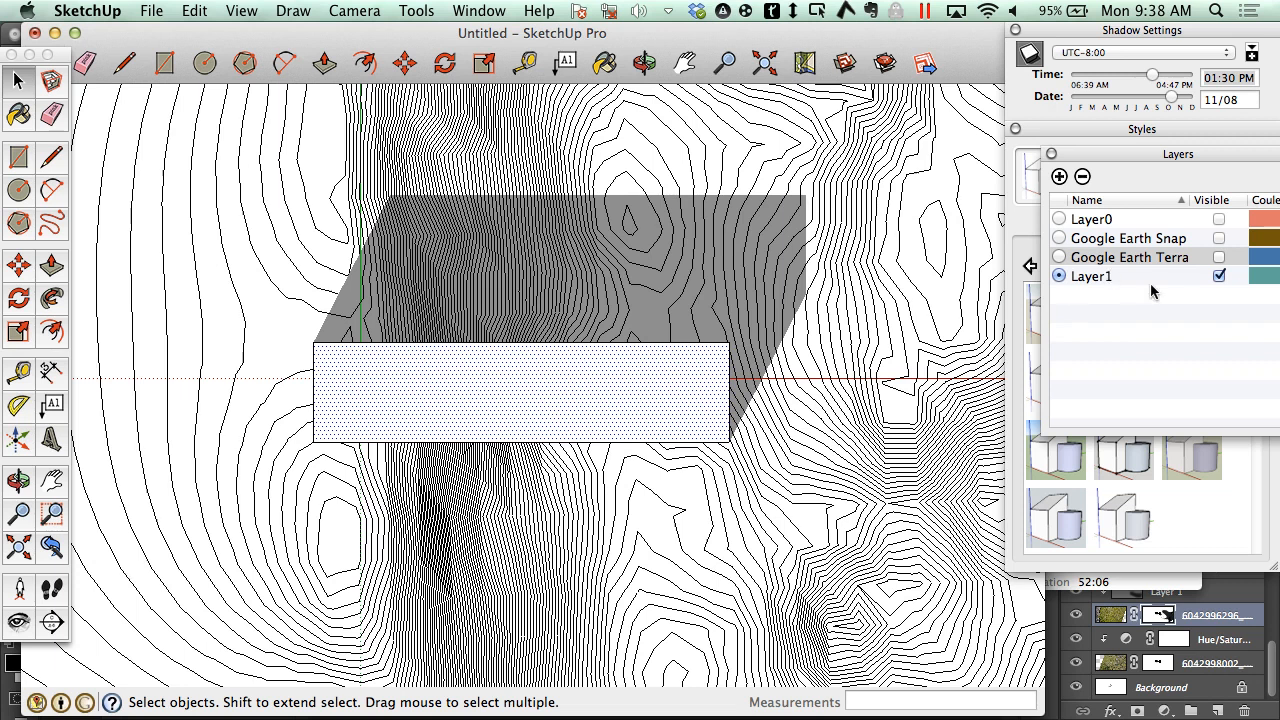
{"action": "left_click", "coordinate": [1219, 259]}
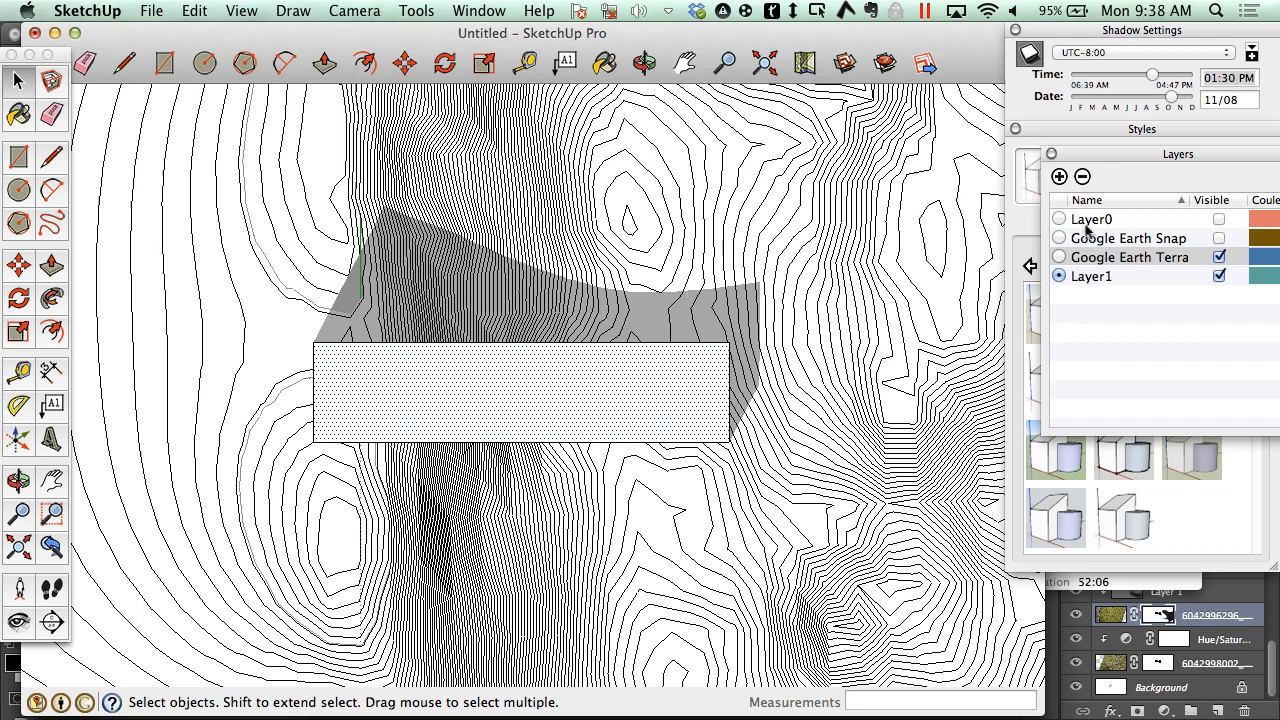
{"action": "left_click", "coordinate": [1218, 278]}
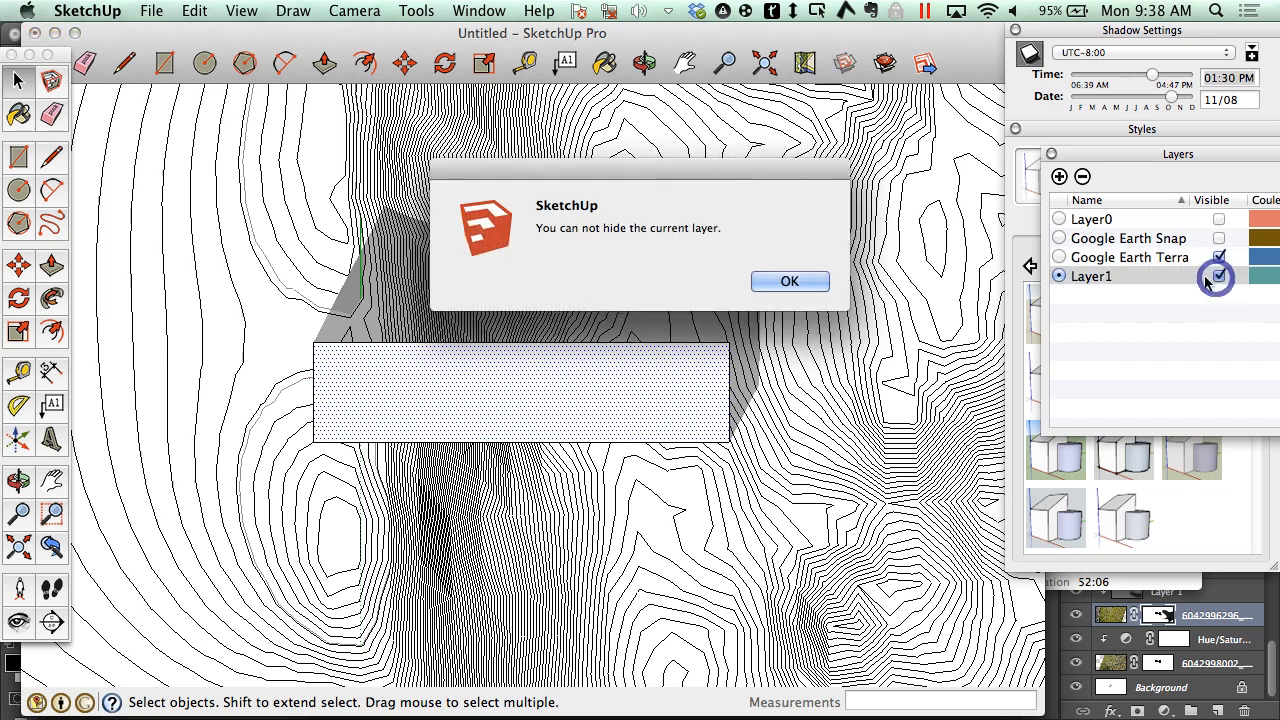
{"action": "left_click", "coordinate": [790, 282]}
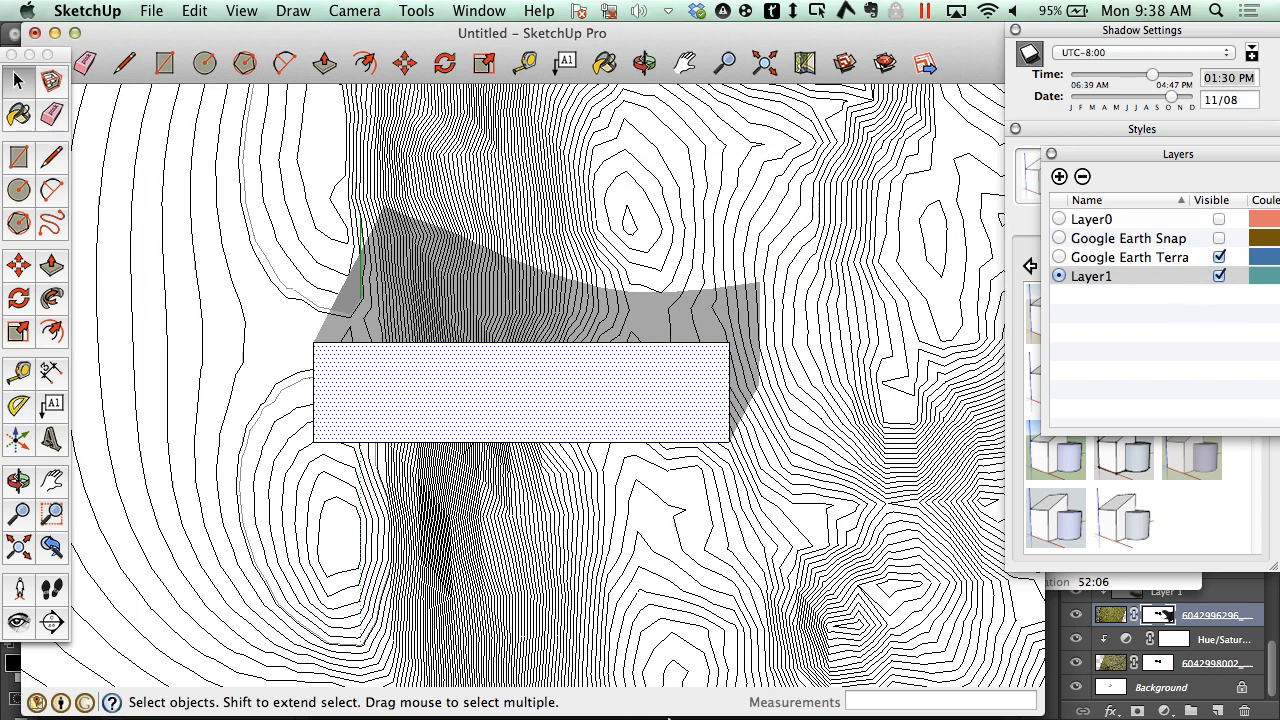
{"action": "mouse_move", "coordinate": [680, 702]}
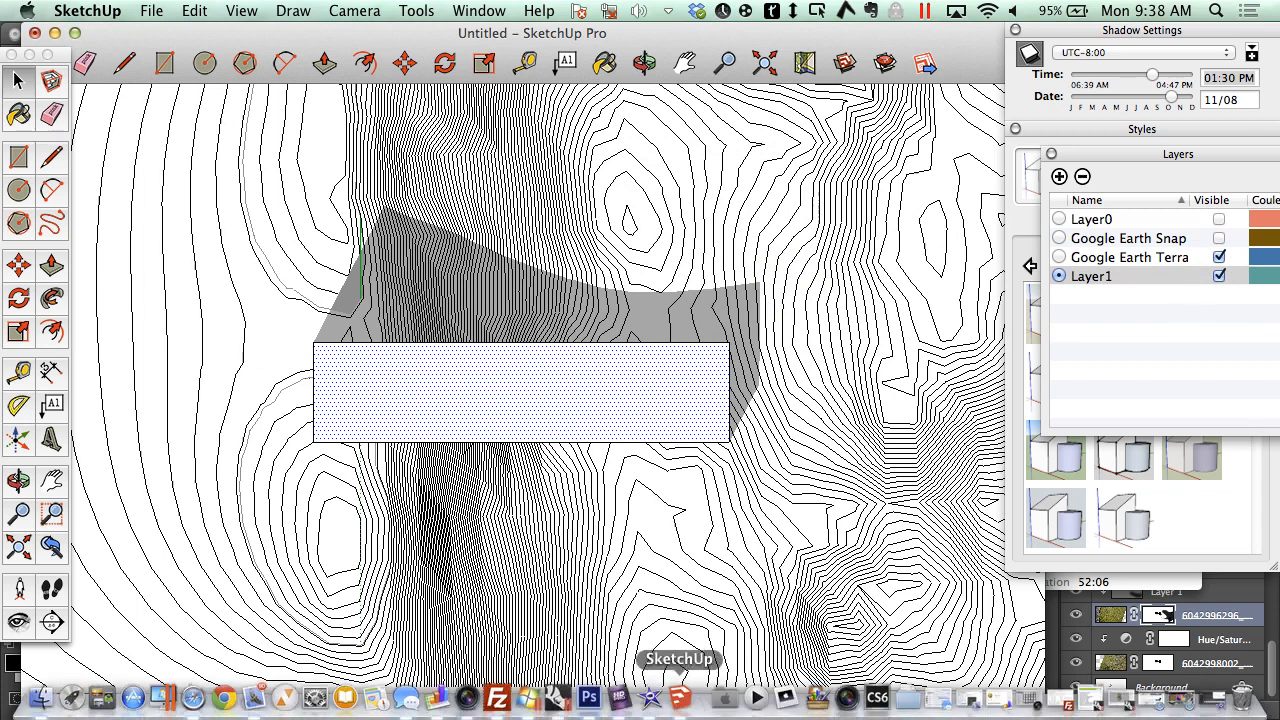
{"action": "left_click", "coordinate": [621, 707]}
{"action": "left_click", "coordinate": [478, 10]}
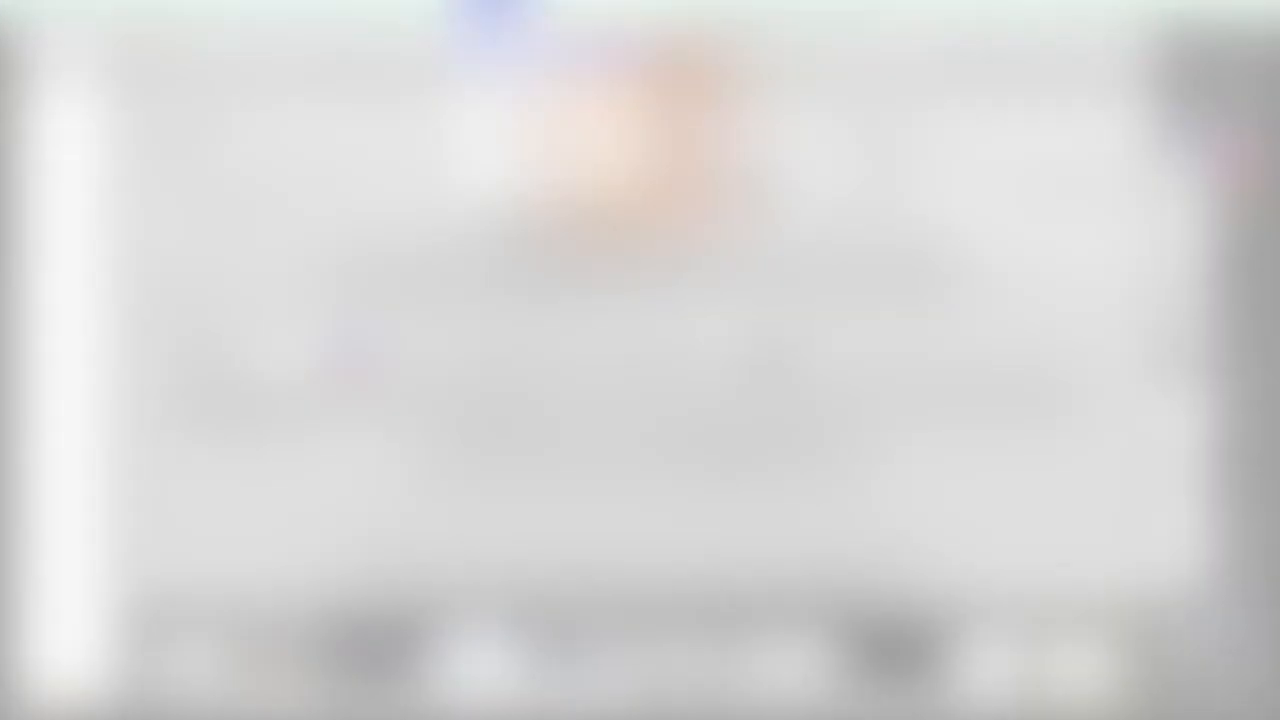